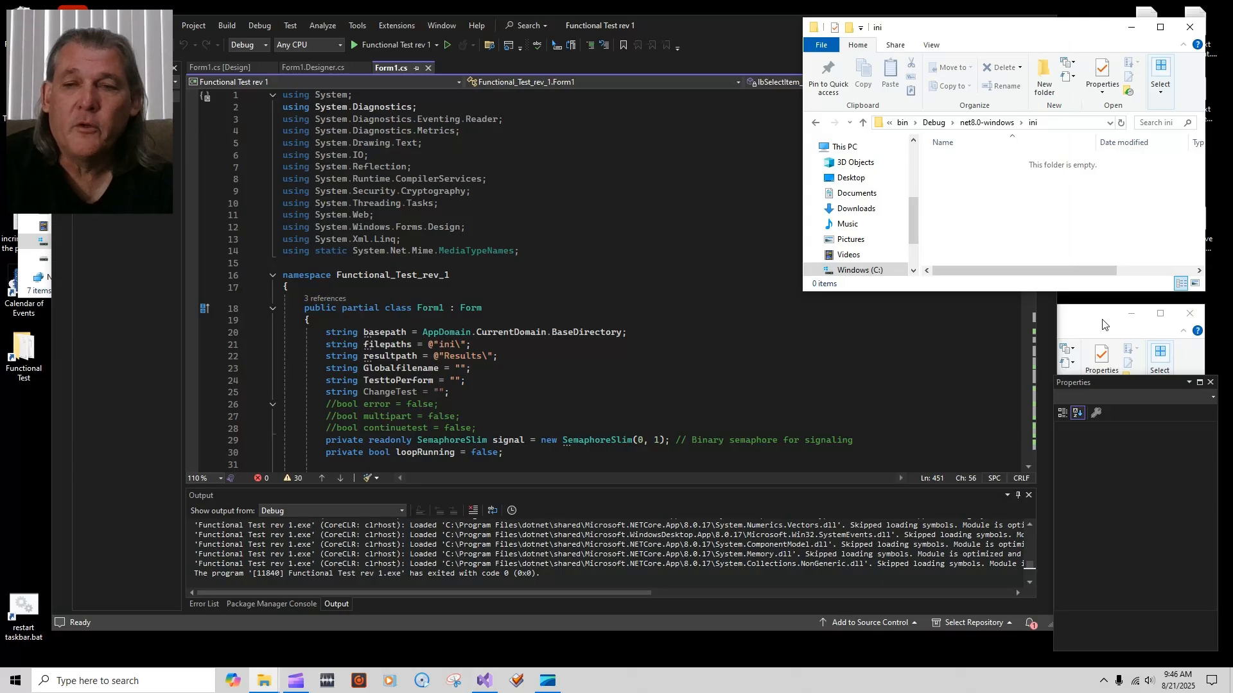
# Step: Arrange the ini and Results folder windows beside the code, then debug Functional Test rev 1
pyautogui.click(1105, 323)
pyautogui.click(1005, 193)
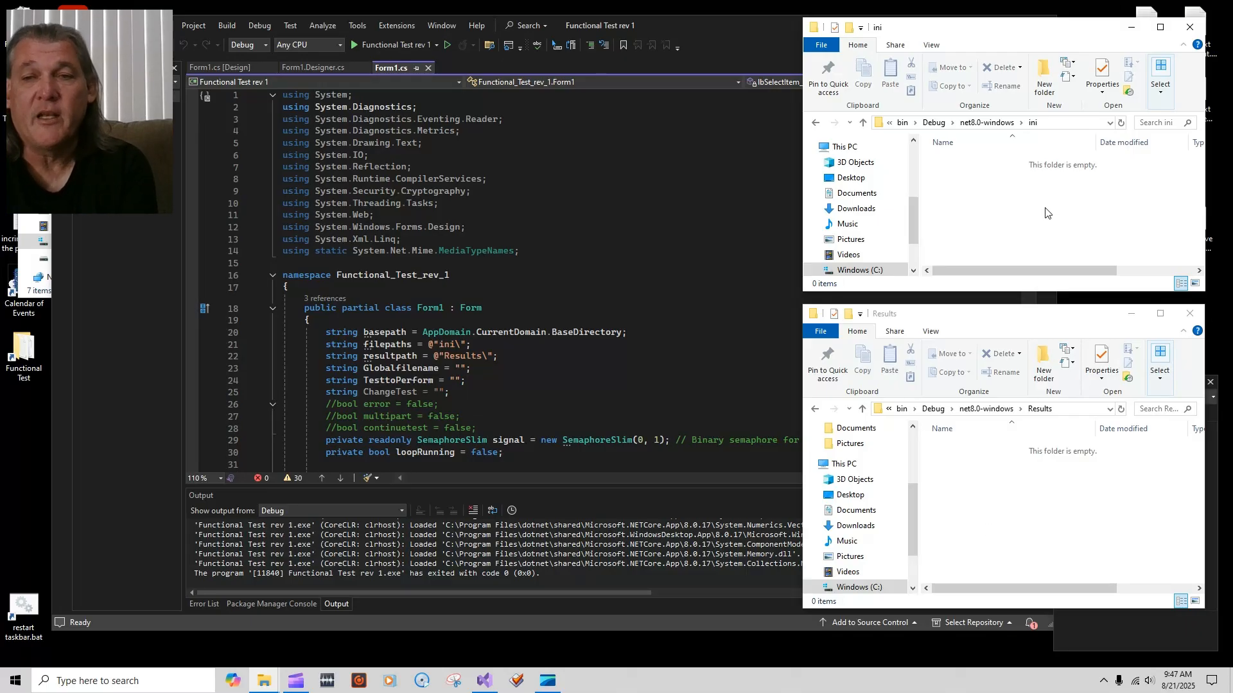
pyautogui.click(1013, 486)
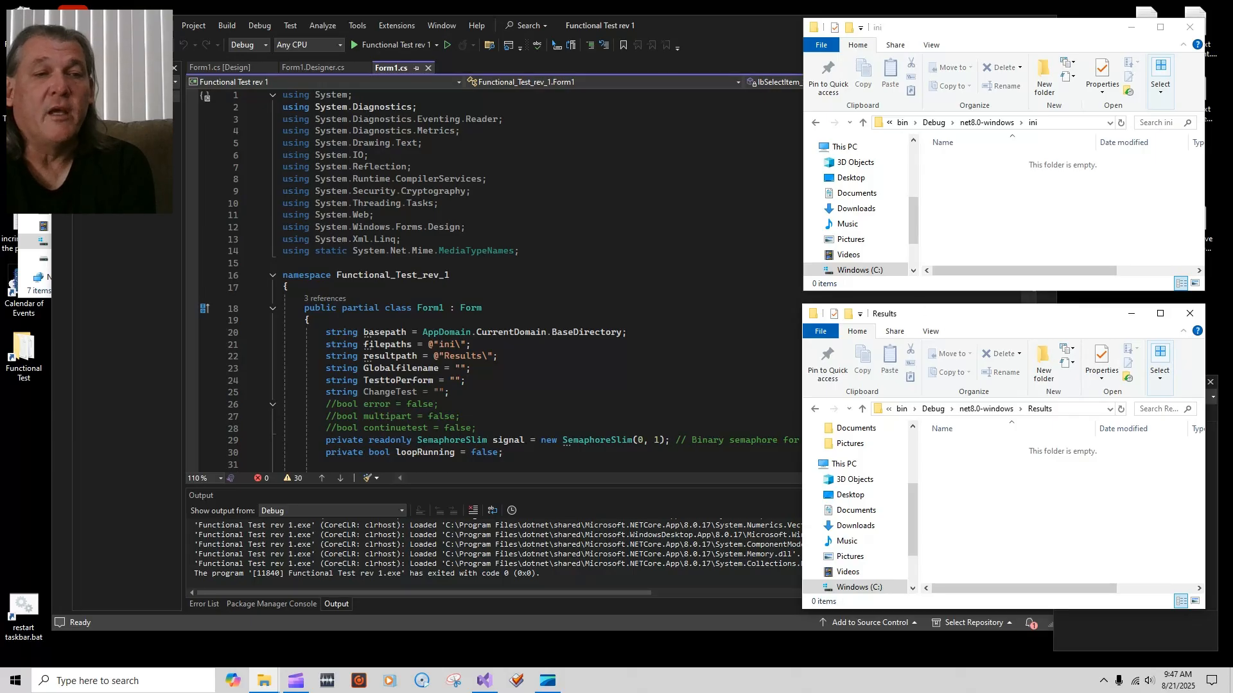
pyautogui.click(33, 205)
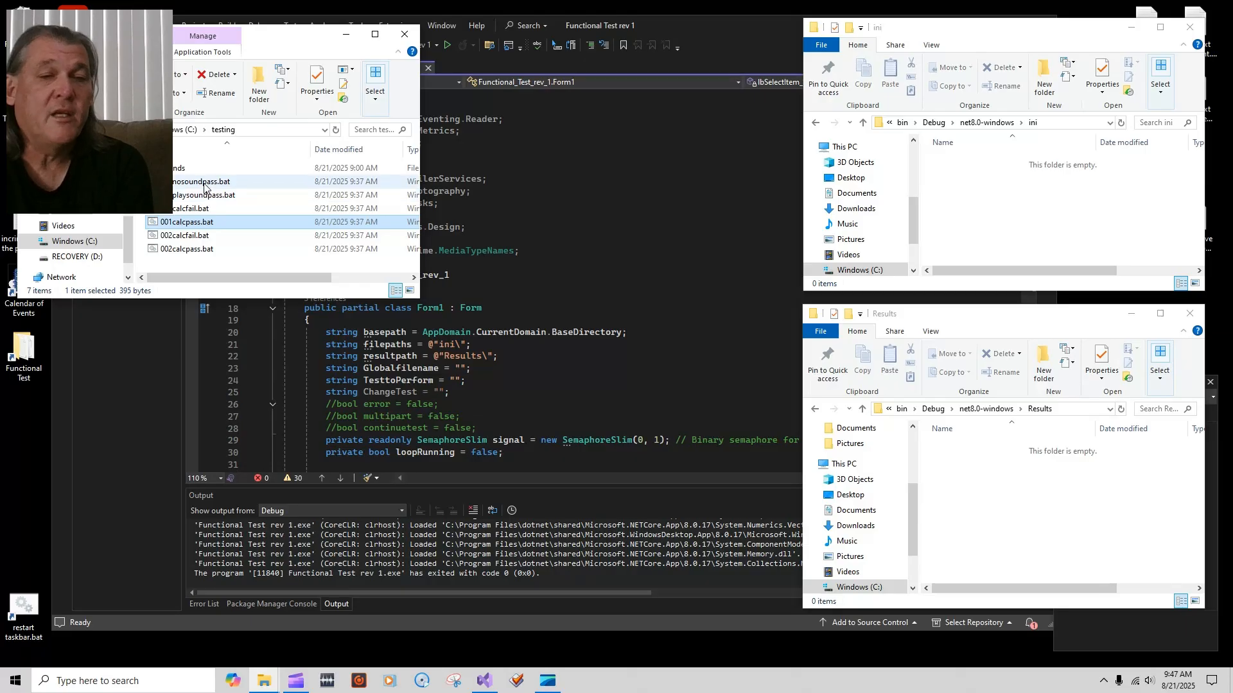
pyautogui.click(696, 20)
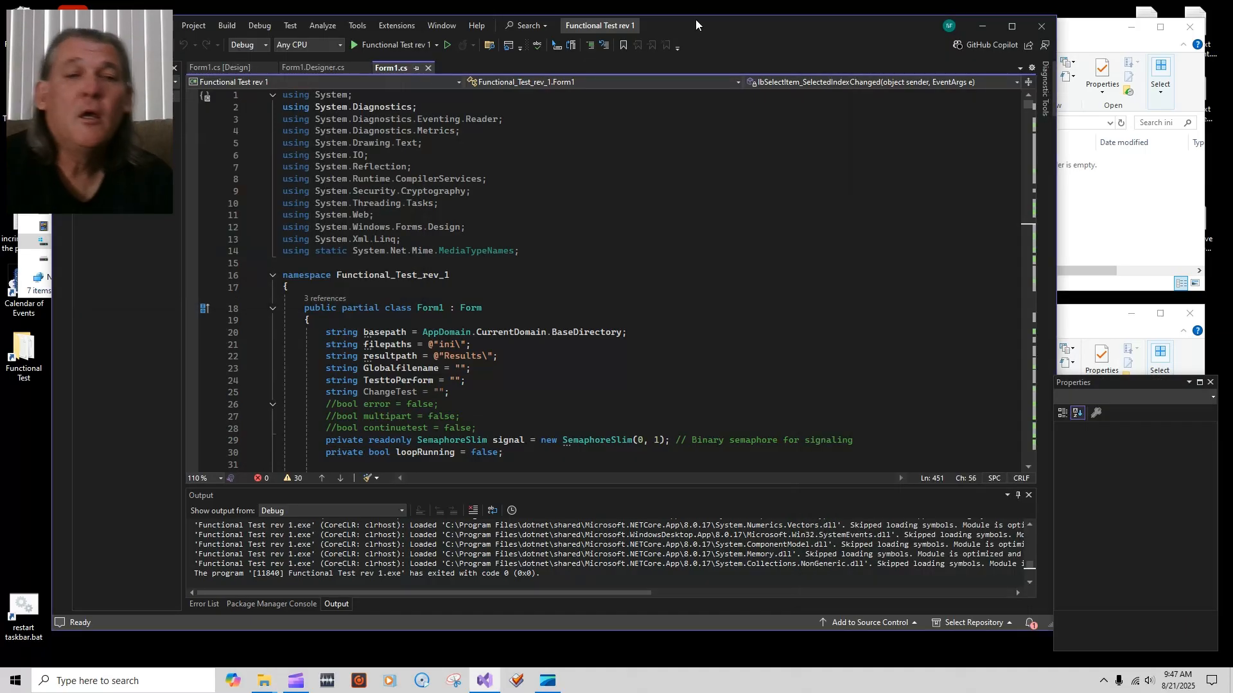
pyautogui.click(1091, 32)
pyautogui.click(1091, 324)
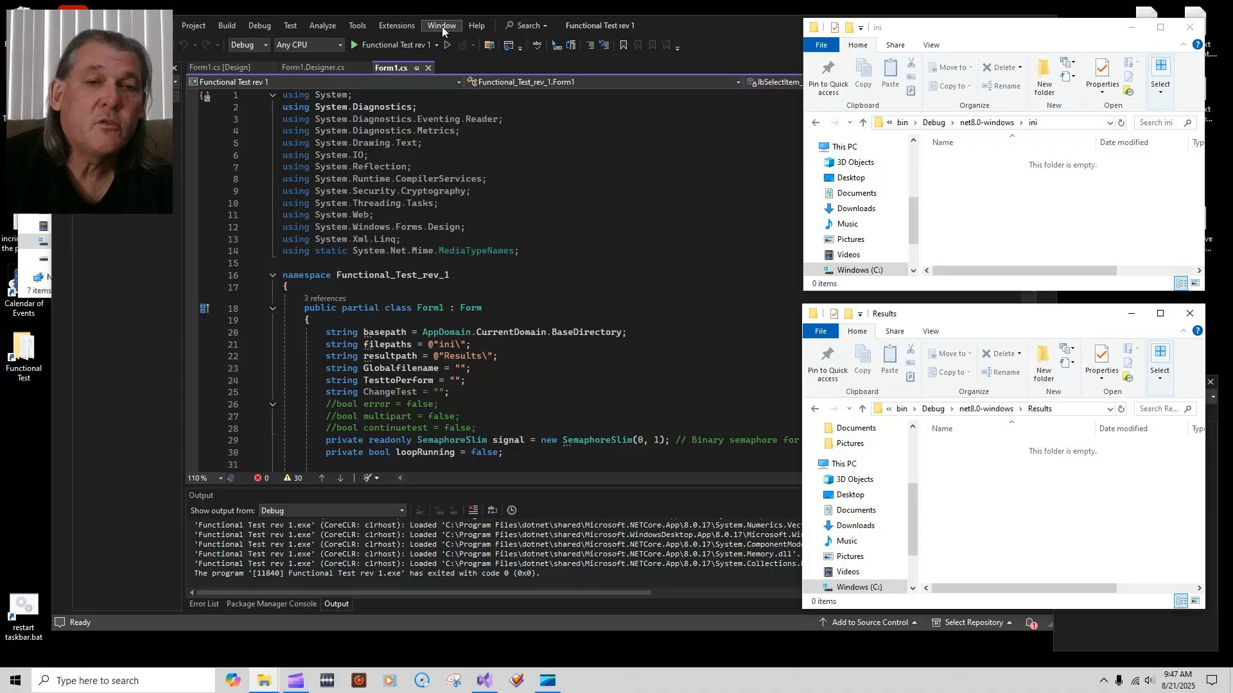
pyautogui.click(366, 45)
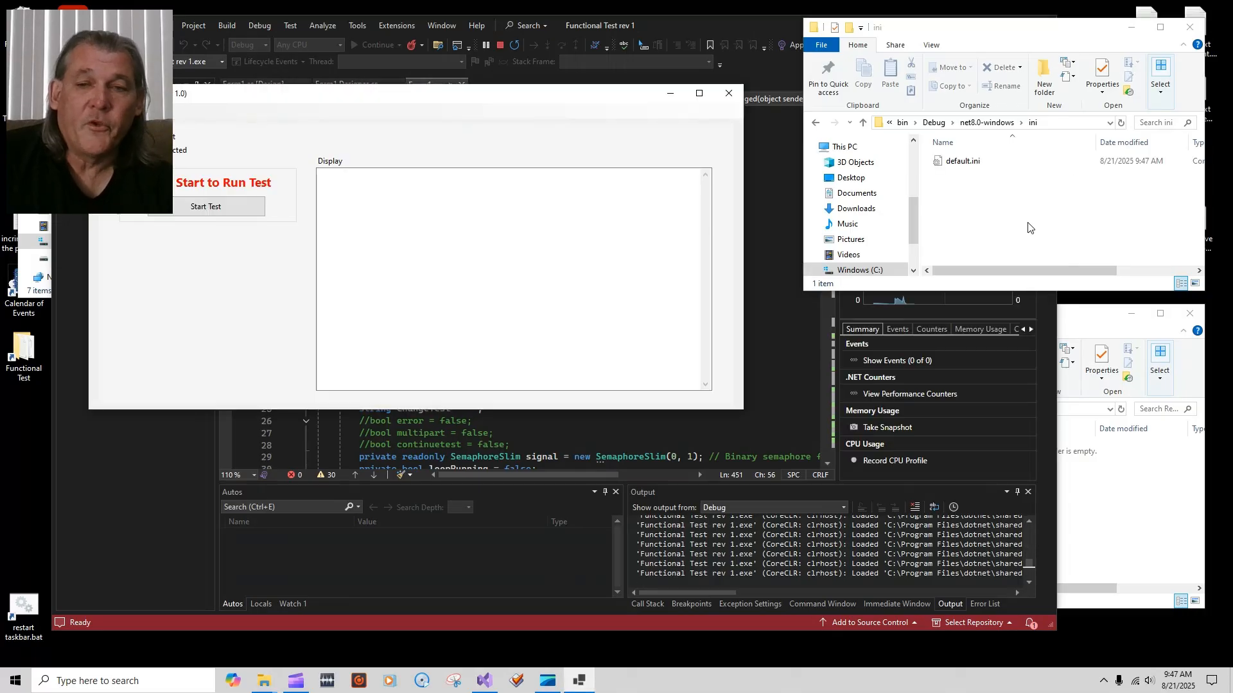
# Step: Minimize Visual Studio and move the Functional Test app window below the folder windows
pyautogui.click(1015, 588)
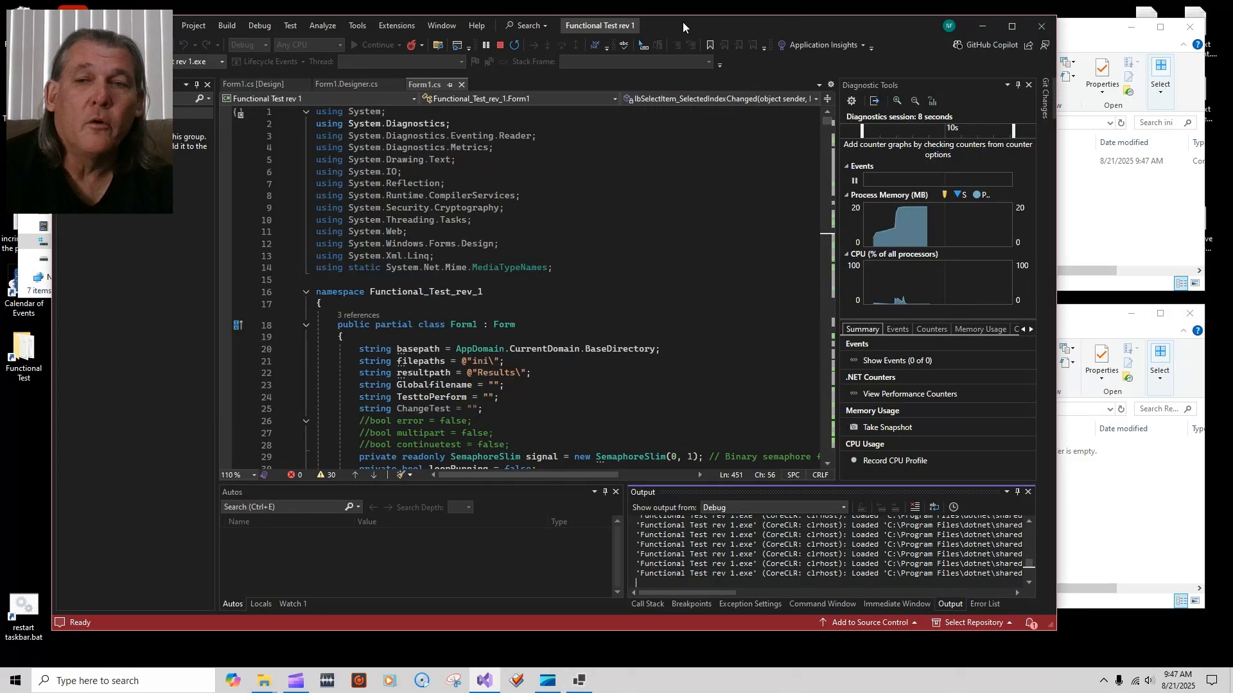
pyautogui.click(983, 27)
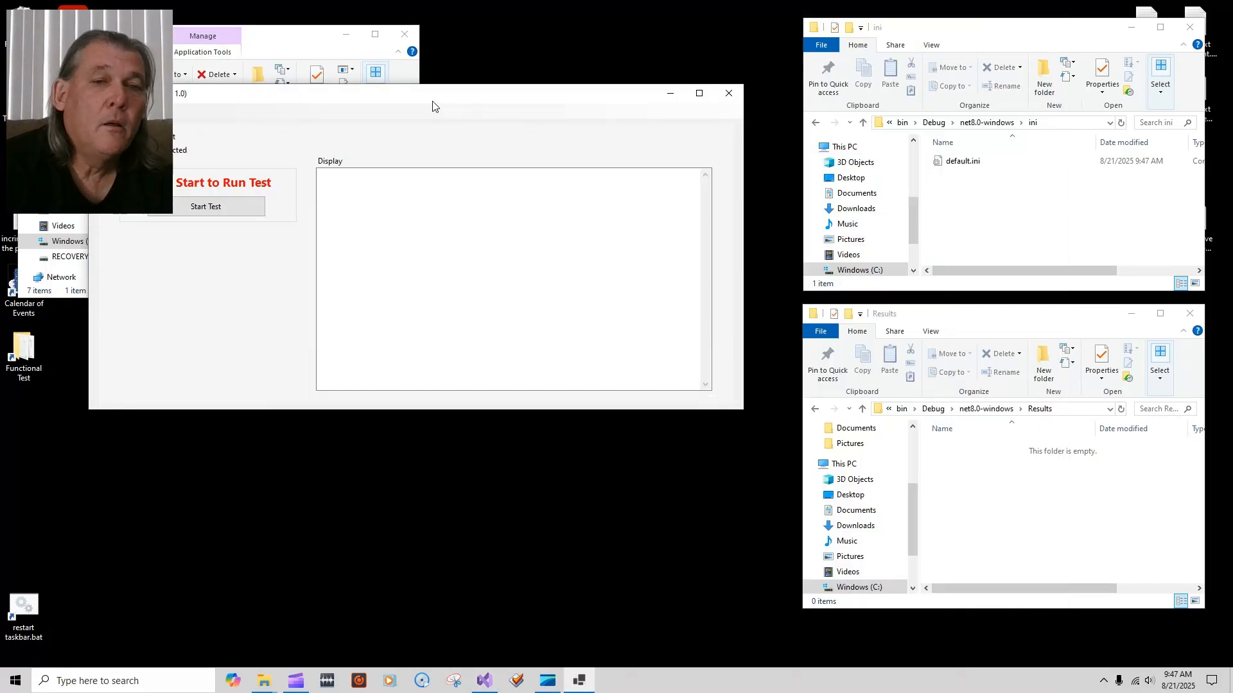
pyautogui.moveTo(432, 104); pyautogui.dragTo(469, 343)
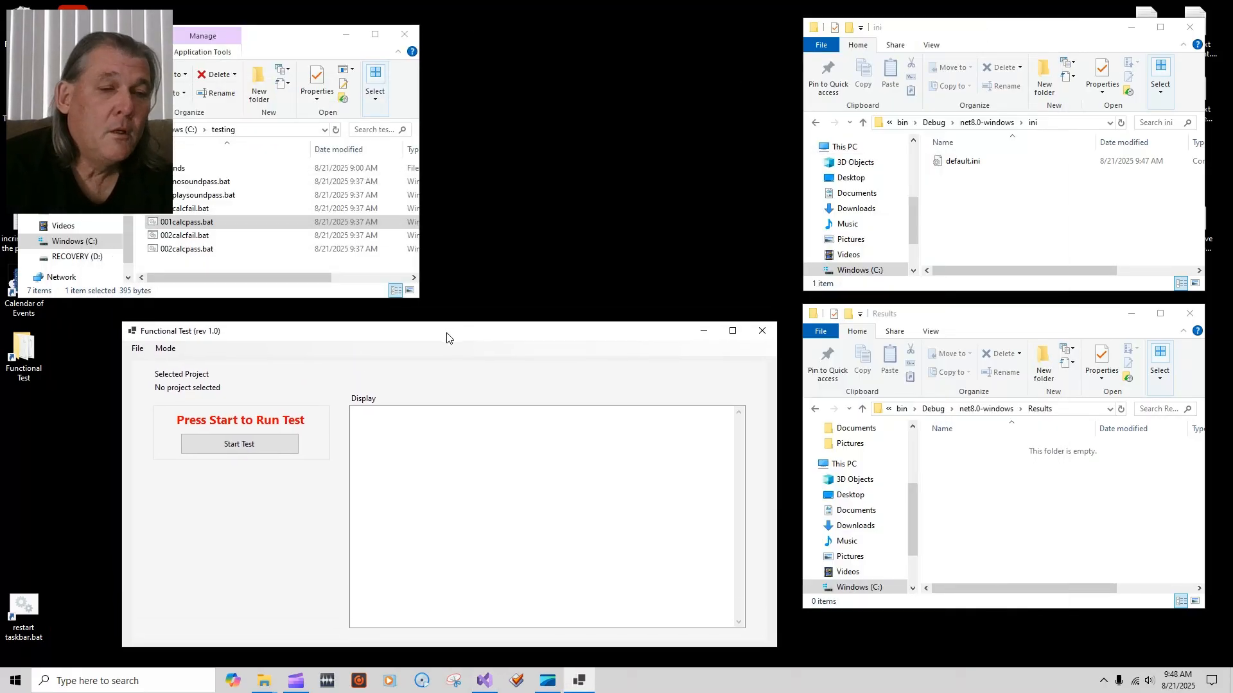
# Step: After trying the project selection options, put the app in Edit/Create (Test File) mode
pyautogui.click(137, 349)
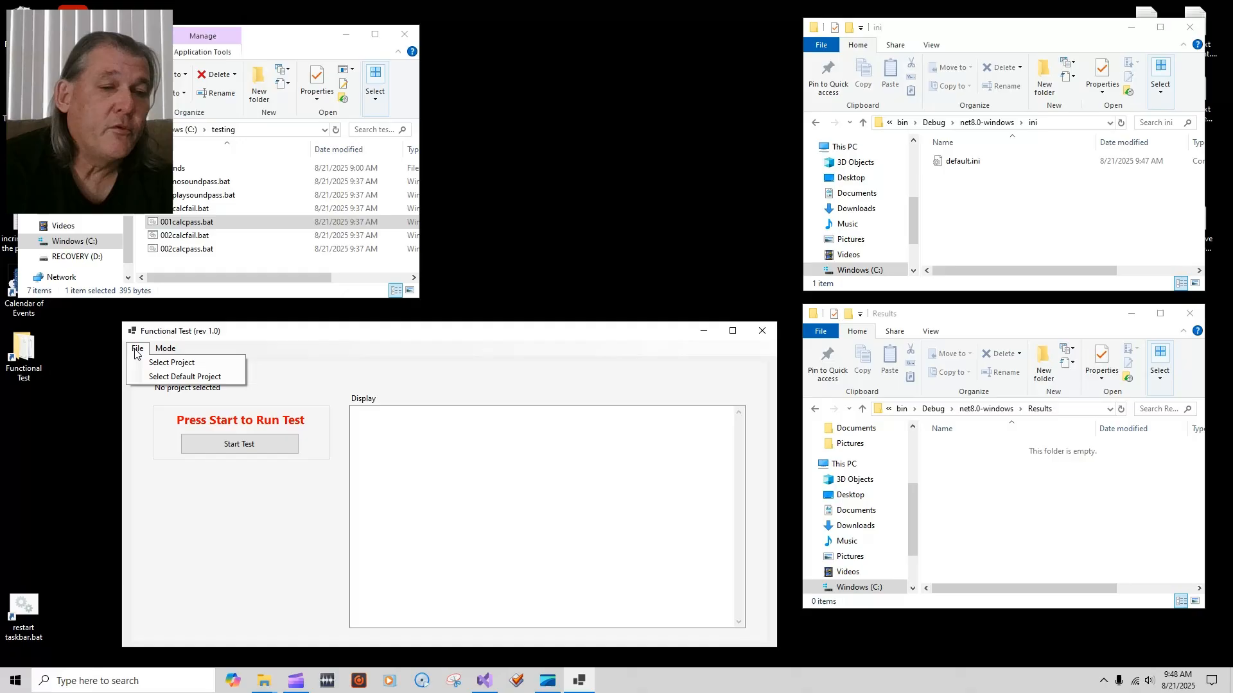
pyautogui.click(167, 363)
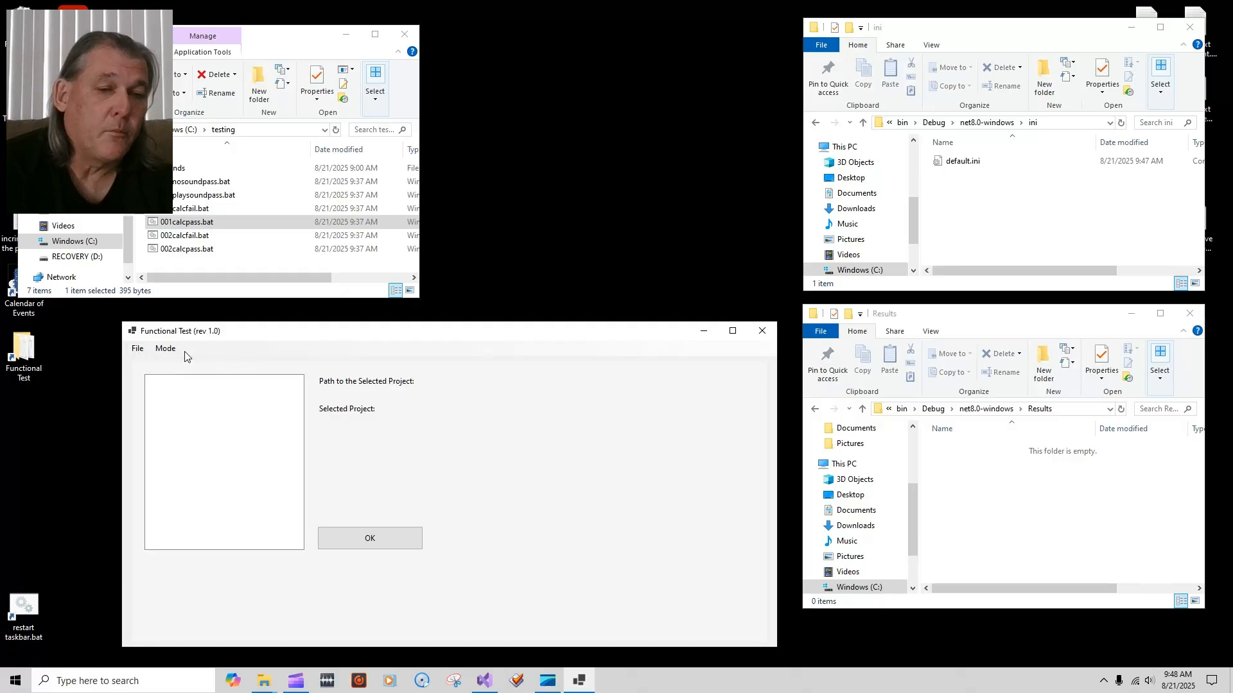
pyautogui.click(137, 349)
pyautogui.click(162, 378)
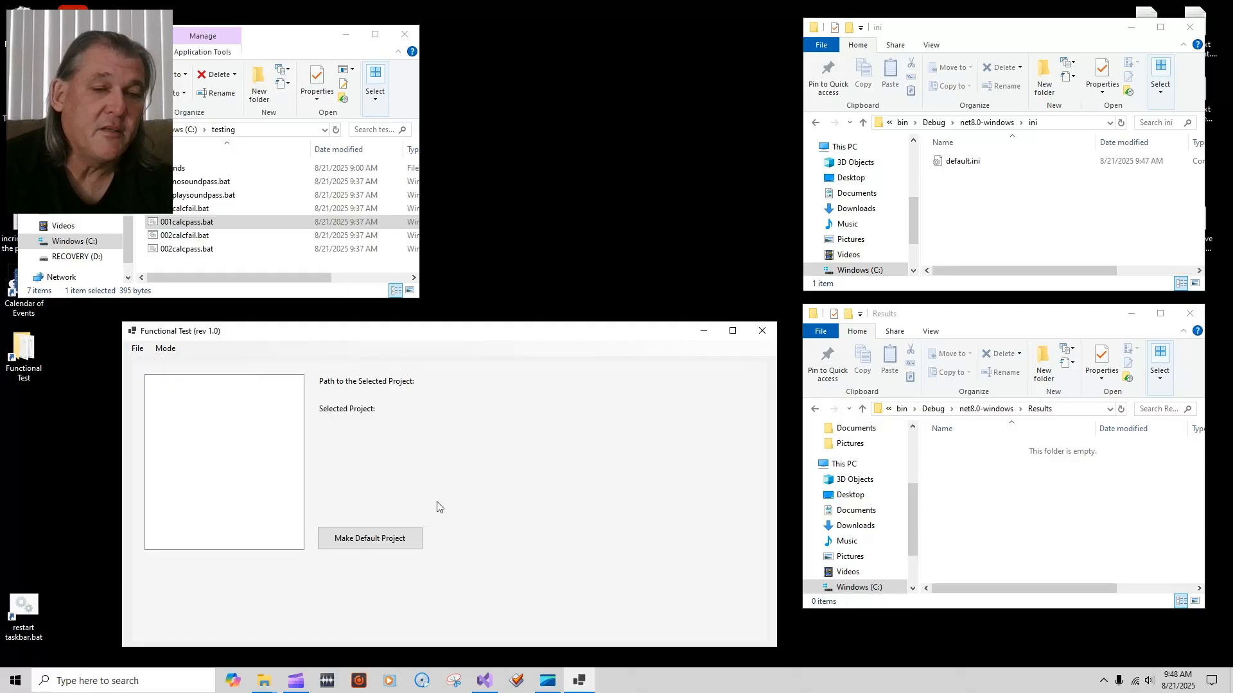
pyautogui.click(165, 349)
pyautogui.click(205, 378)
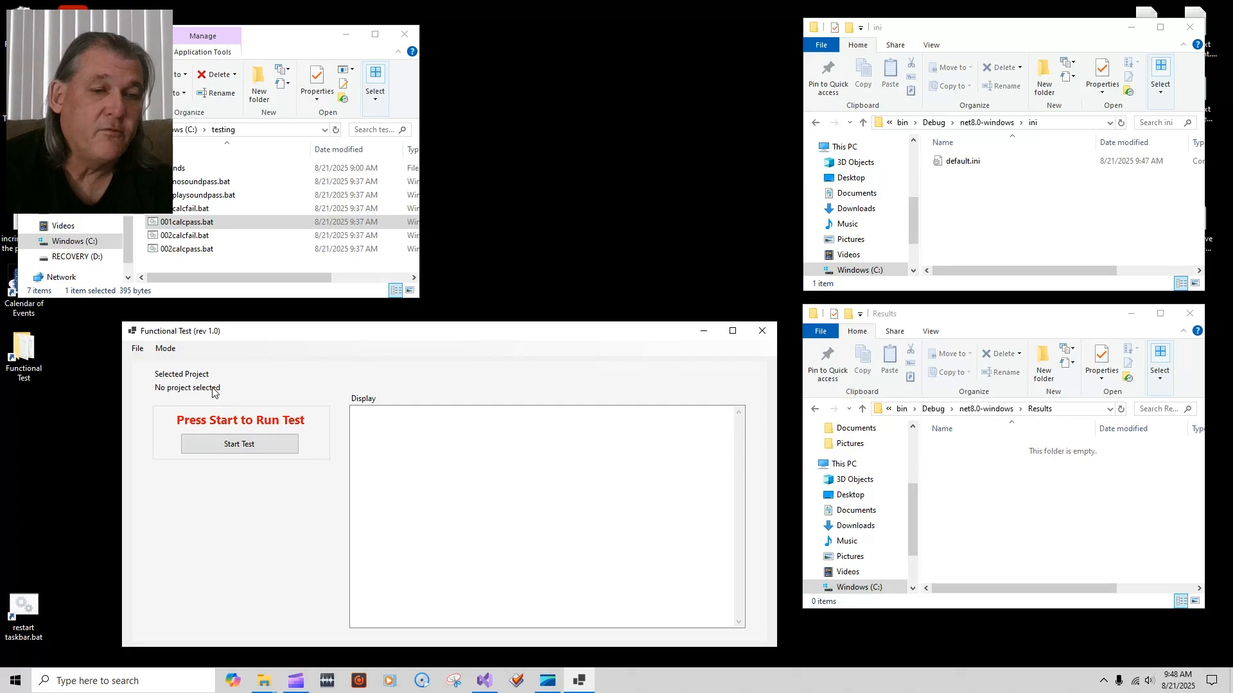
pyautogui.click(169, 350)
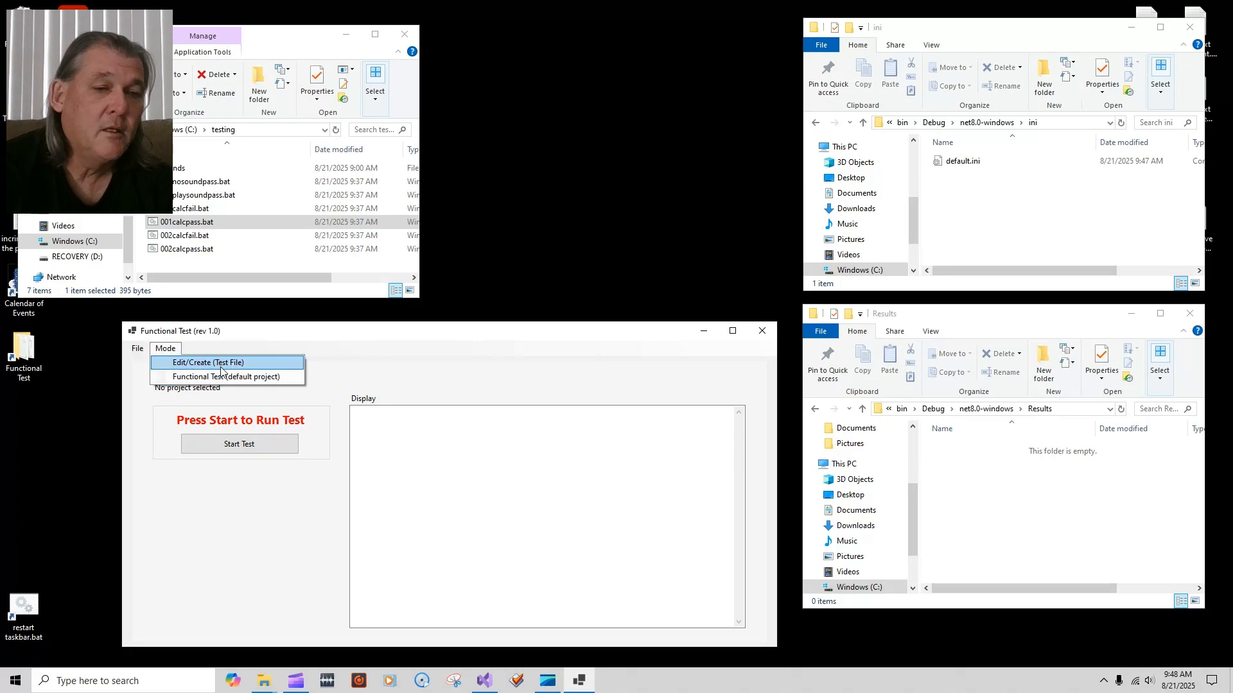
pyautogui.click(215, 363)
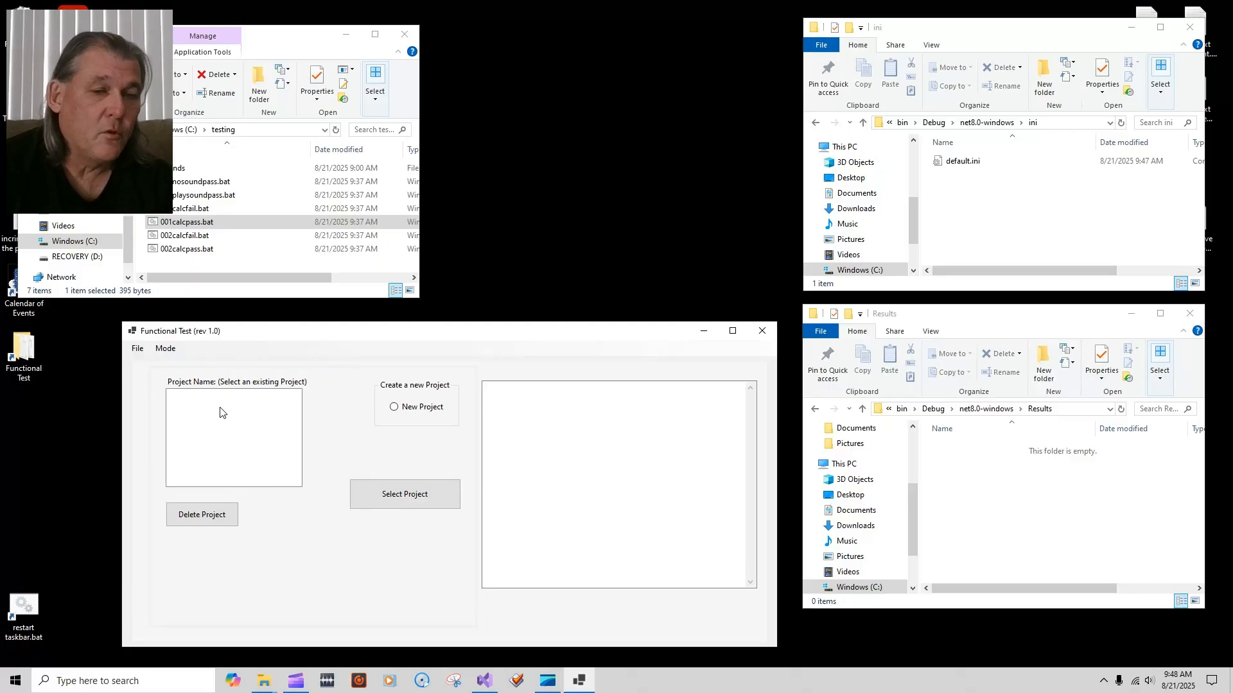
# Step: Create a new project named Soundcard with the test name Audio Test
pyautogui.click(393, 407)
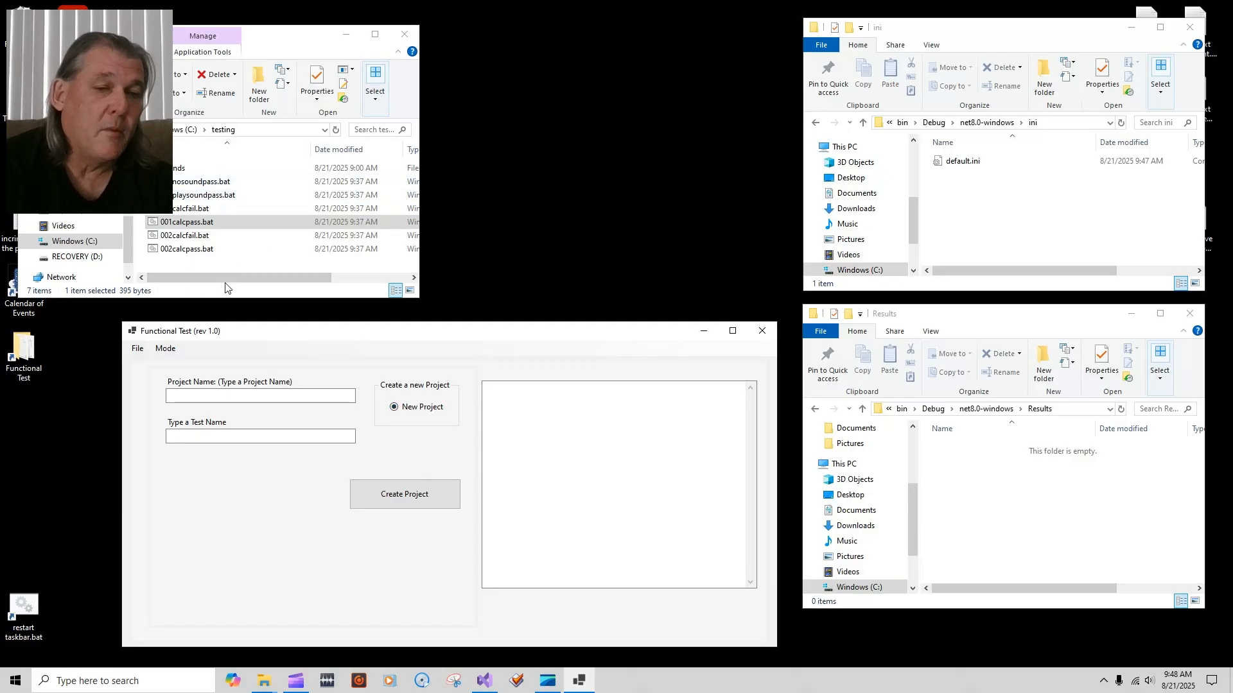
pyautogui.click(222, 400)
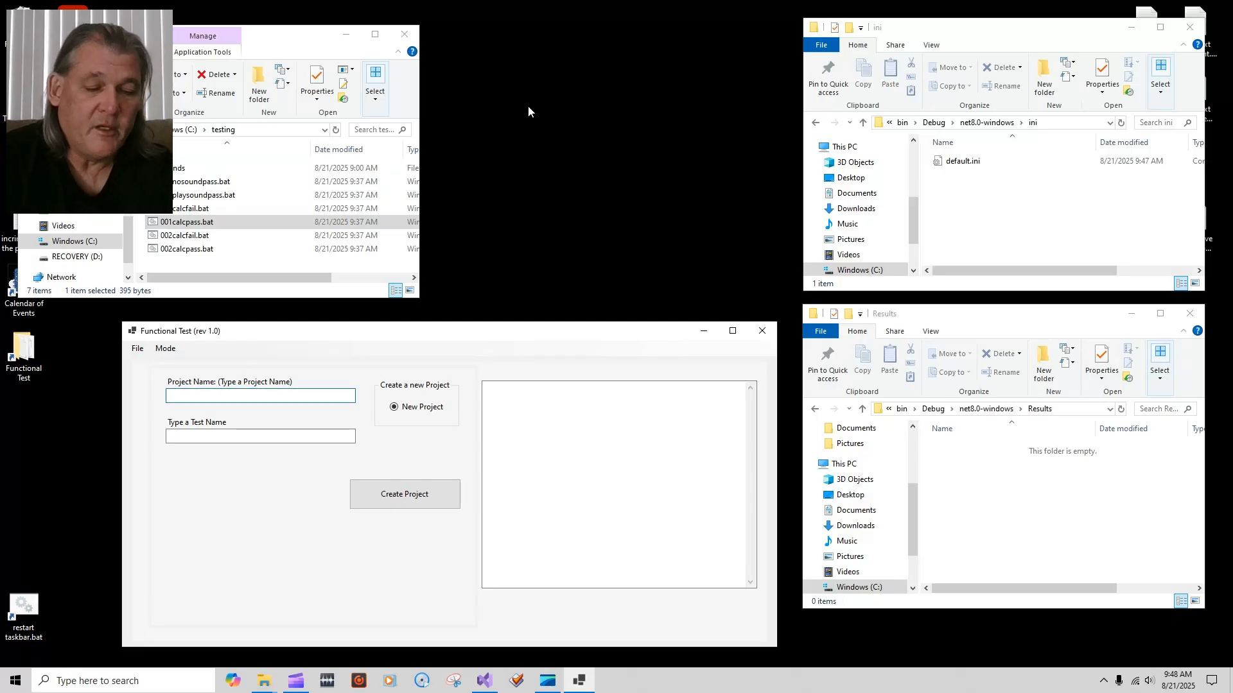
pyautogui.write('Soundcard')
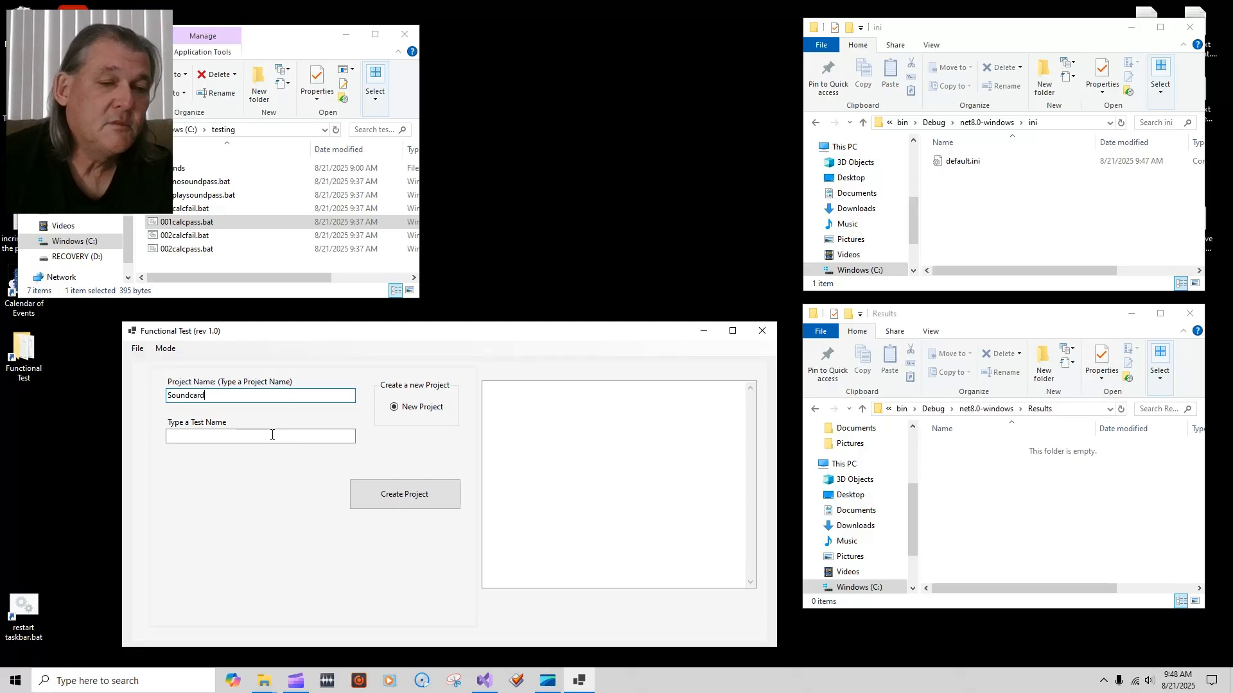
pyautogui.click(271, 434)
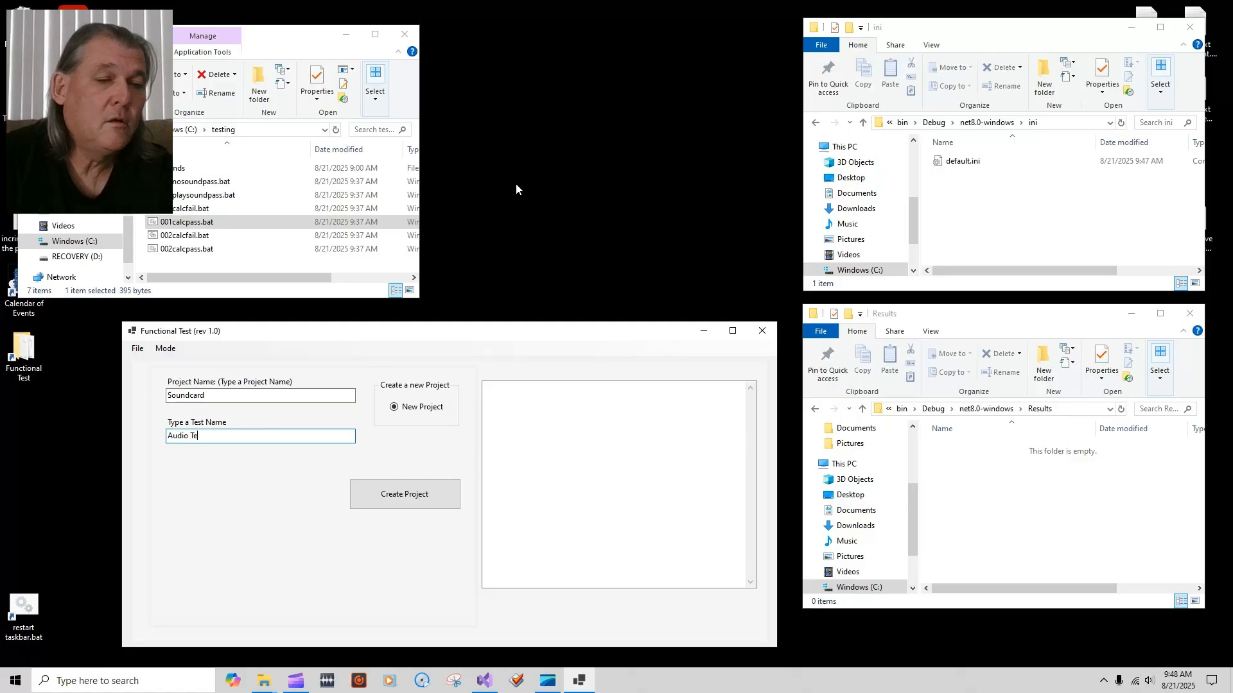
pyautogui.click(393, 493)
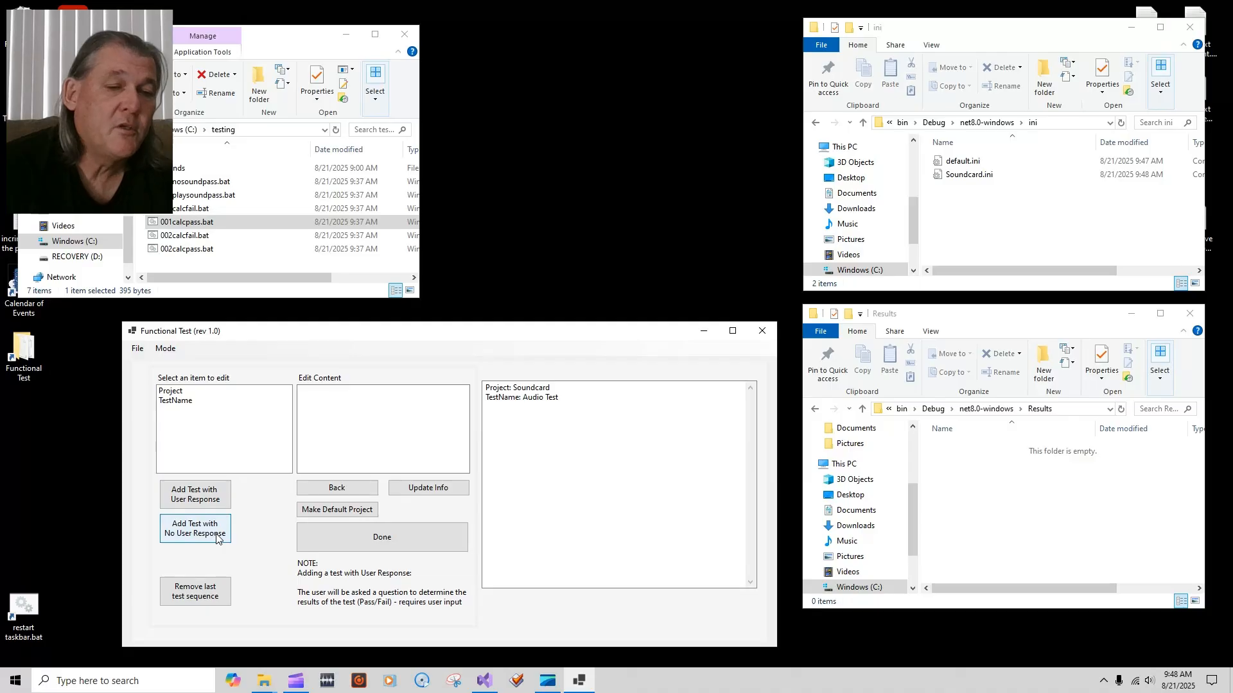
# Step: Add user-response test steps, then remove sequences until the cannot-remove warning appears
pyautogui.click(207, 499)
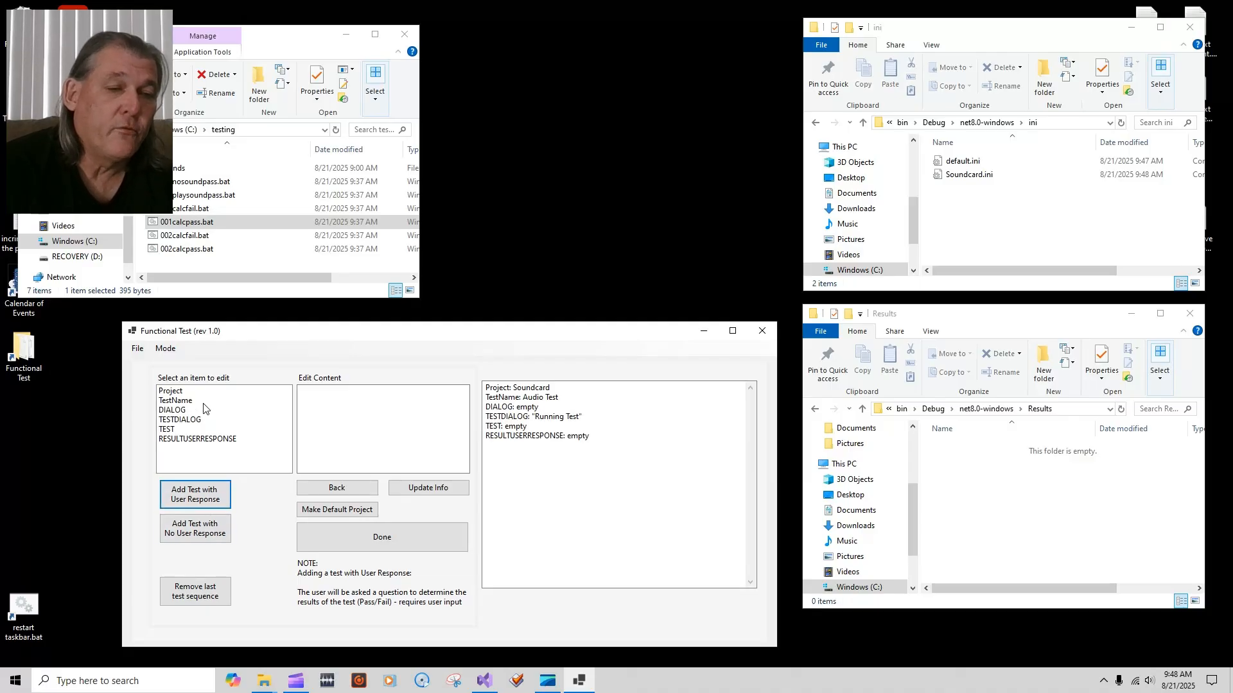
pyautogui.click(212, 504)
pyautogui.click(197, 597)
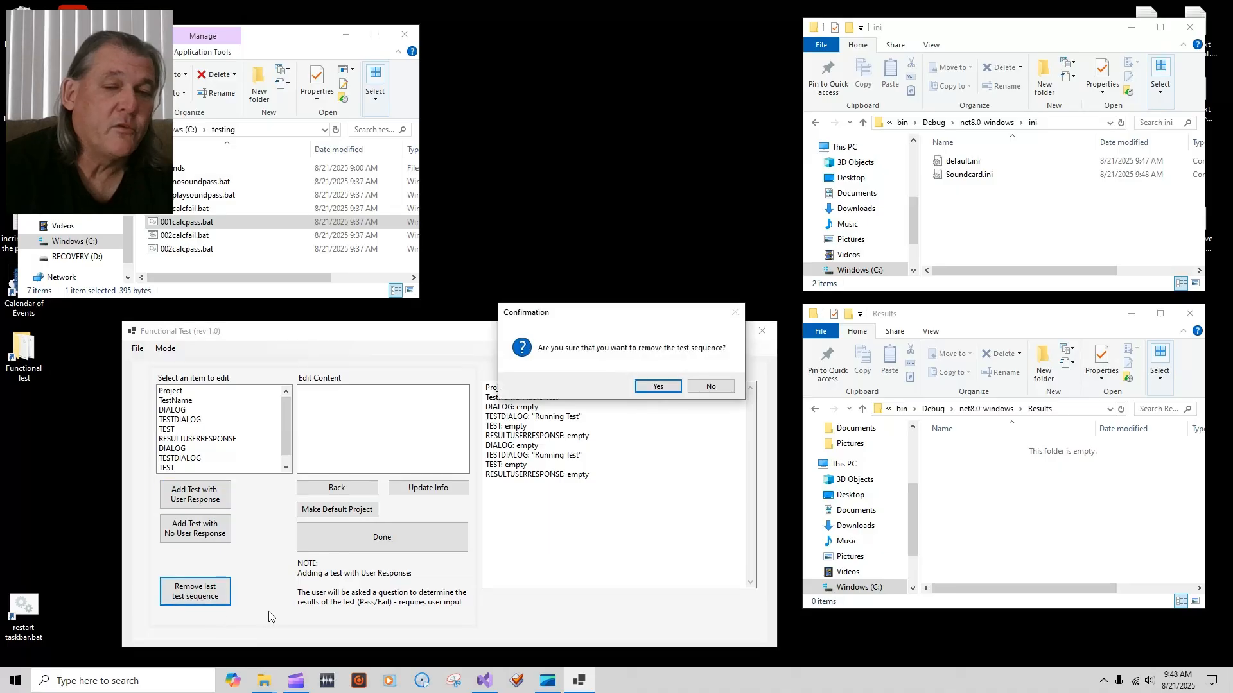
pyautogui.click(661, 387)
pyautogui.click(225, 596)
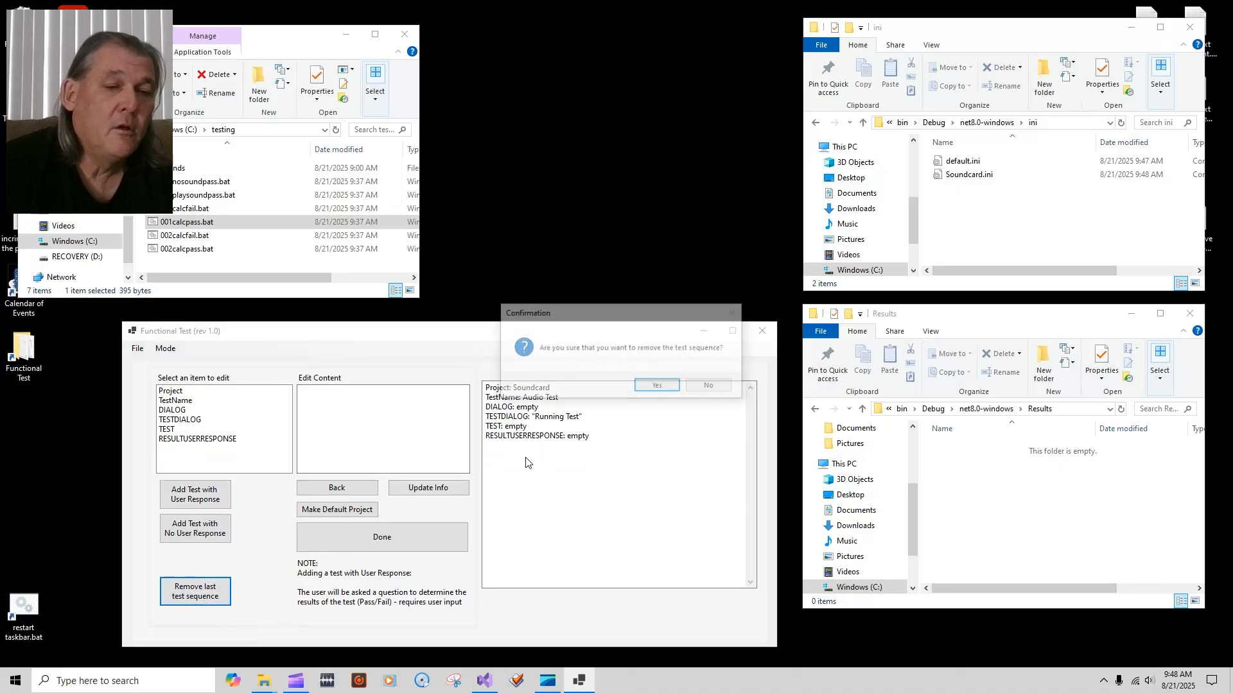
pyautogui.click(662, 387)
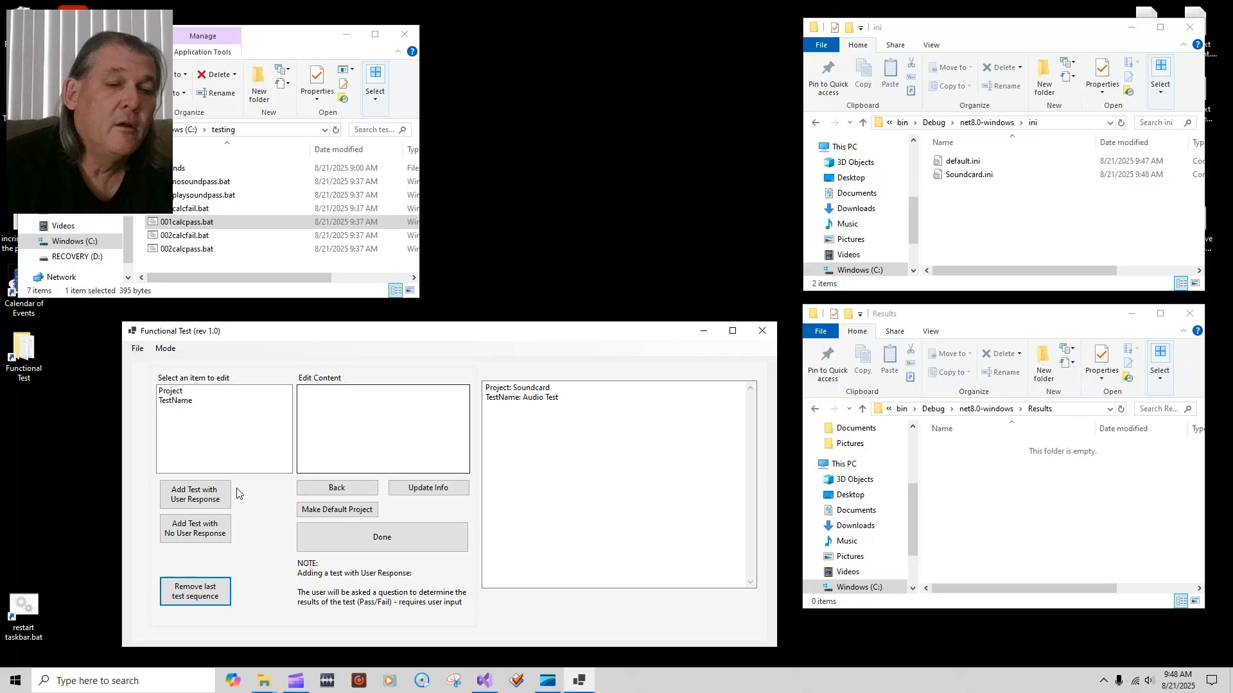
pyautogui.click(196, 589)
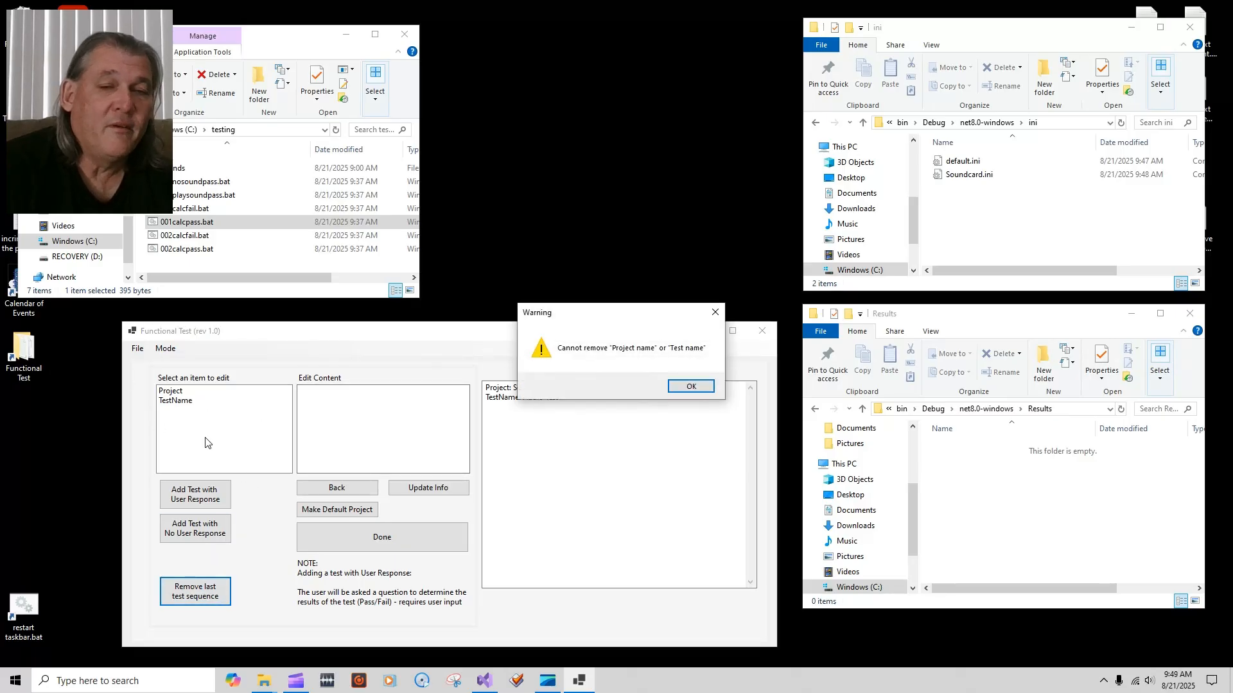
pyautogui.click(691, 388)
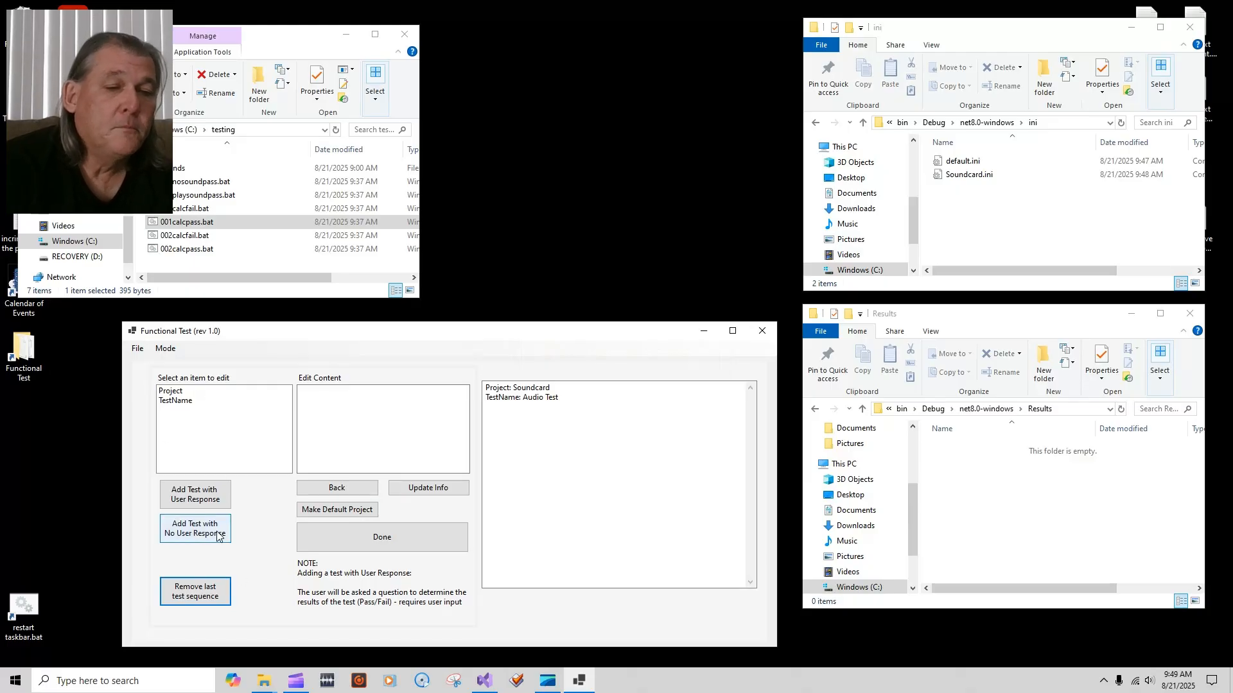
# Step: Add another user-response test so Soundcard holds two sequences, then select the project entry
pyautogui.click(198, 496)
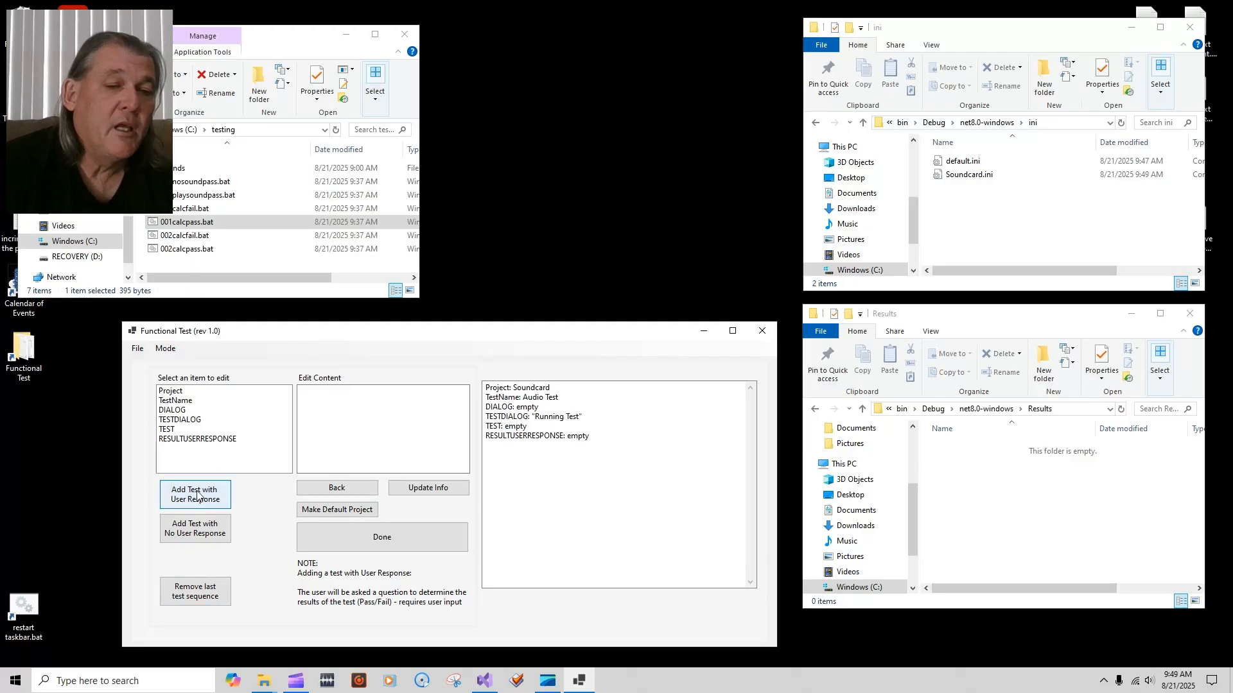
pyautogui.click(203, 501)
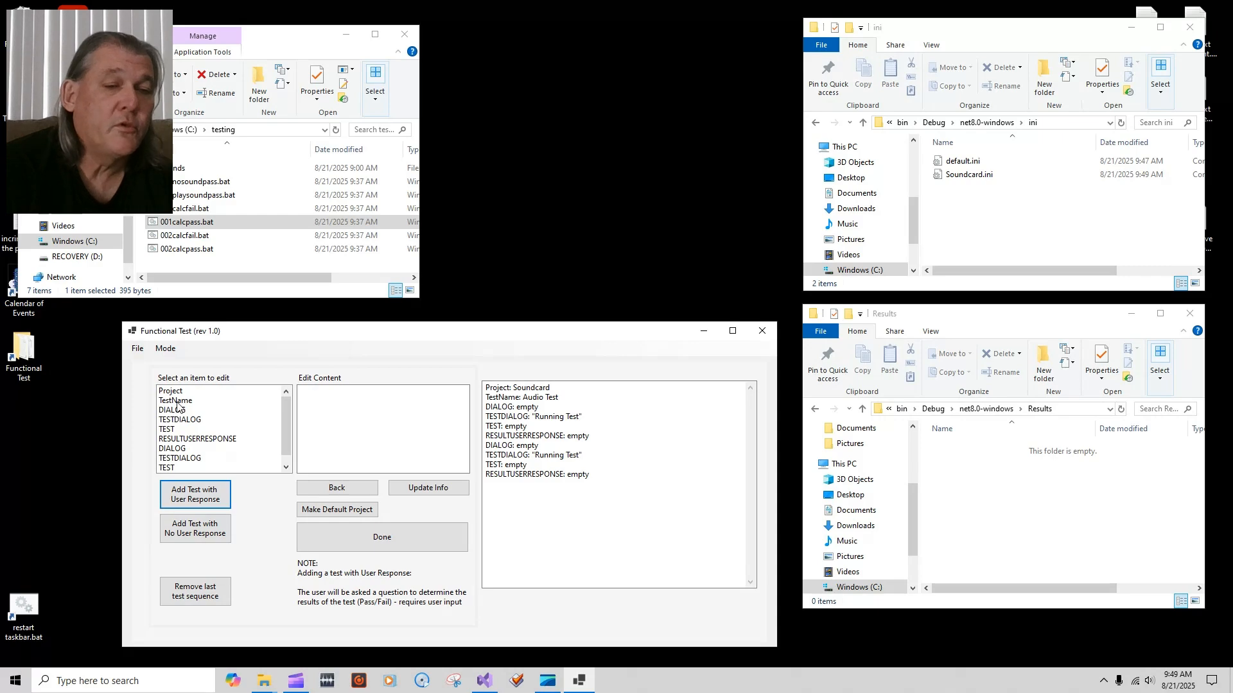
pyautogui.click(187, 392)
# Step: Change the first DIALOG setup comment to 'Turn the power supply on'
pyautogui.click(201, 402)
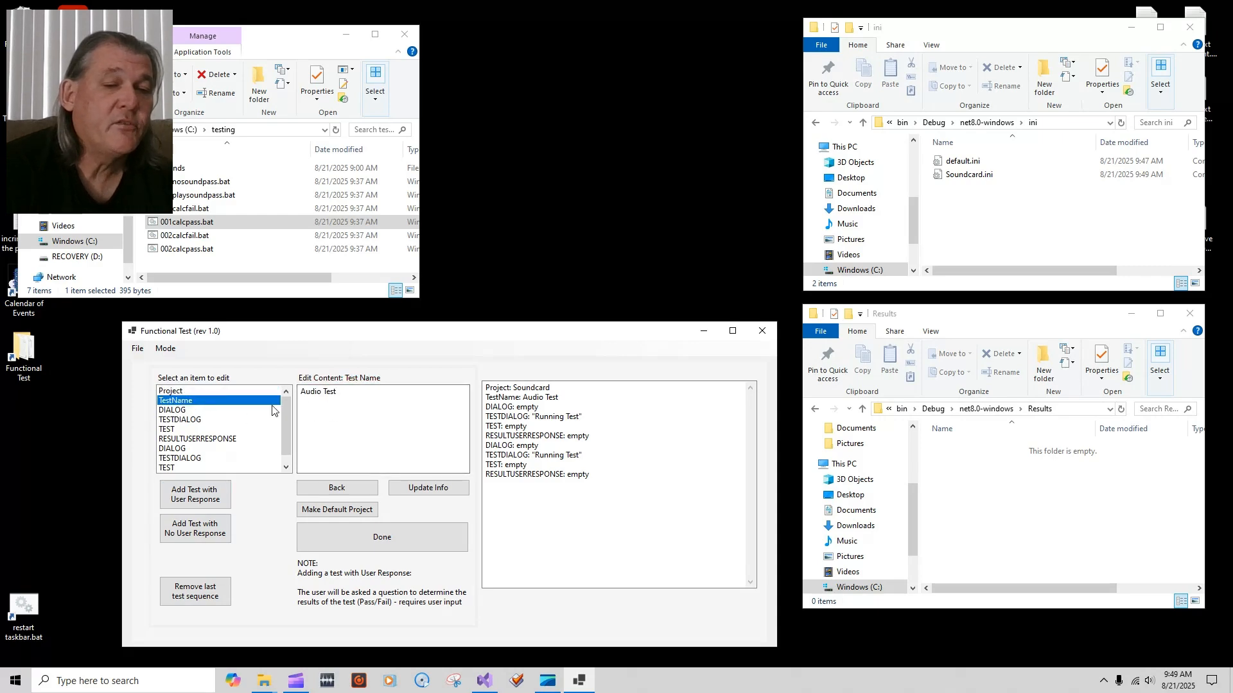
pyautogui.click(197, 411)
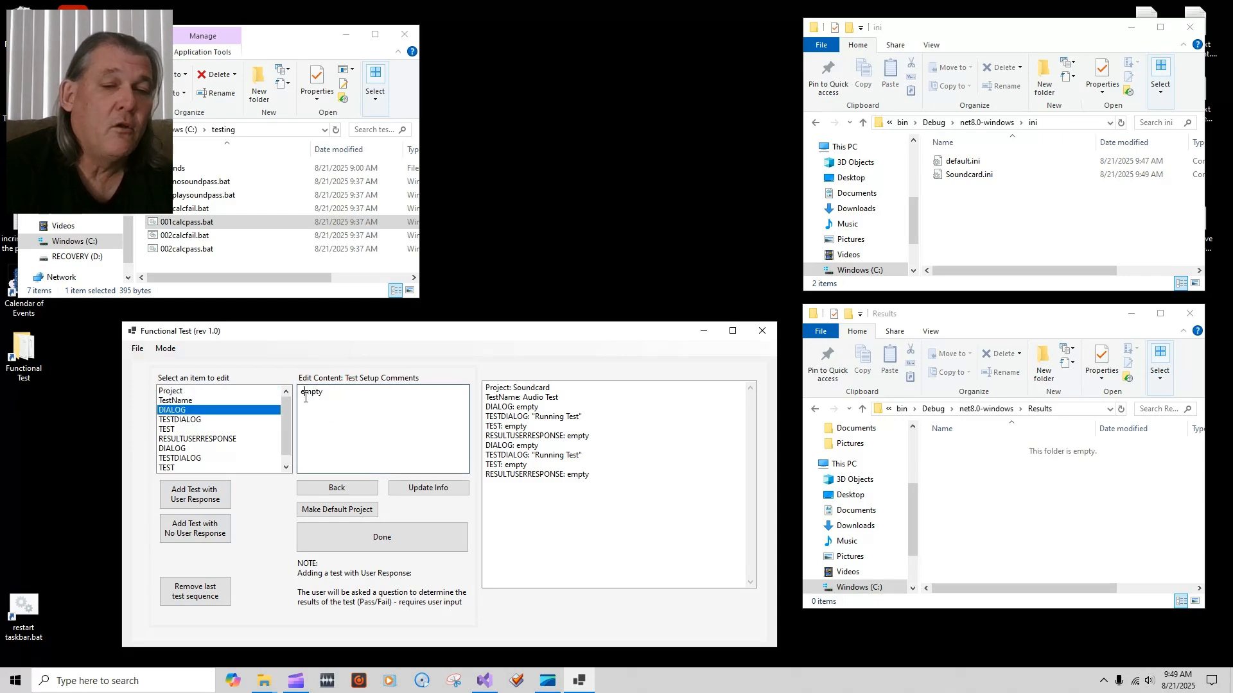
pyautogui.moveTo(301, 393); pyautogui.dragTo(371, 413)
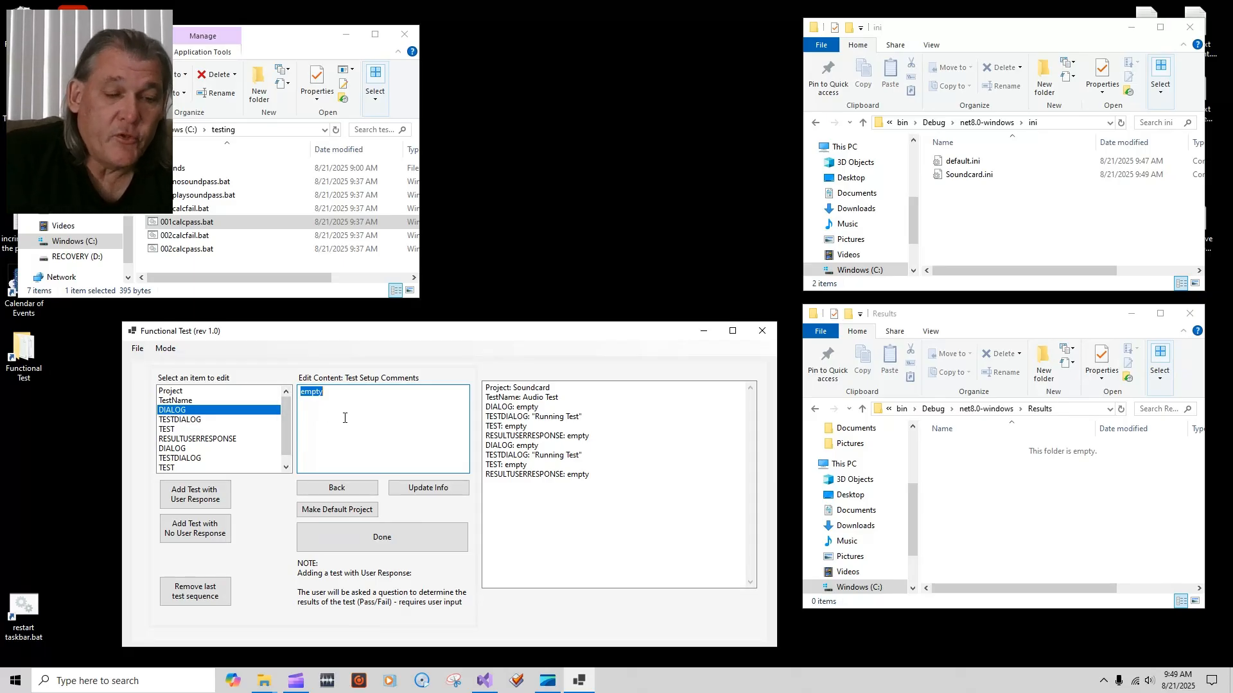
pyautogui.write('Turn the power supply on')
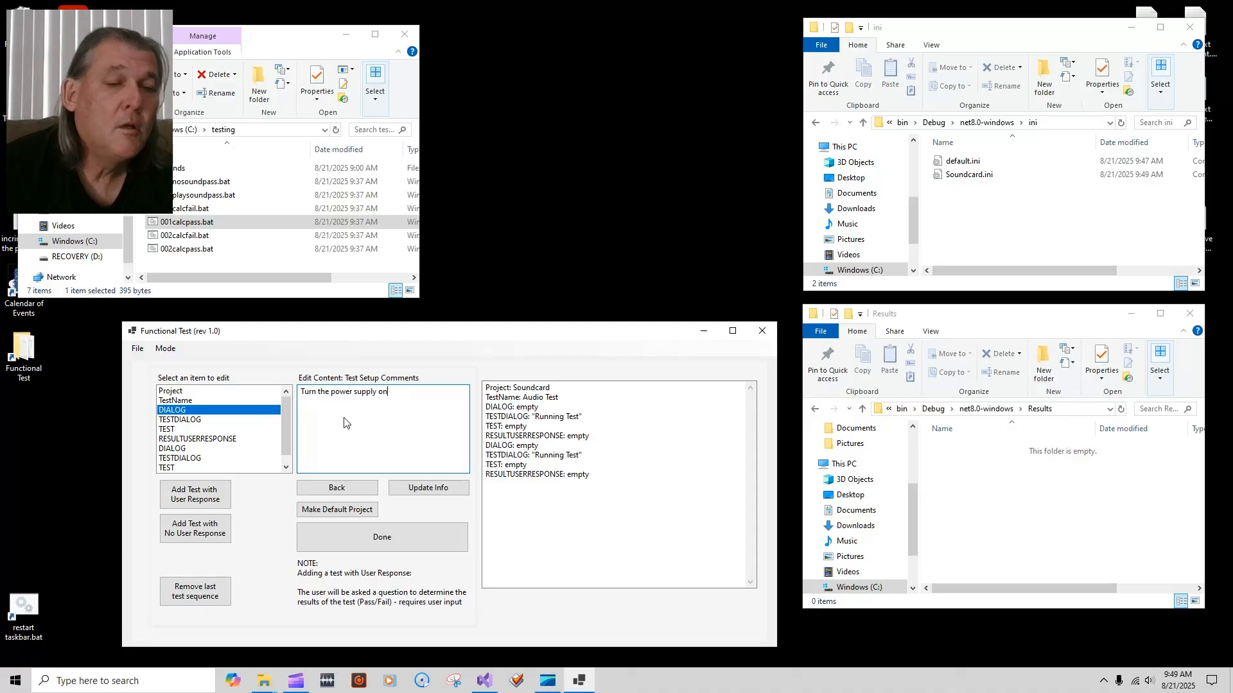
pyautogui.click(429, 487)
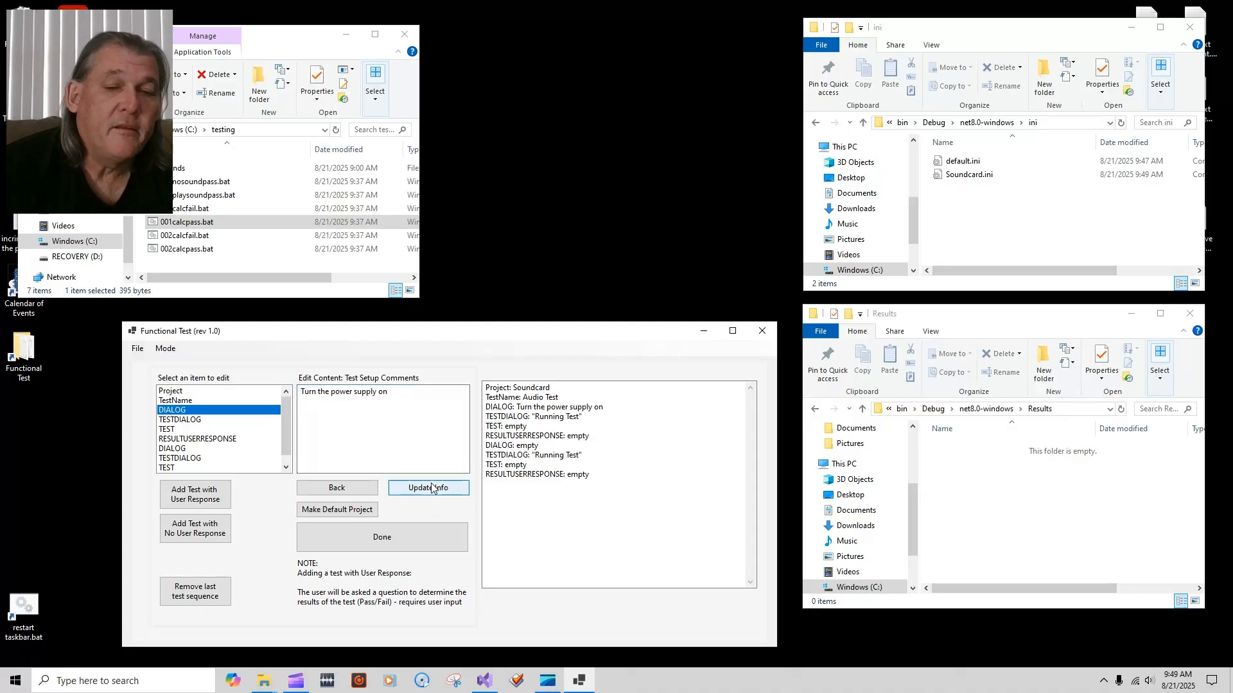
# Step: Select the first TEST entry and bring up the file picker for its batch file
pyautogui.click(183, 421)
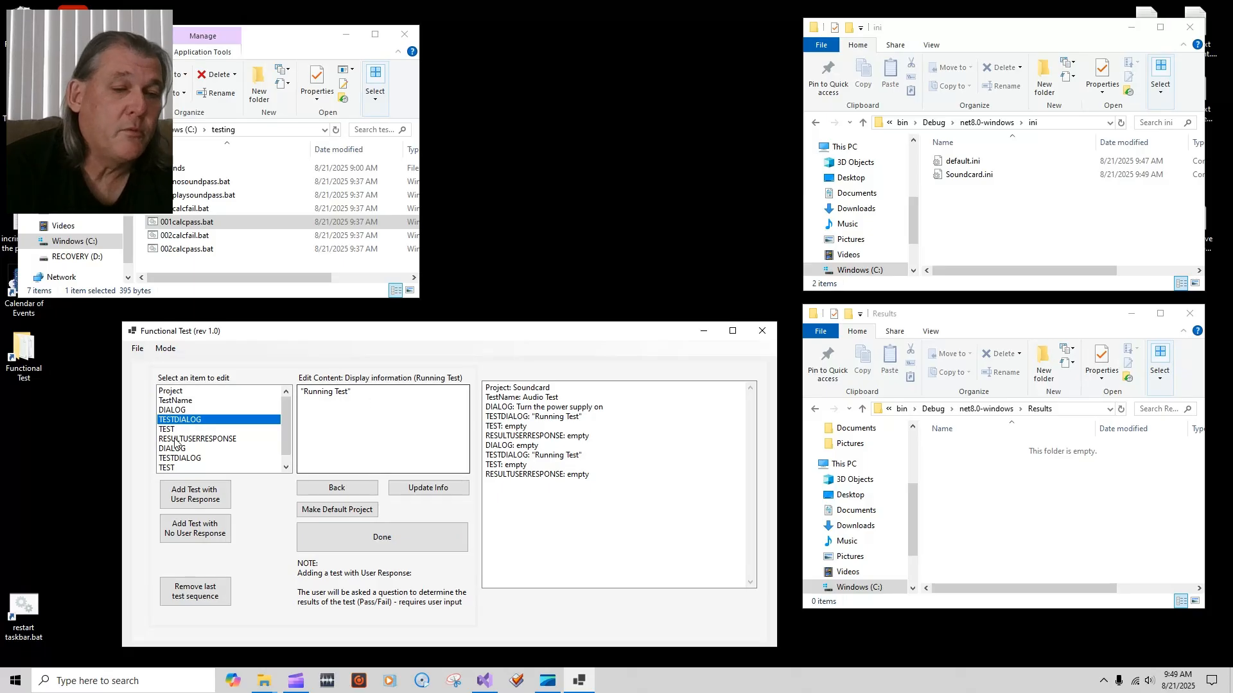
pyautogui.click(171, 429)
pyautogui.click(331, 390)
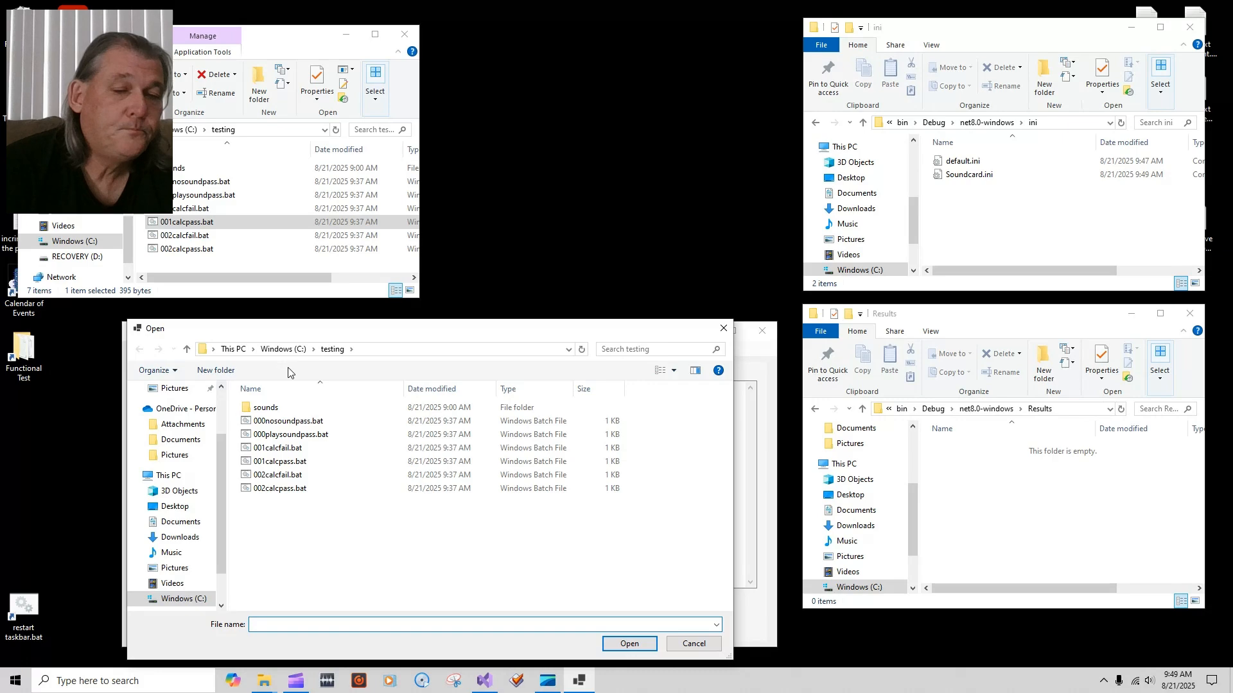
# Step: Link the first test to 000playsoundpass.bat and set its question to 'Did you hear Audio?'
pyautogui.doubleClick(289, 435)
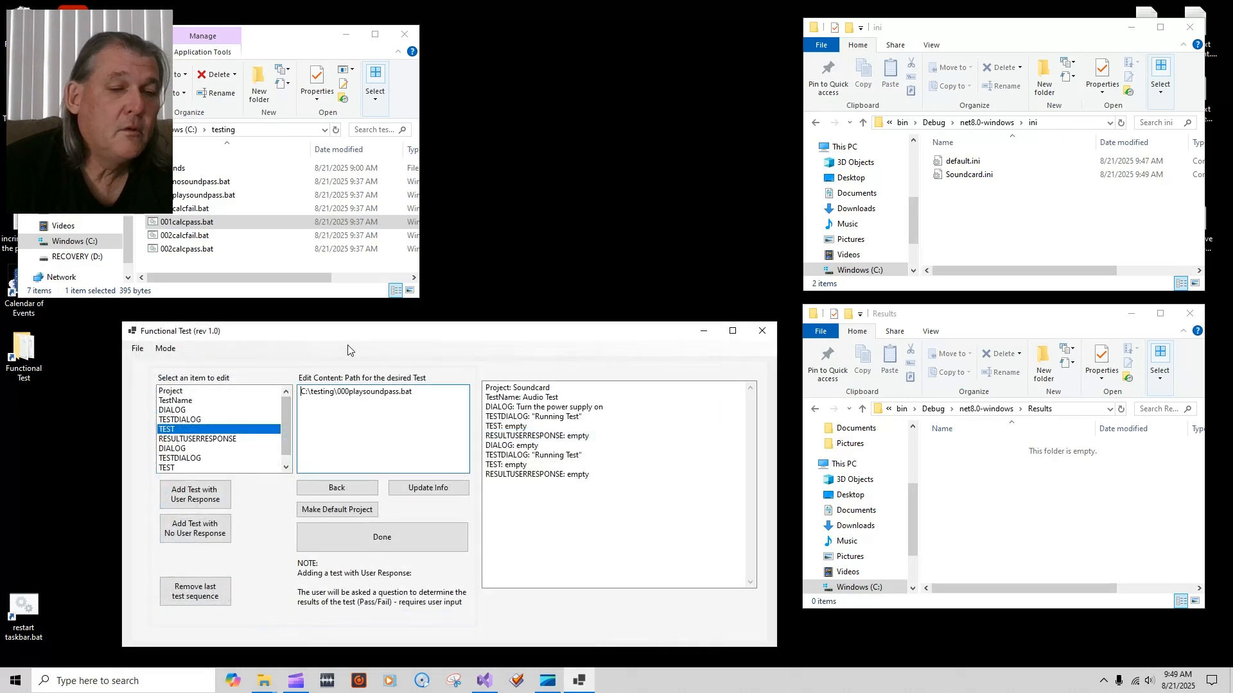
pyautogui.click(448, 493)
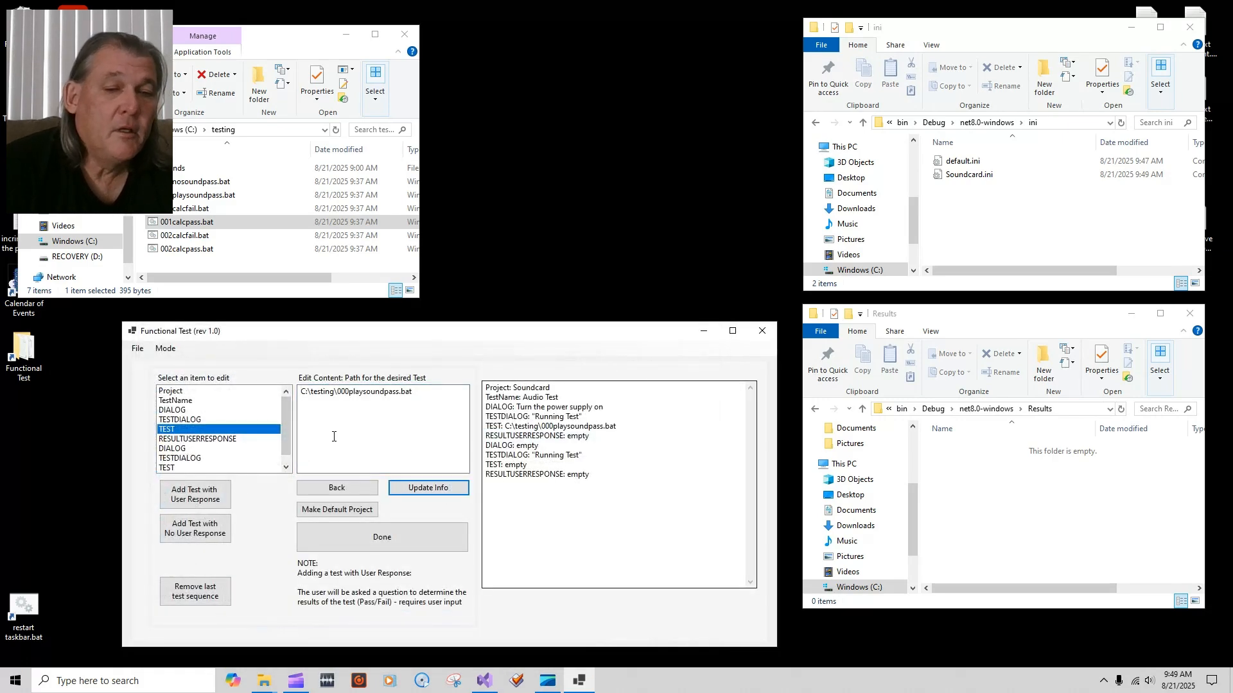
pyautogui.click(210, 440)
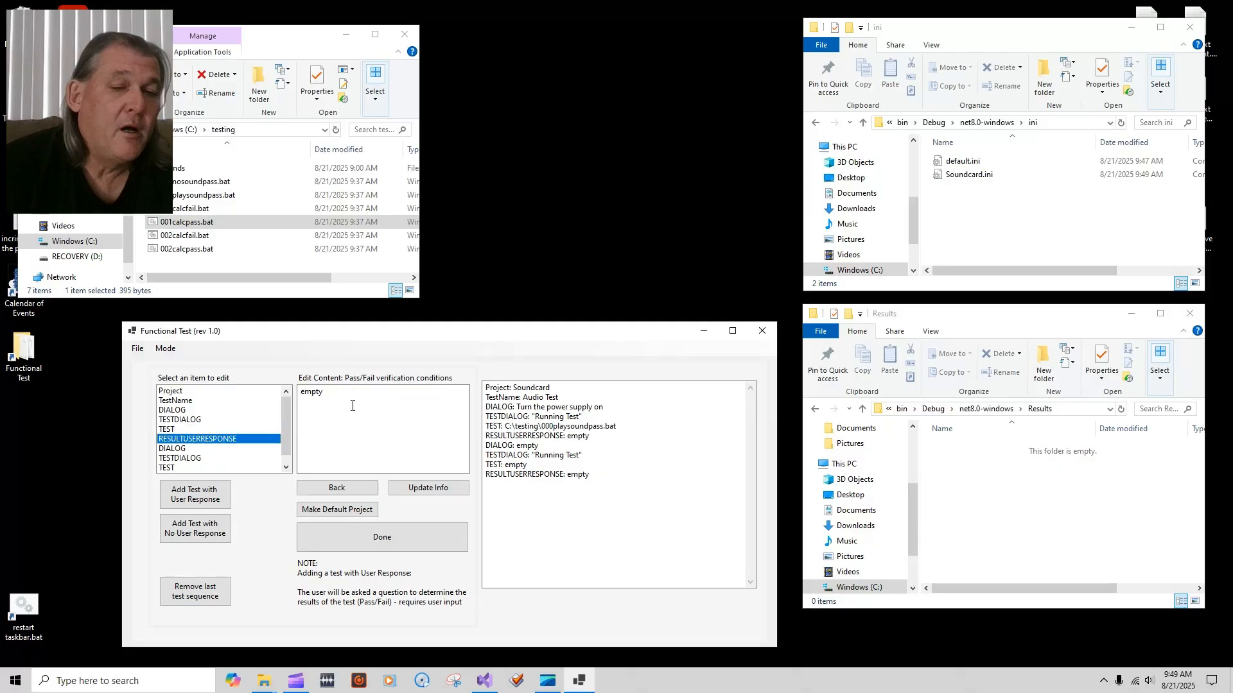
pyautogui.doubleClick(312, 392)
pyautogui.write('Di')
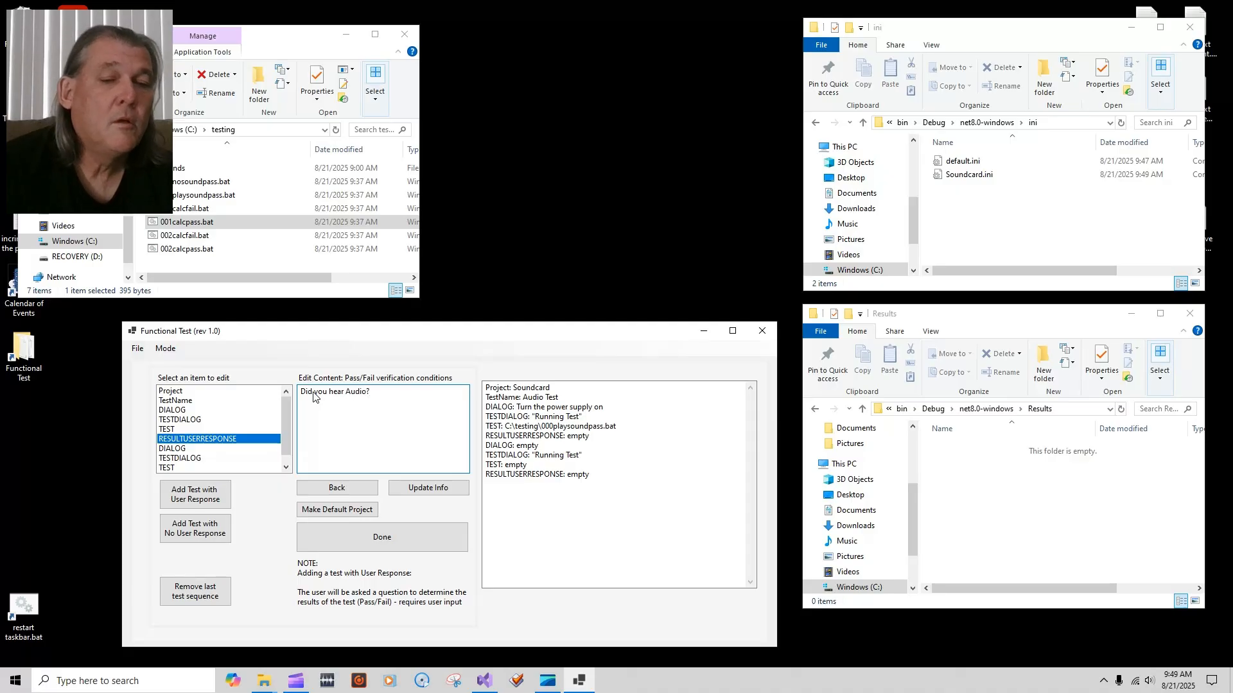
pyautogui.click(428, 488)
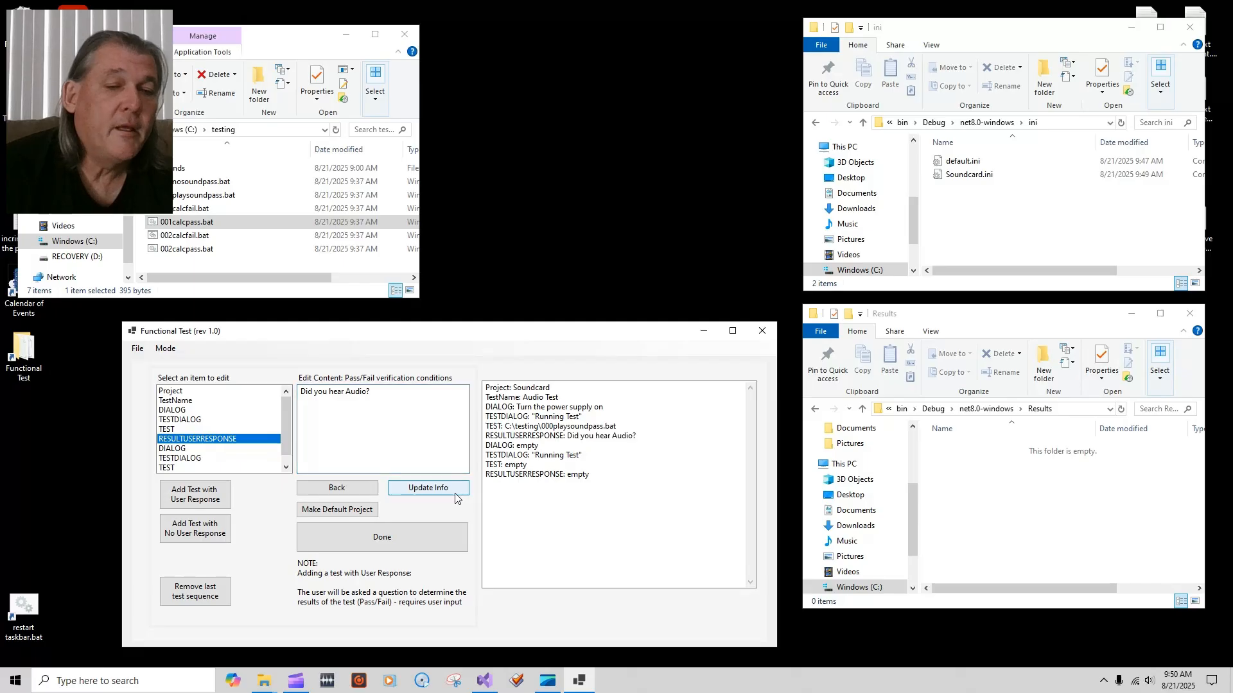
# Step: Set the second DIALOG setup comment to 'Press "RESET" button'
pyautogui.click(176, 449)
pyautogui.doubleClick(319, 391)
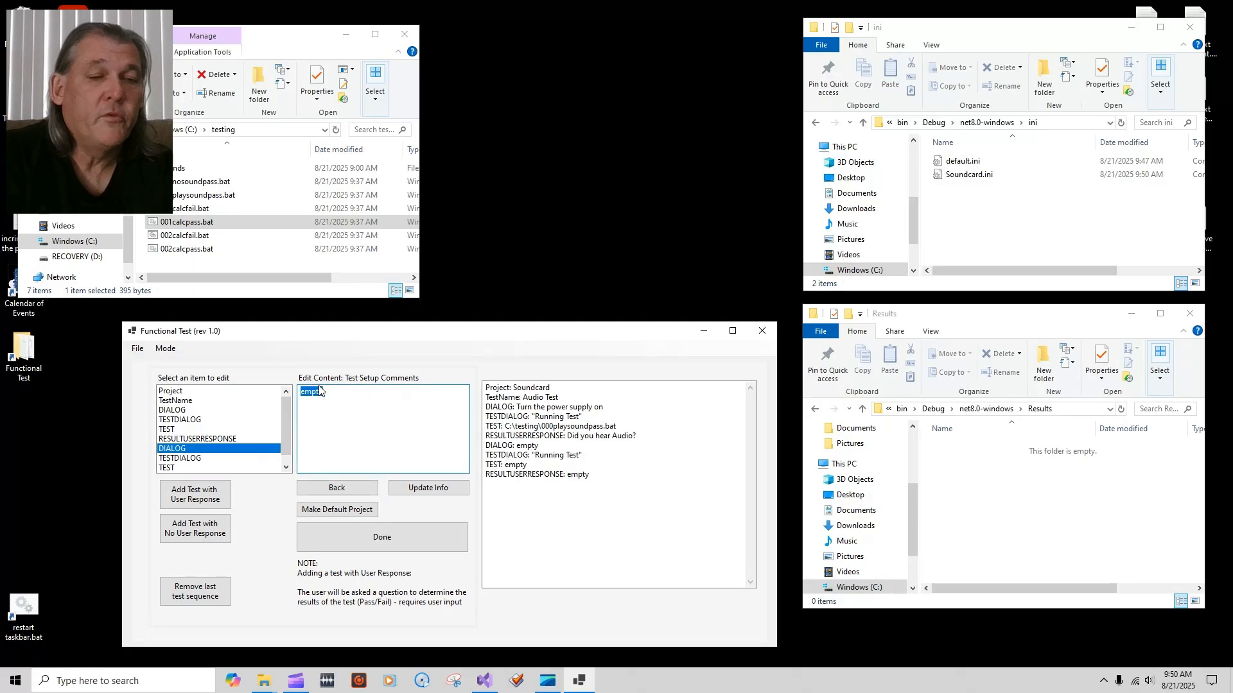
pyautogui.write('Press "RESET" button')
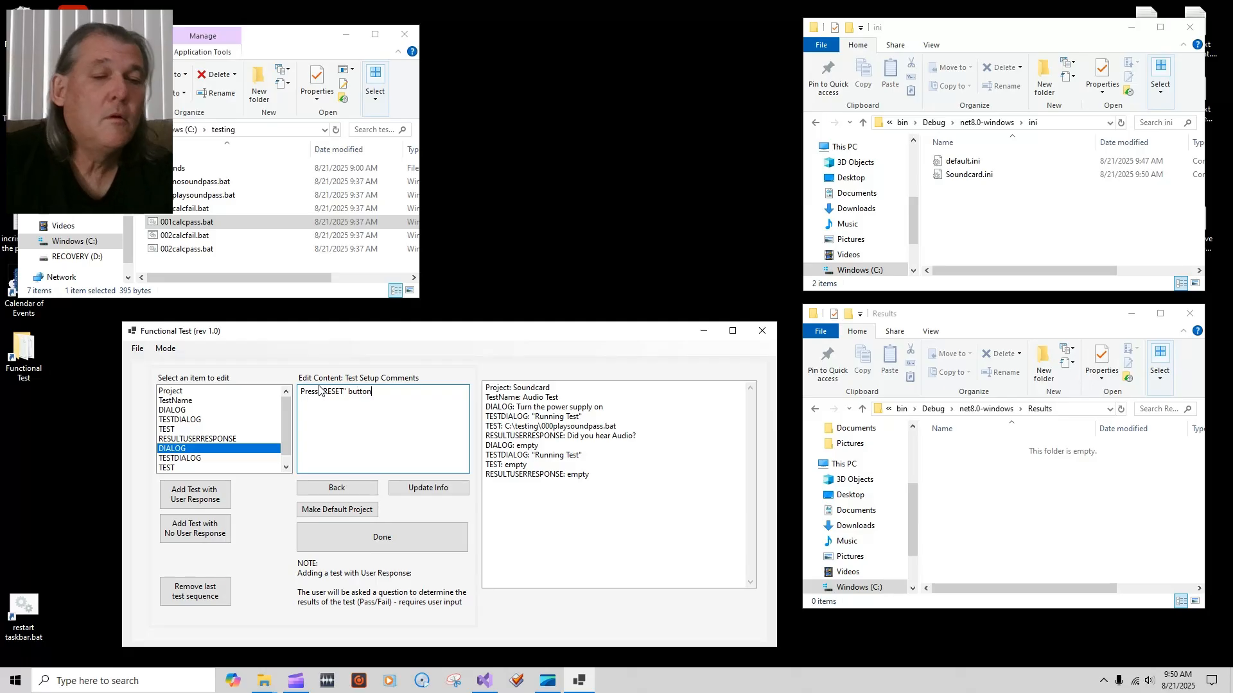
pyautogui.click(442, 490)
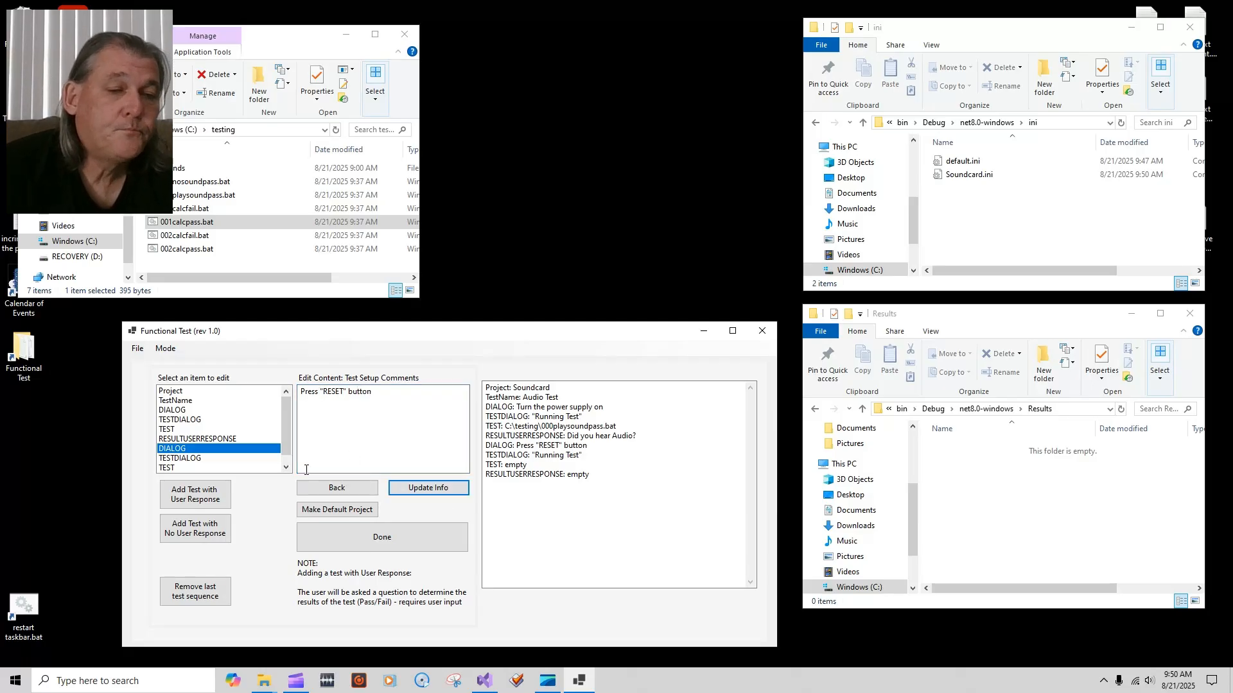
# Step: Link the second TEST entry to 000nosoundpass.bat
pyautogui.click(186, 458)
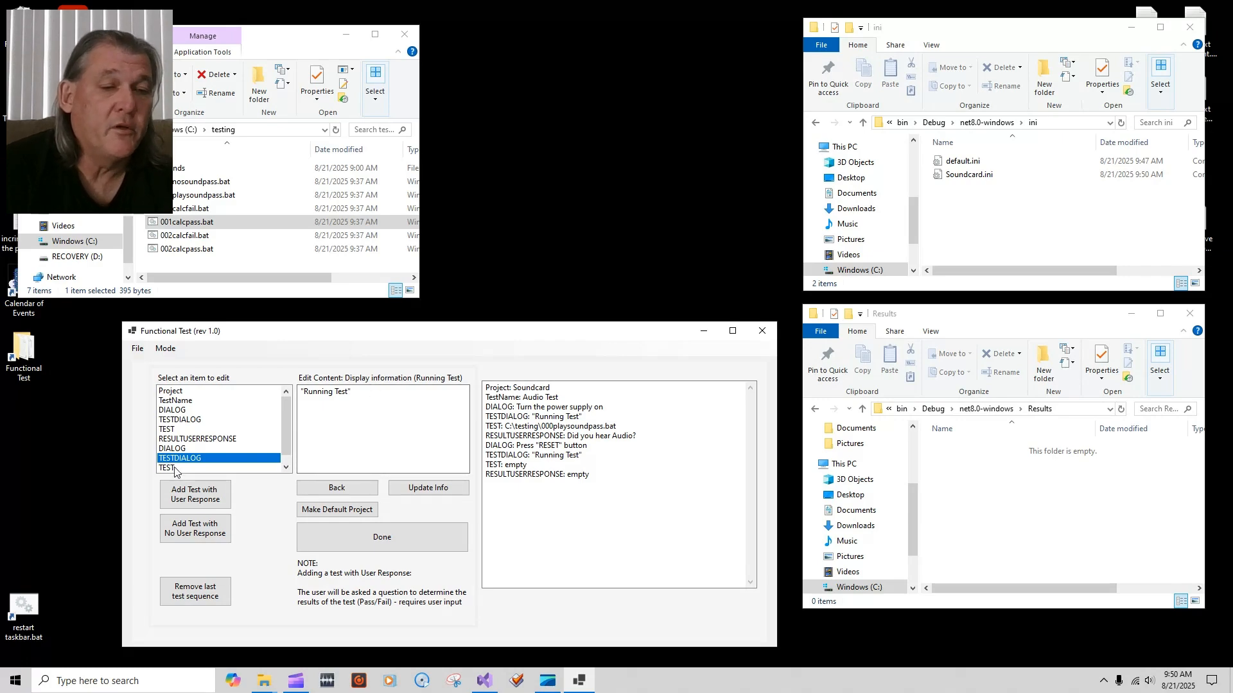
pyautogui.press('Down')
pyautogui.click(337, 399)
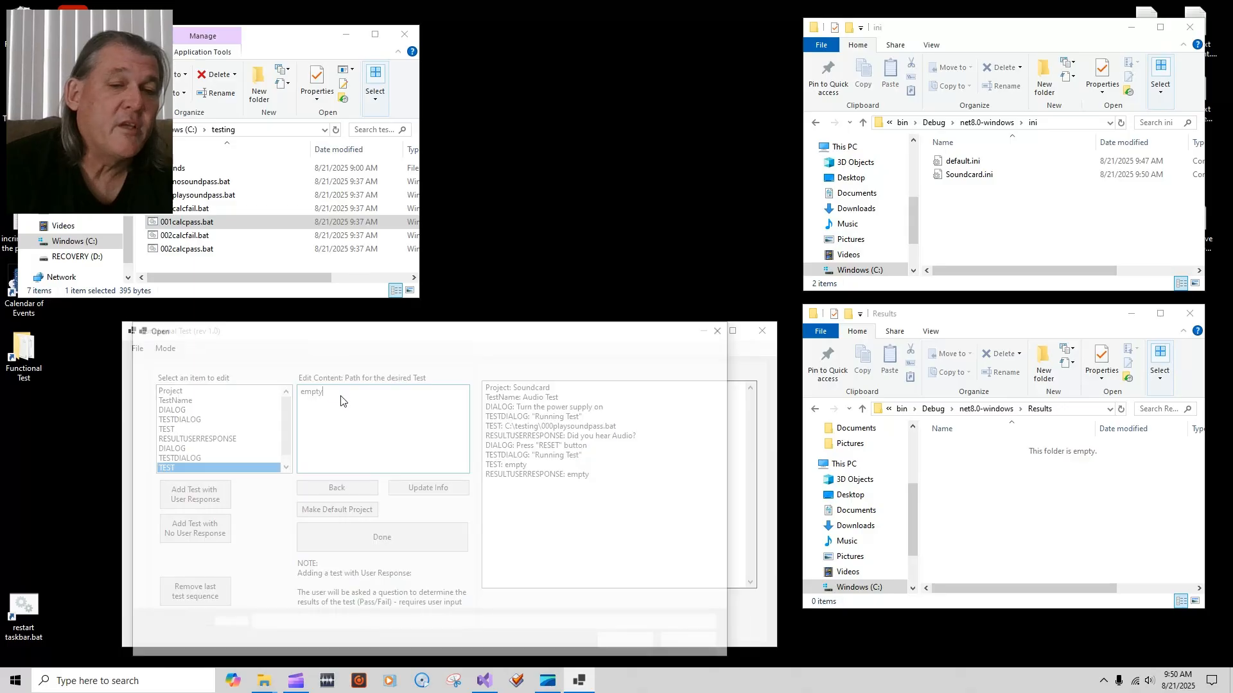
pyautogui.doubleClick(306, 423)
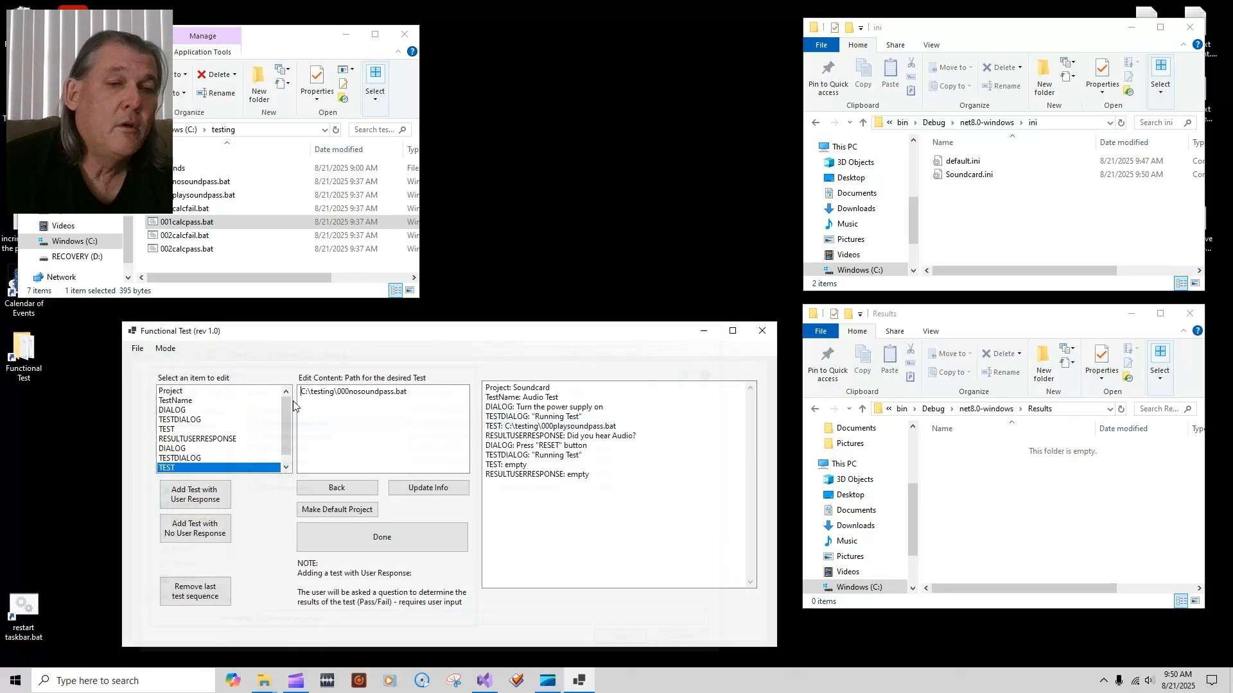
pyautogui.click(431, 489)
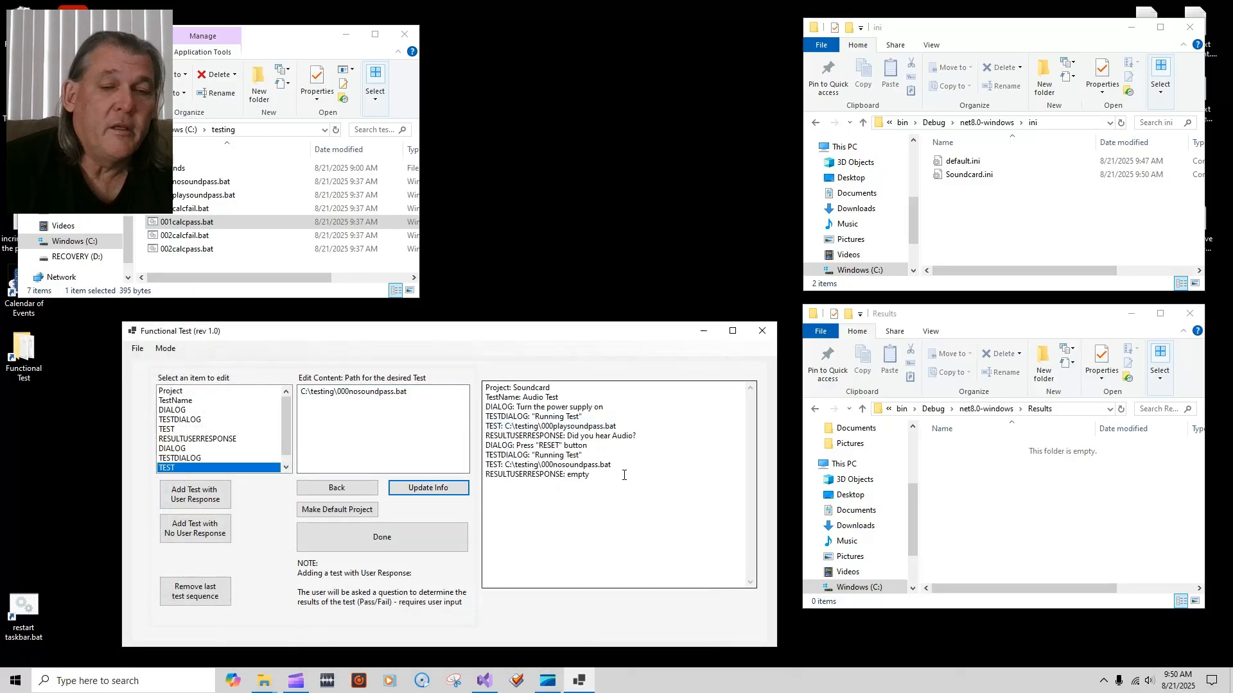
# Step: Set the second question to 'Was the Audio sample "Silent"?'
pyautogui.scroll(-1, 249, 459)
pyautogui.click(225, 468)
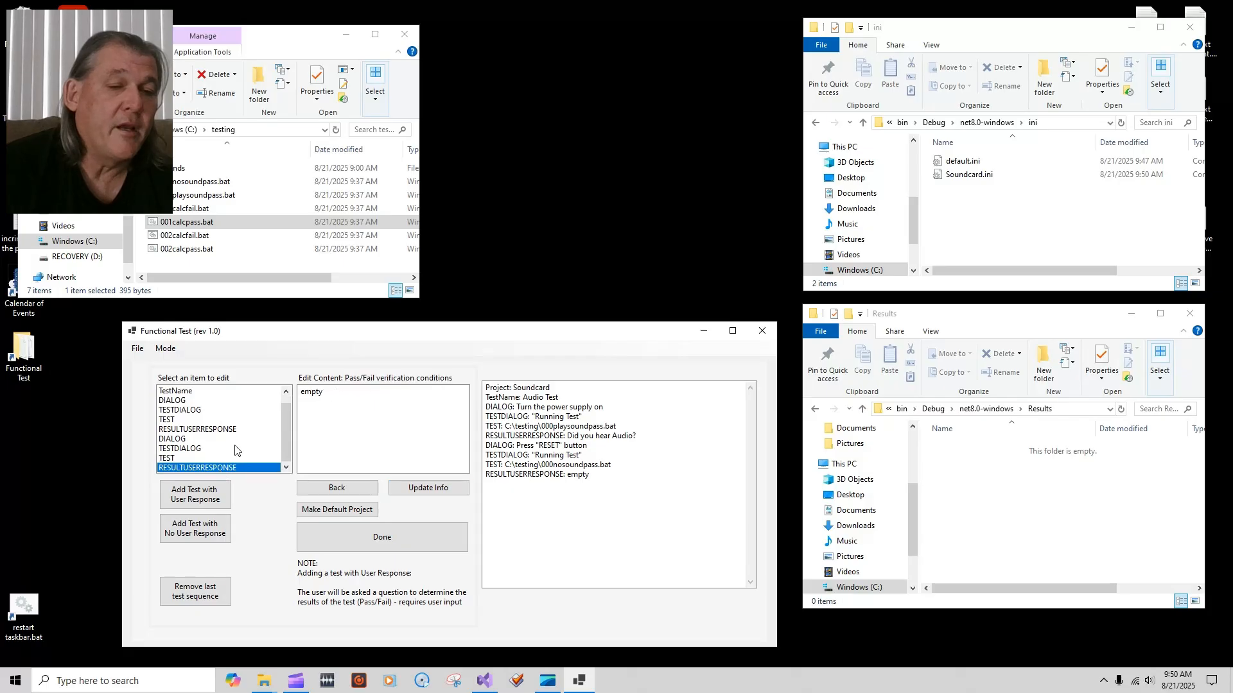
pyautogui.doubleClick(316, 393)
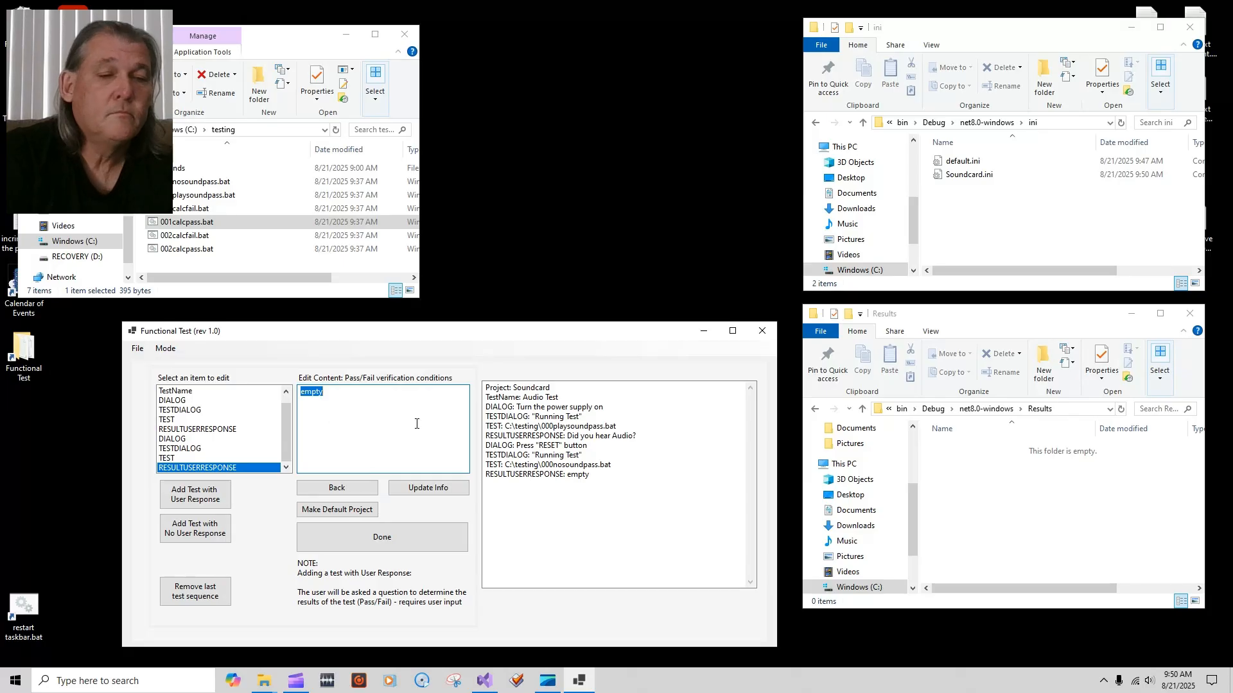
pyautogui.write('w')
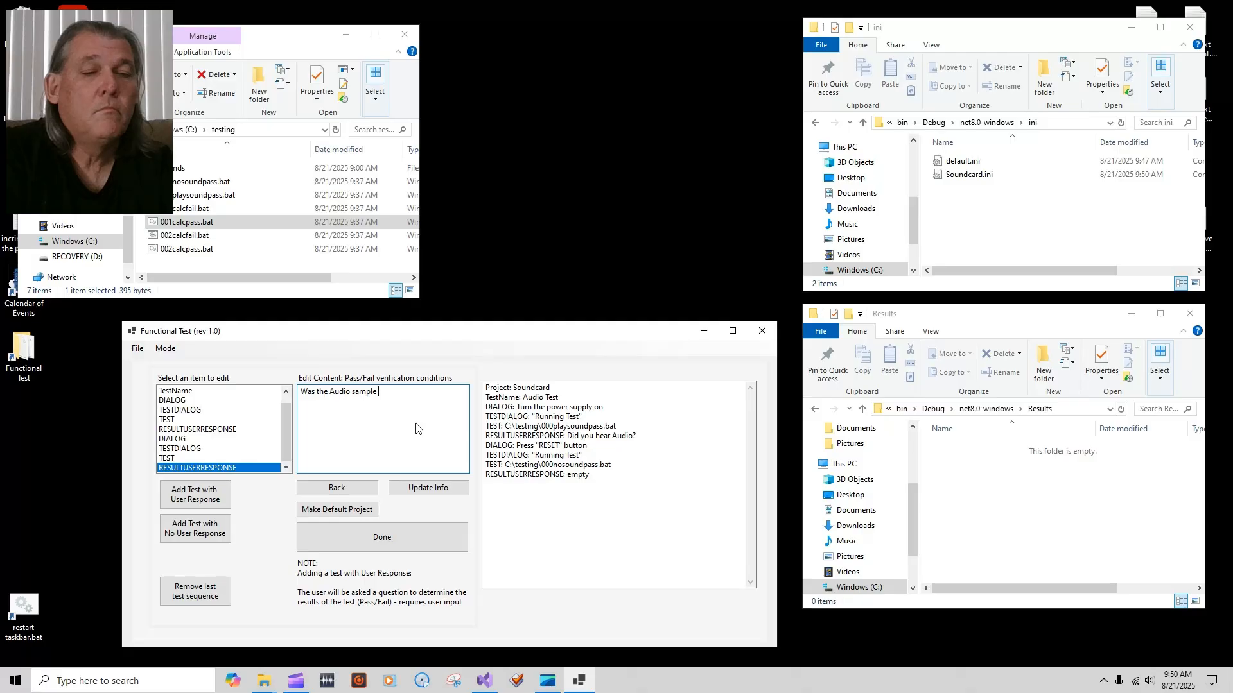
pyautogui.write('"')
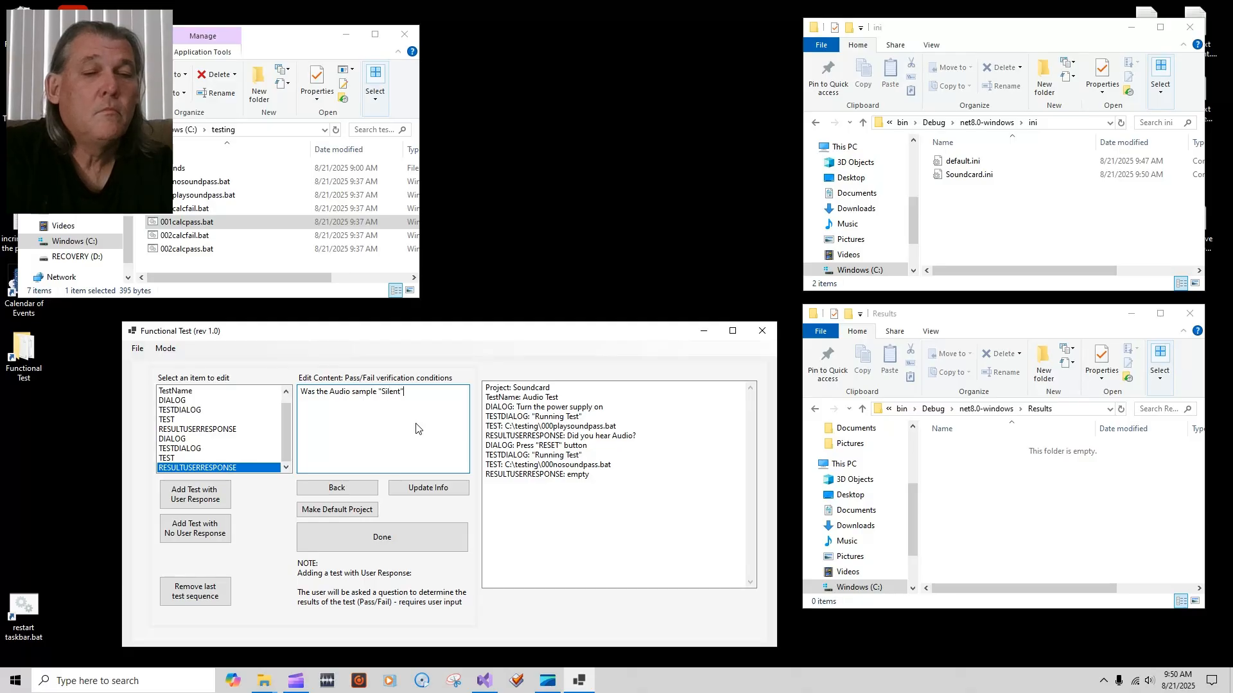
pyautogui.click(431, 489)
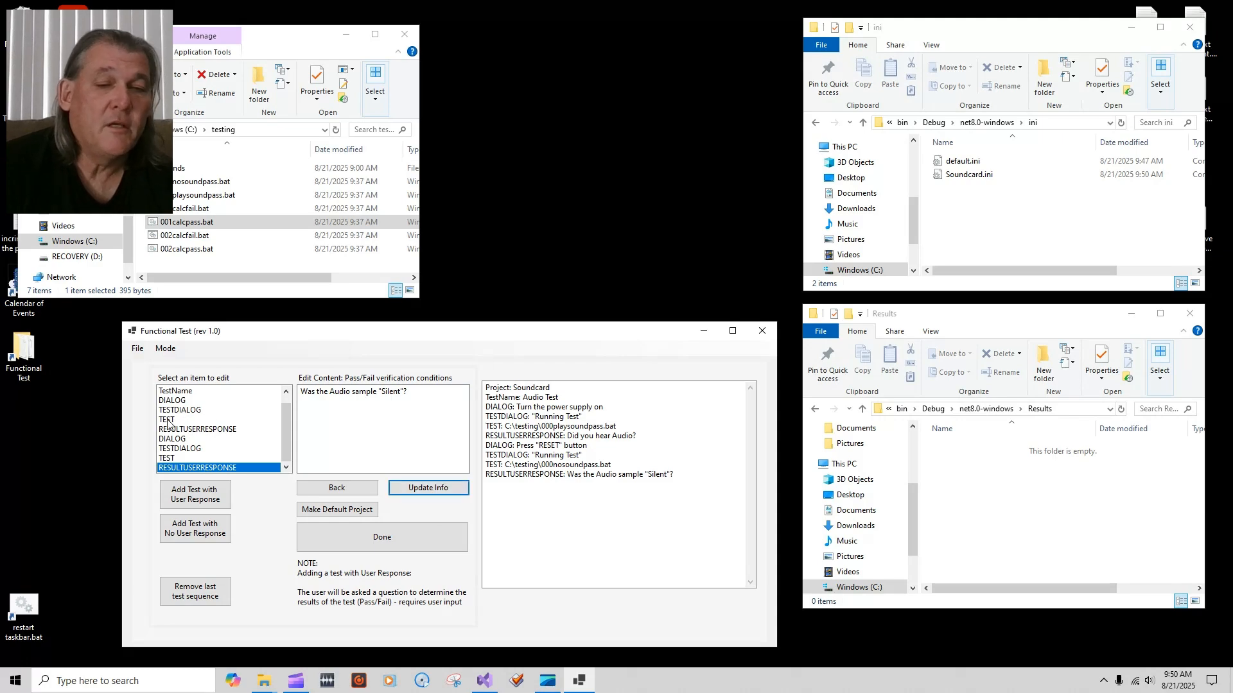
pyautogui.click(192, 411)
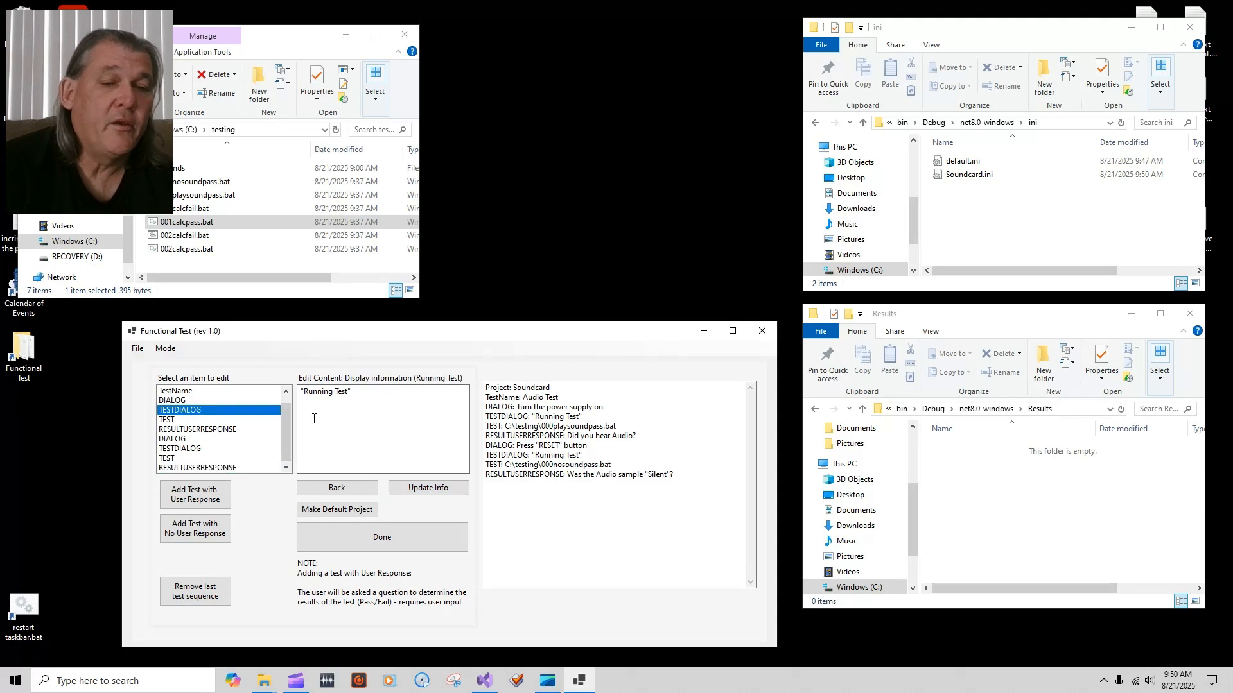
# Step: Reword the first setup comment to 'Set the power supply to 3.3Volts'
pyautogui.click(222, 400)
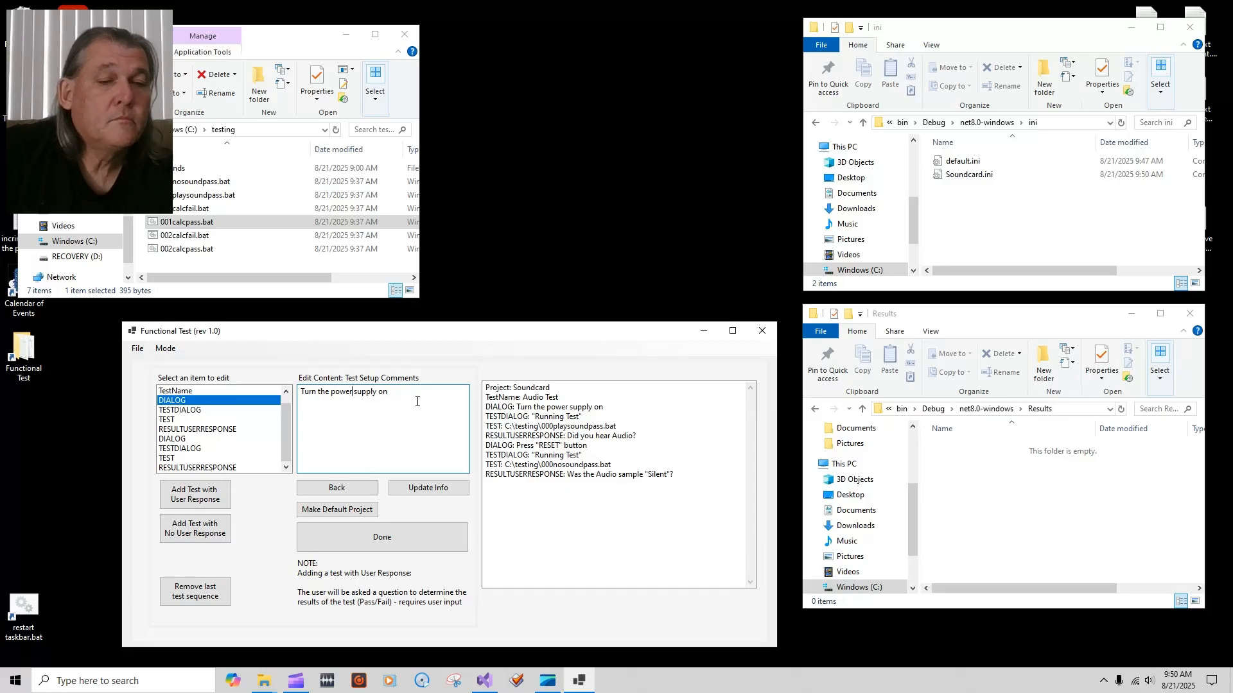
pyautogui.press('Delete')
pyautogui.press('Delete')
pyautogui.press('Delete')
pyautogui.press('Delete')
pyautogui.write('Set')
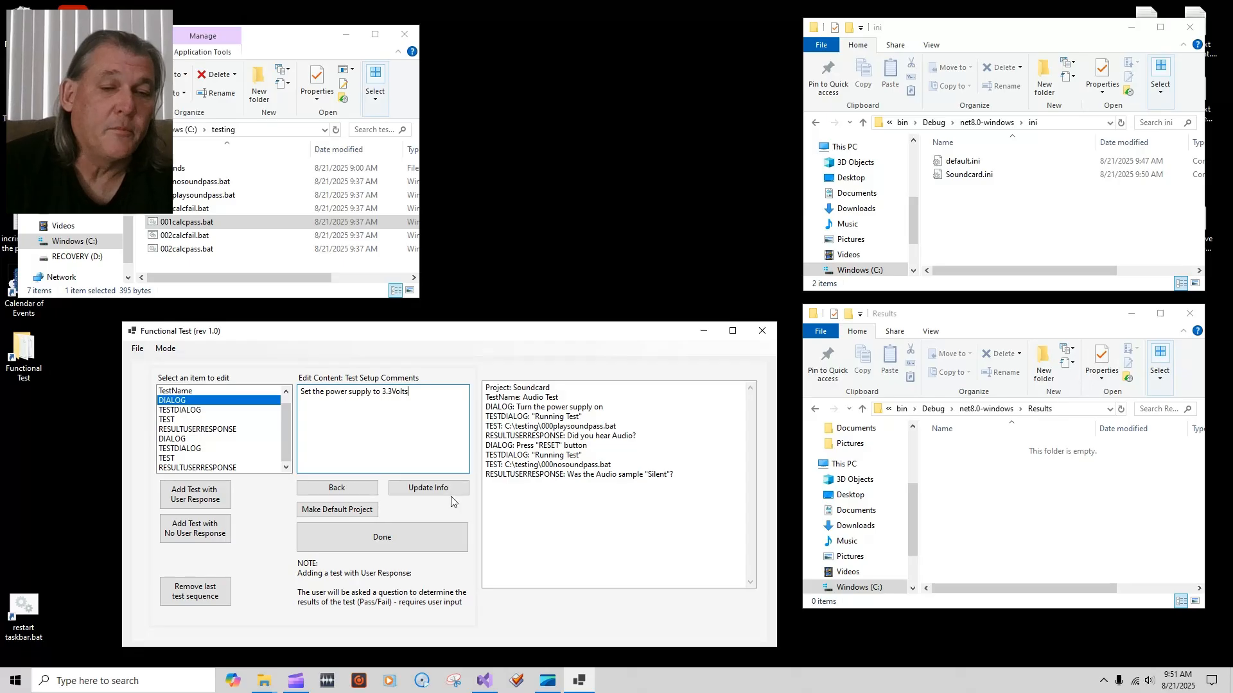
pyautogui.click(427, 491)
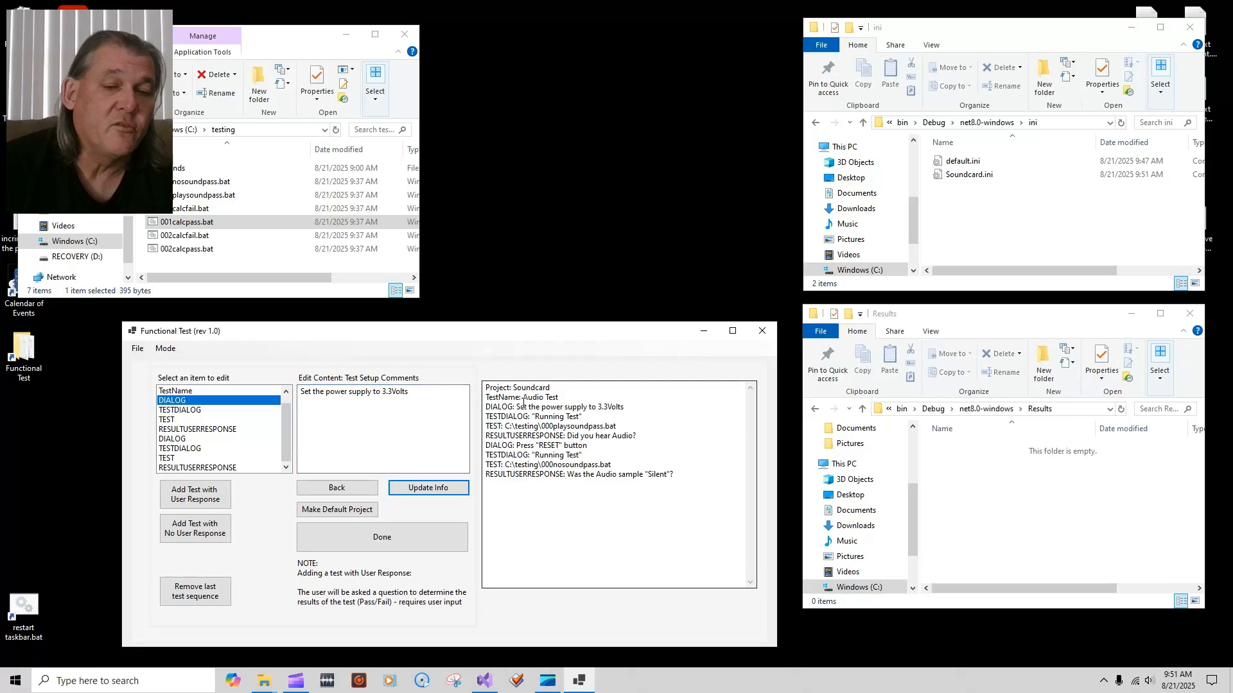
# Step: Finish editing, reopen Soundcard to check its entries, then return to project selection
pyautogui.click(385, 525)
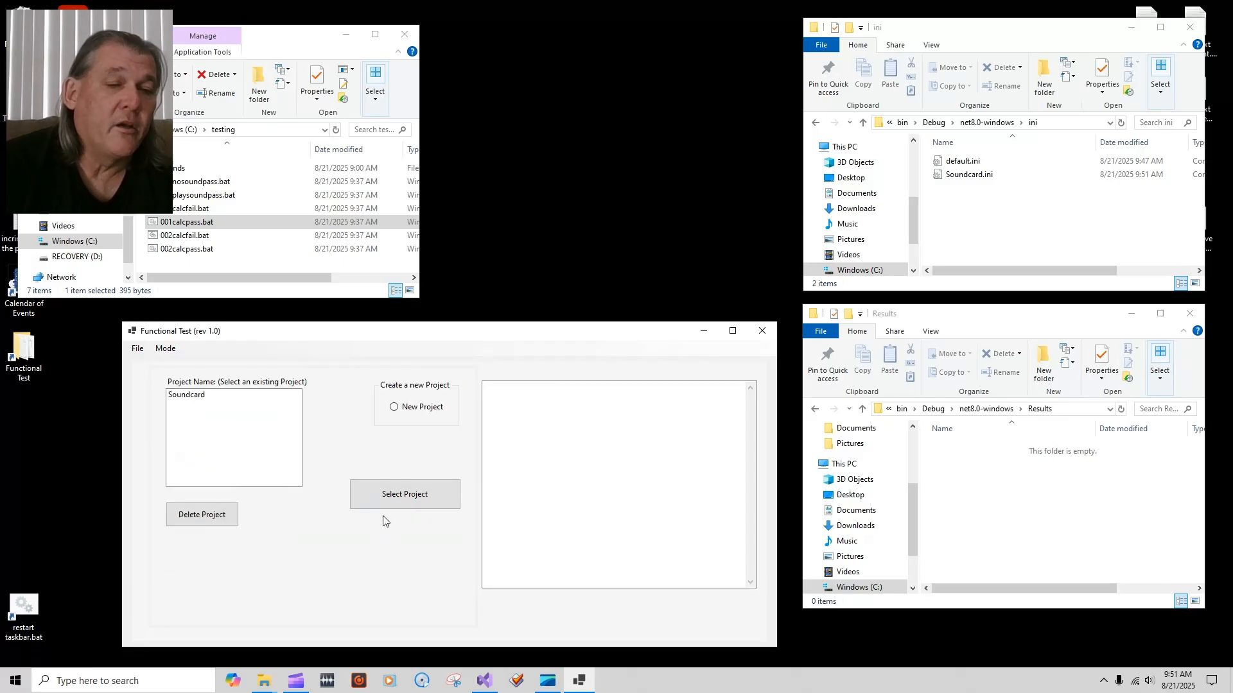
pyautogui.click(186, 396)
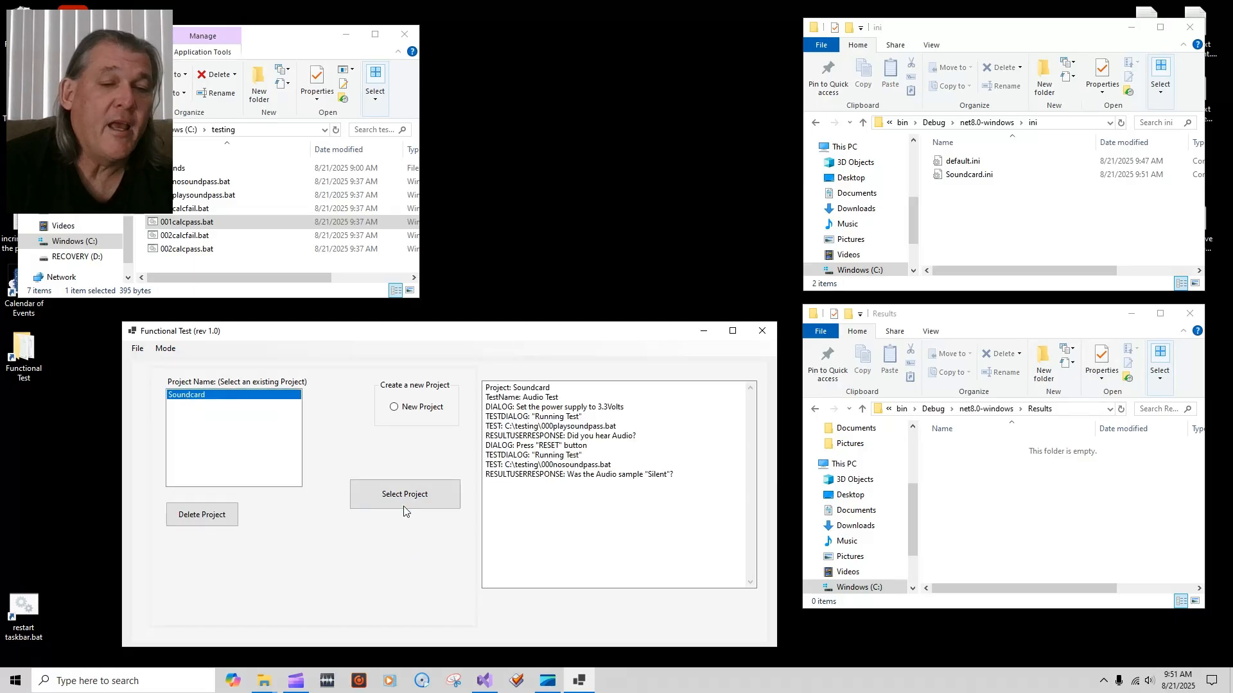
pyautogui.click(424, 502)
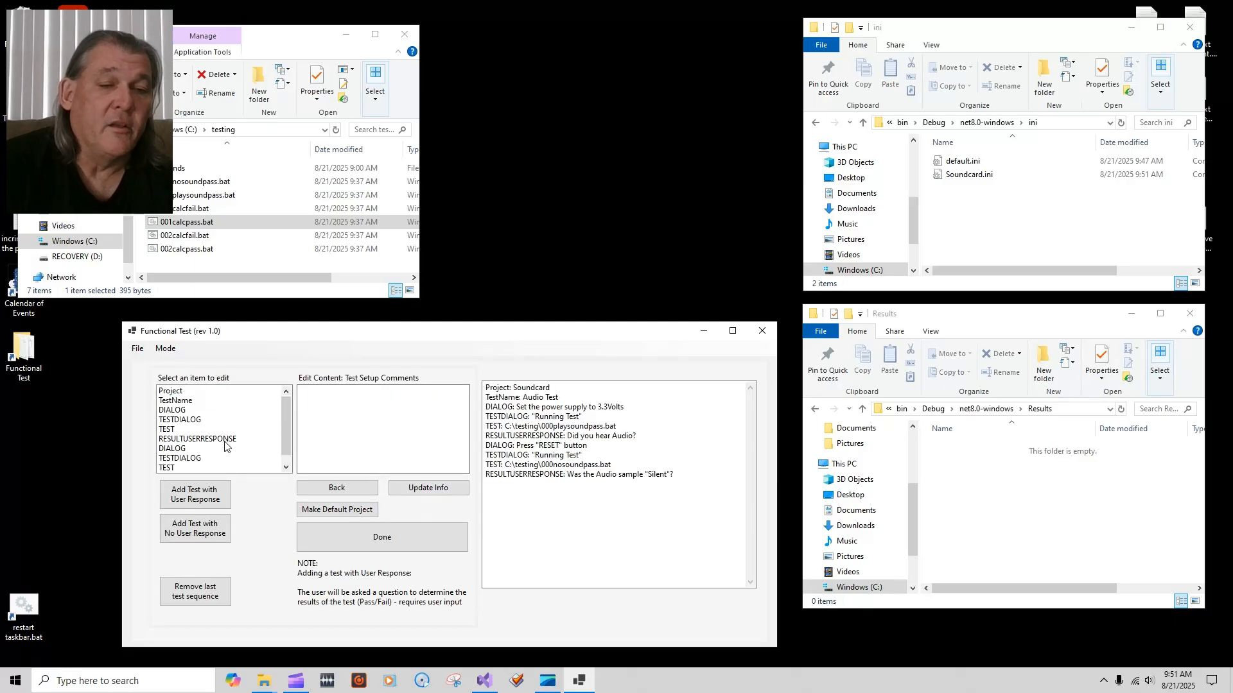
pyautogui.click(176, 400)
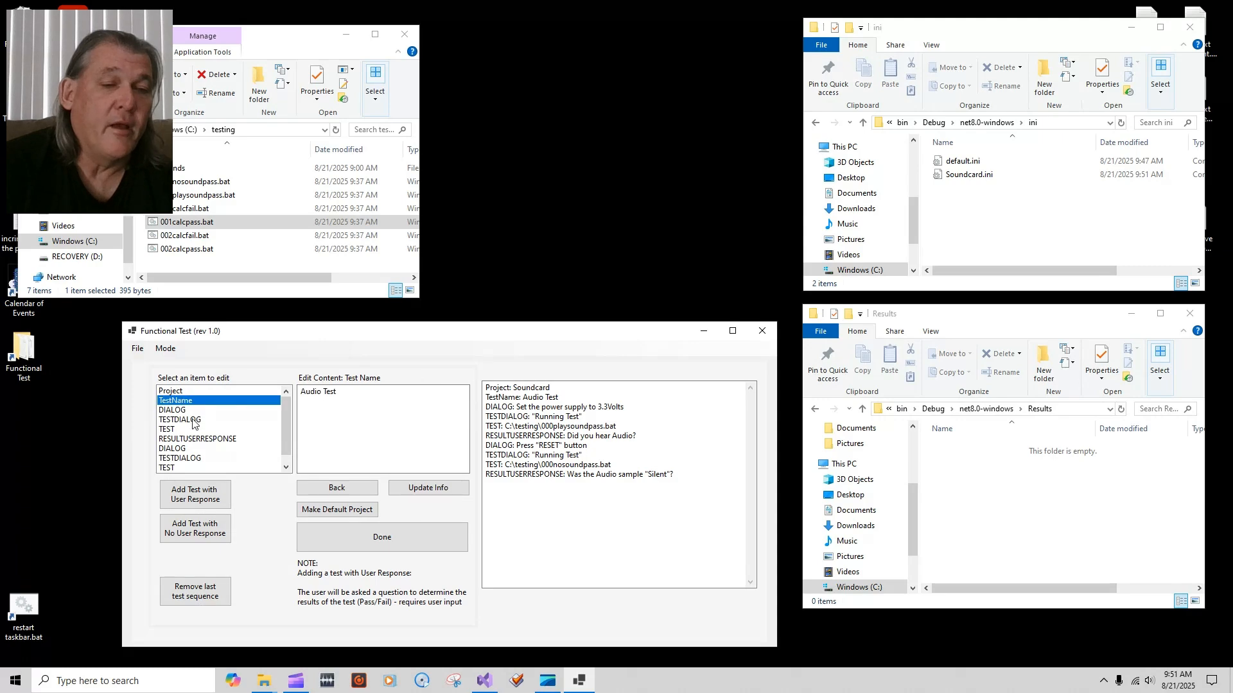
pyautogui.click(172, 410)
pyautogui.click(186, 420)
pyautogui.click(339, 489)
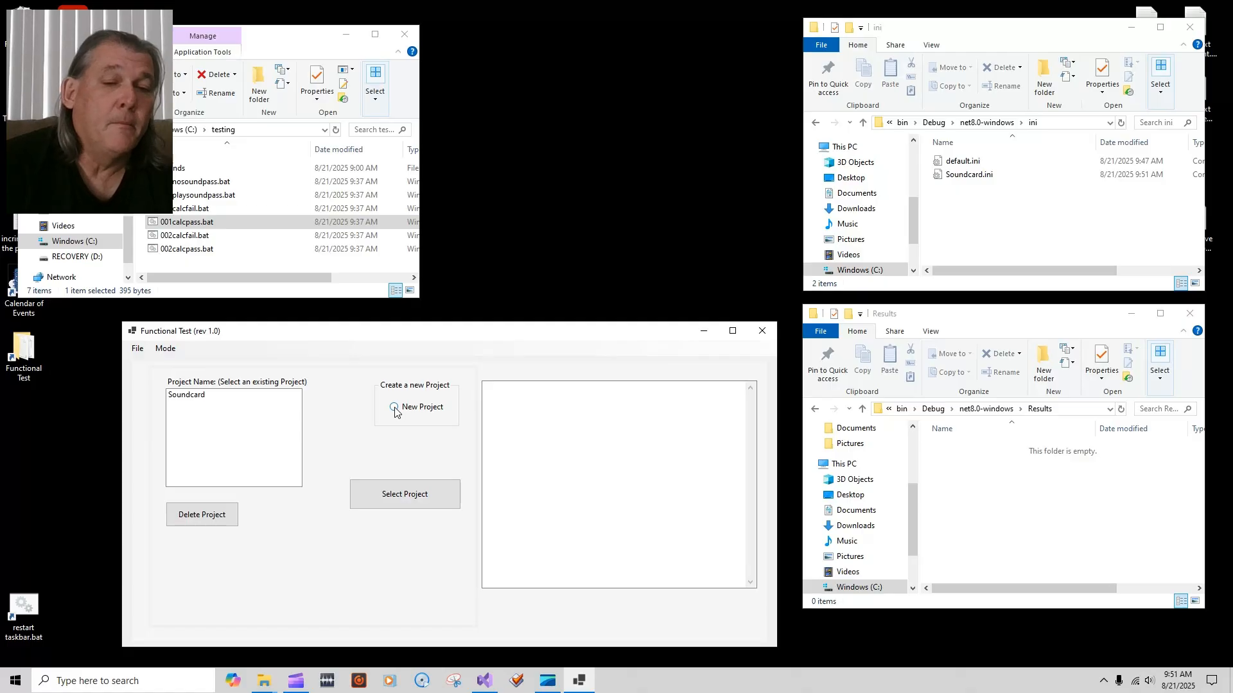
# Step: Create the Calculator project with test name 'Calc test' and check its entries
pyautogui.click(395, 409)
pyautogui.click(270, 395)
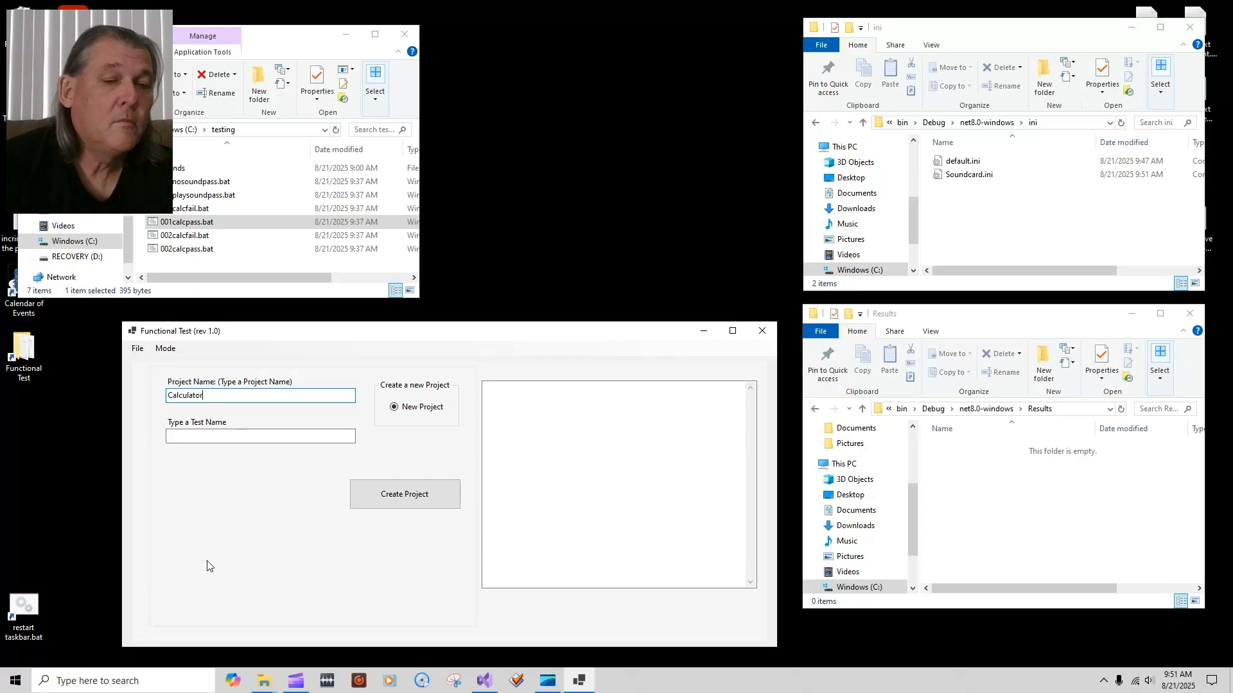
pyautogui.click(242, 436)
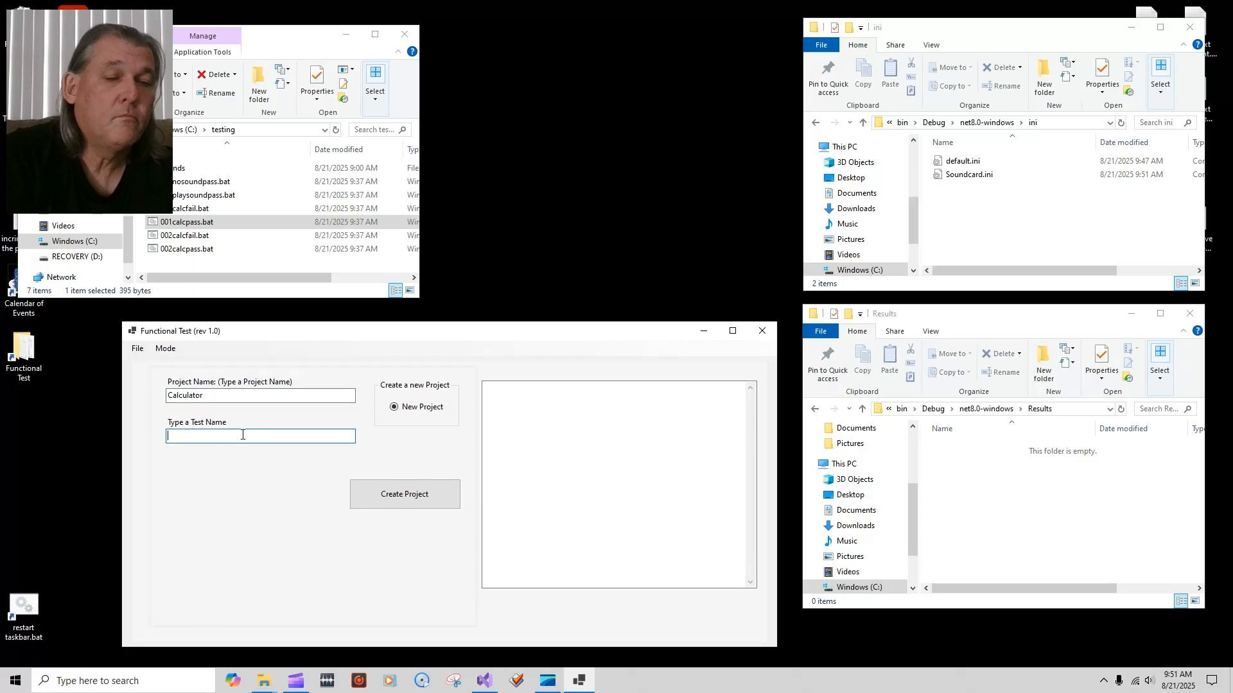
pyautogui.write('Calc test')
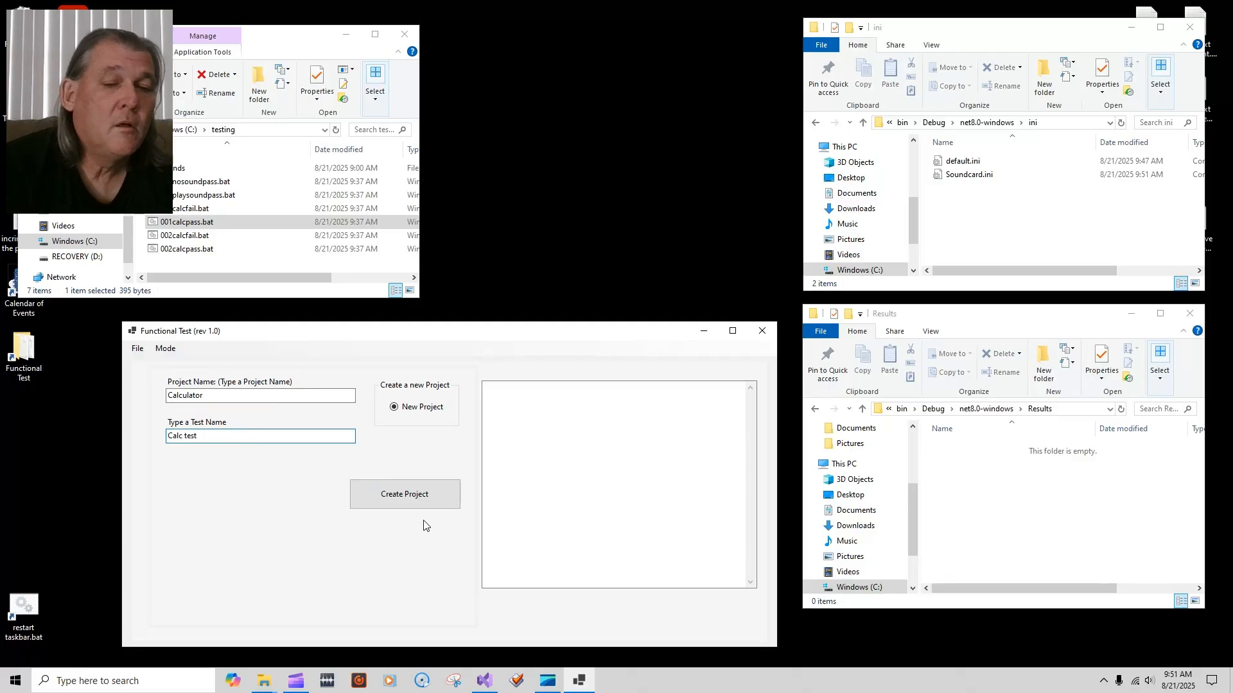
pyautogui.click(406, 495)
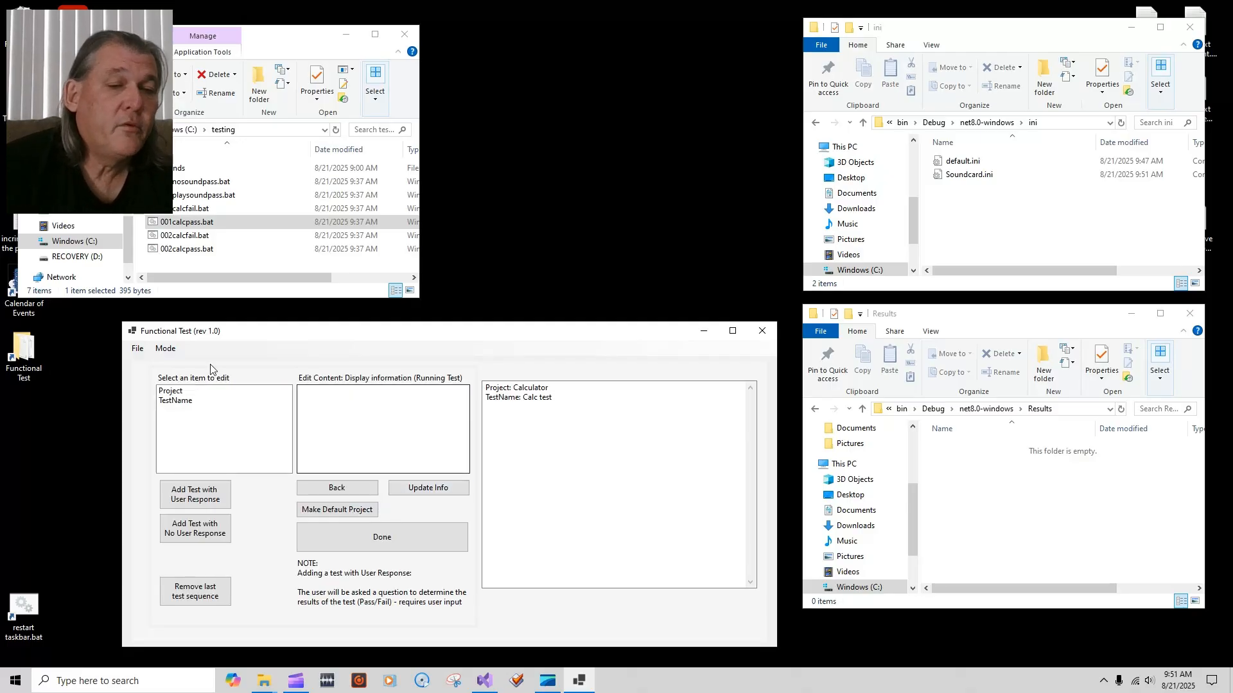
pyautogui.click(193, 391)
pyautogui.click(175, 401)
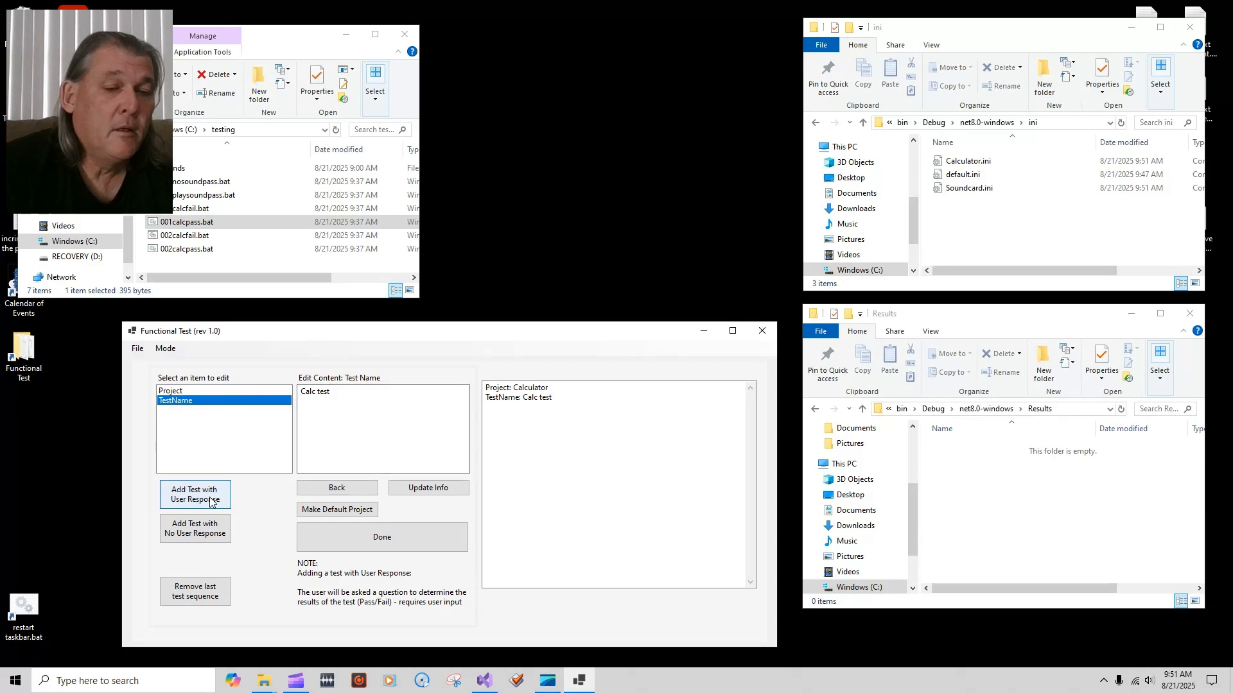
# Step: Add a no-response test with setup comment 'Turn the power supply on' and browse for its batch file
pyautogui.click(227, 538)
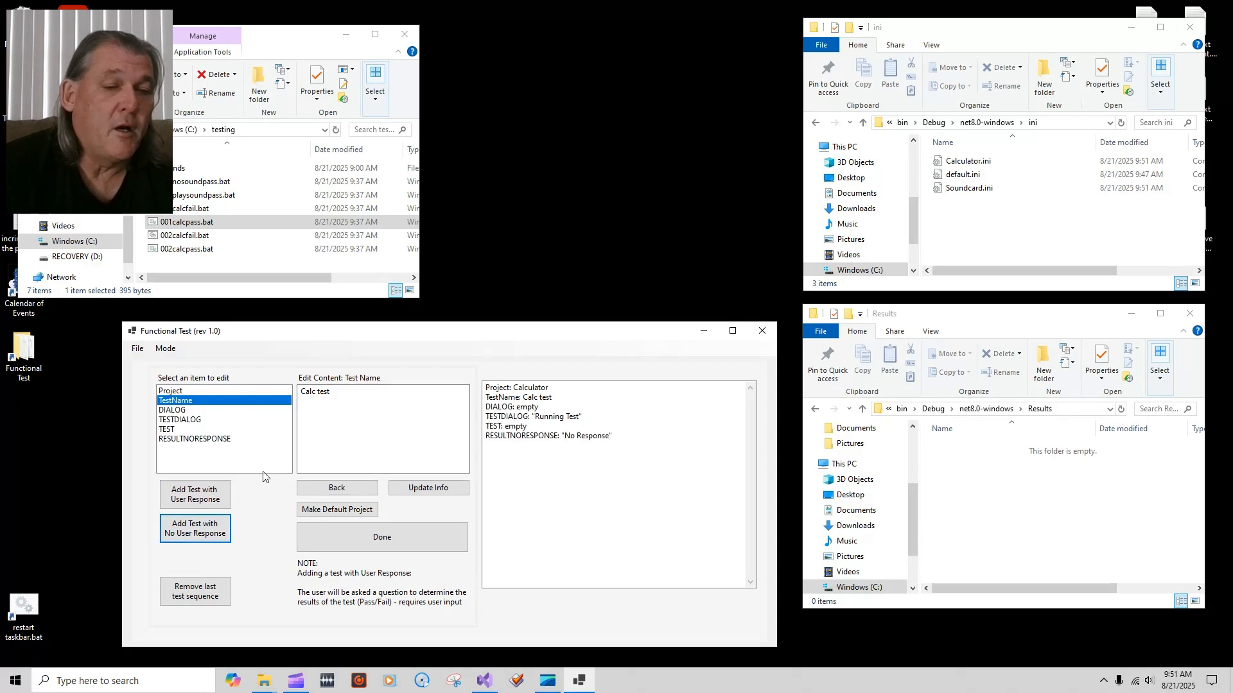
pyautogui.click(179, 411)
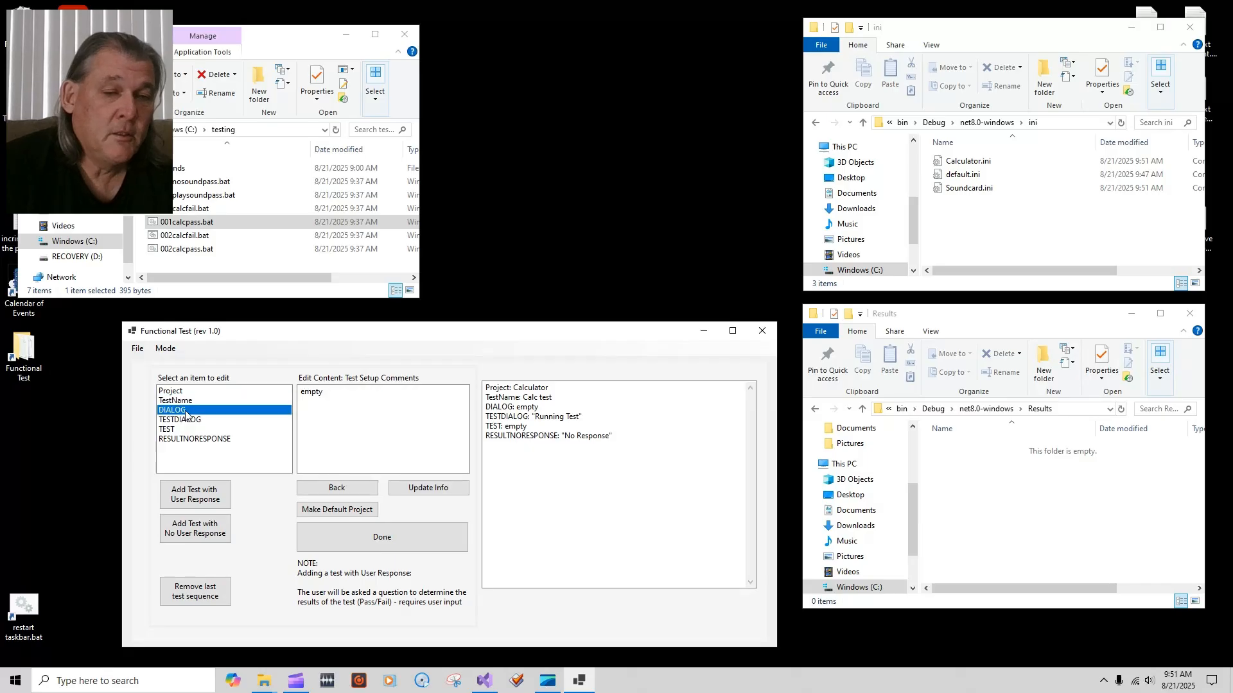
pyautogui.doubleClick(314, 393)
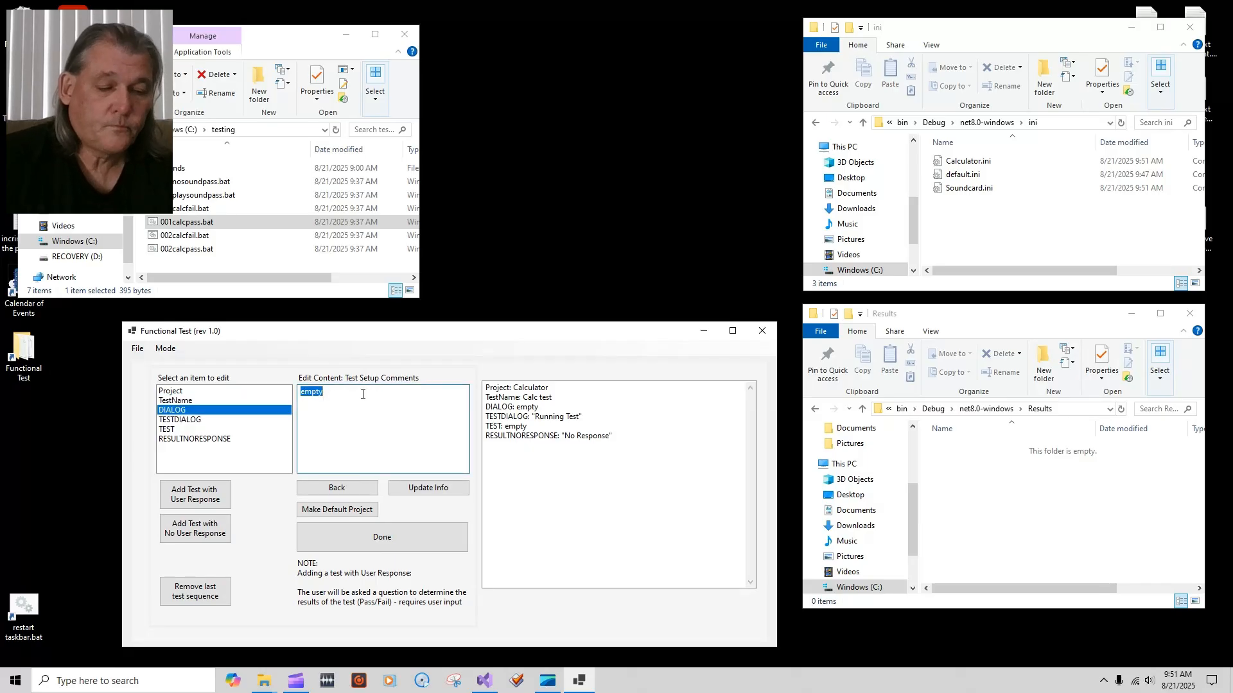
pyautogui.write('Turn the power supply on')
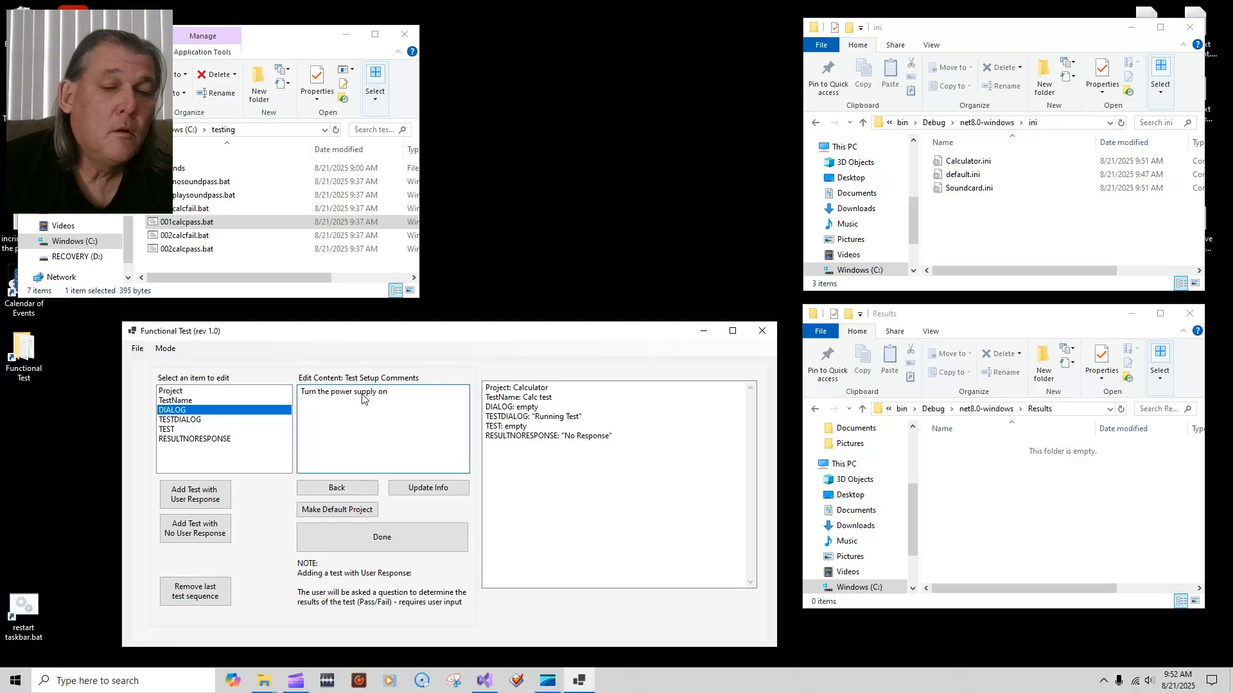
pyautogui.click(428, 489)
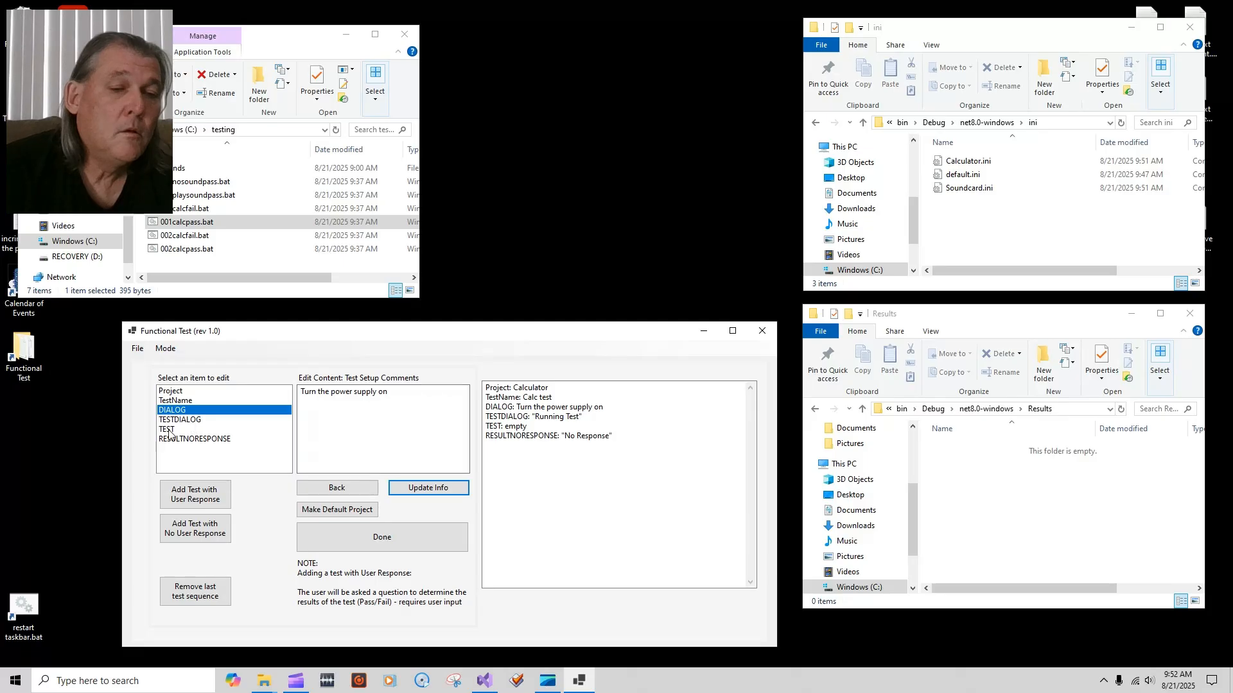
pyautogui.click(168, 429)
pyautogui.doubleClick(314, 393)
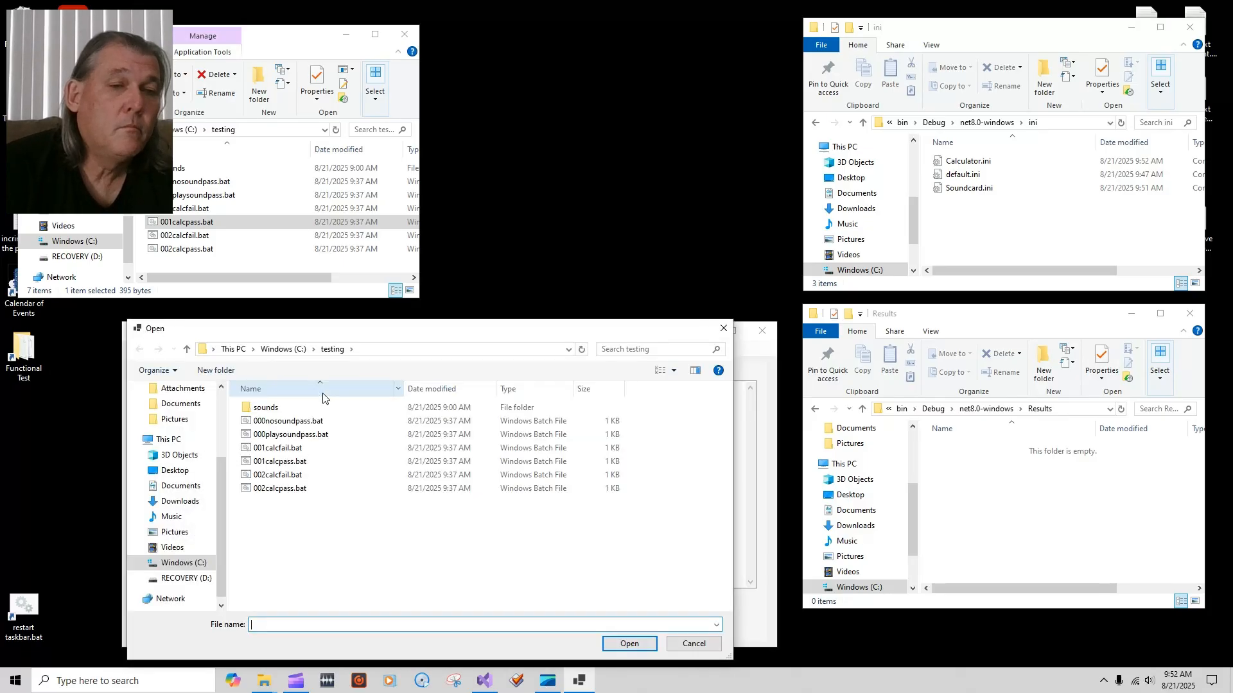
# Step: Point Calculator's TEST step at C:\testing\001calcpass.bat, keeping RESULTNORESPONSE as No Response
pyautogui.click(198, 222)
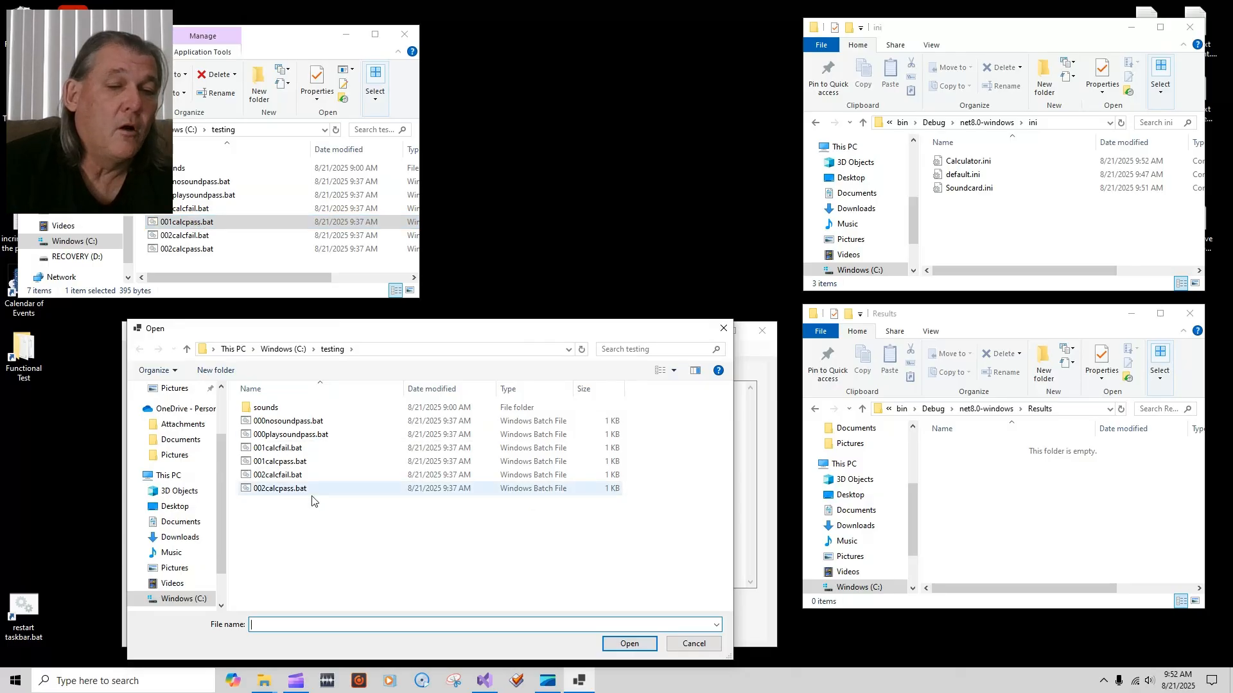
pyautogui.click(285, 463)
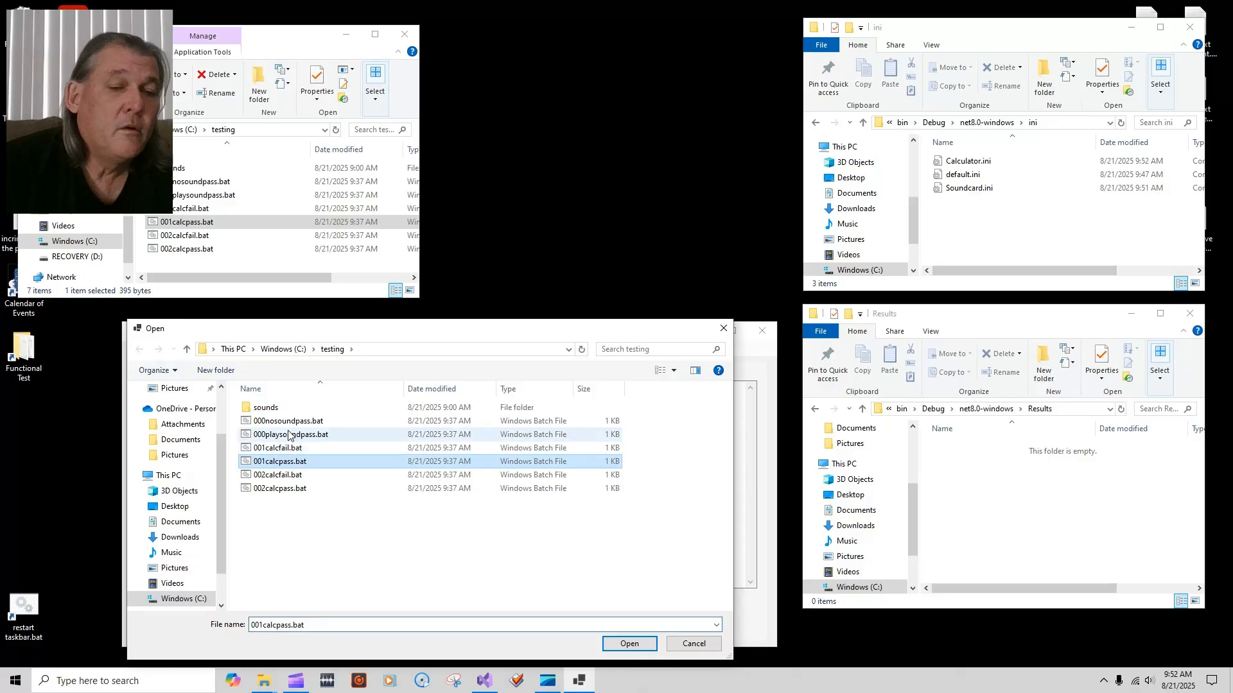
pyautogui.click(626, 644)
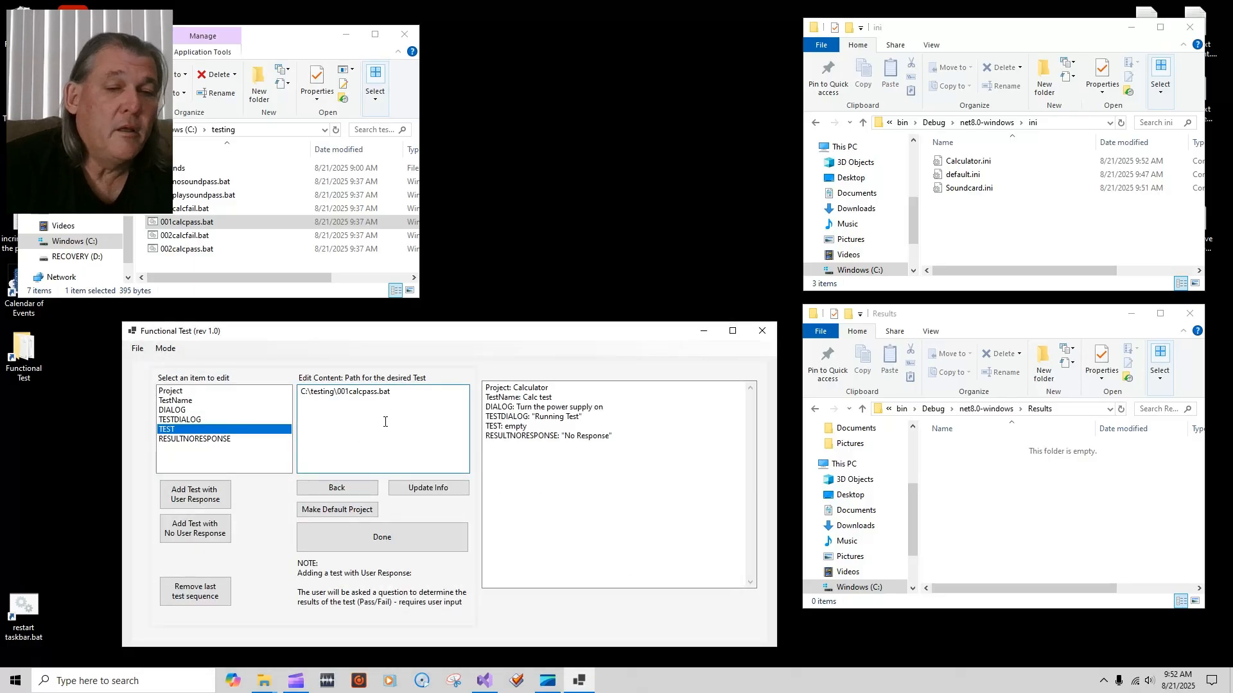
pyautogui.click(426, 488)
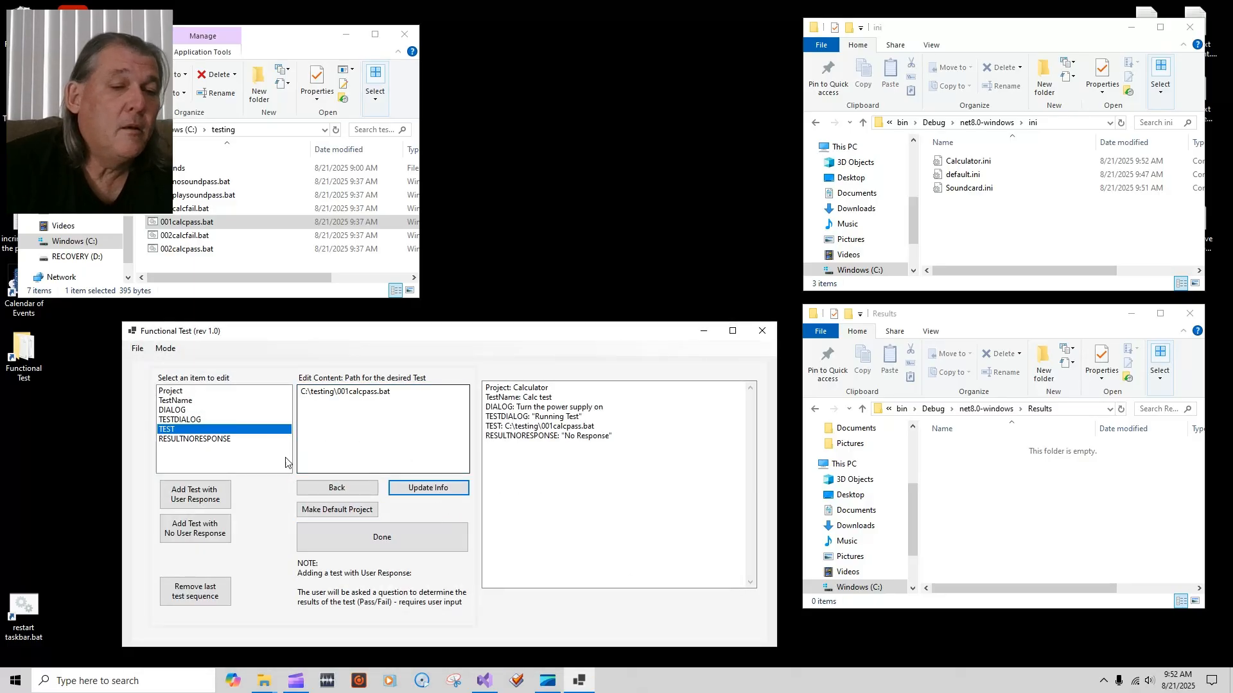
pyautogui.click(203, 440)
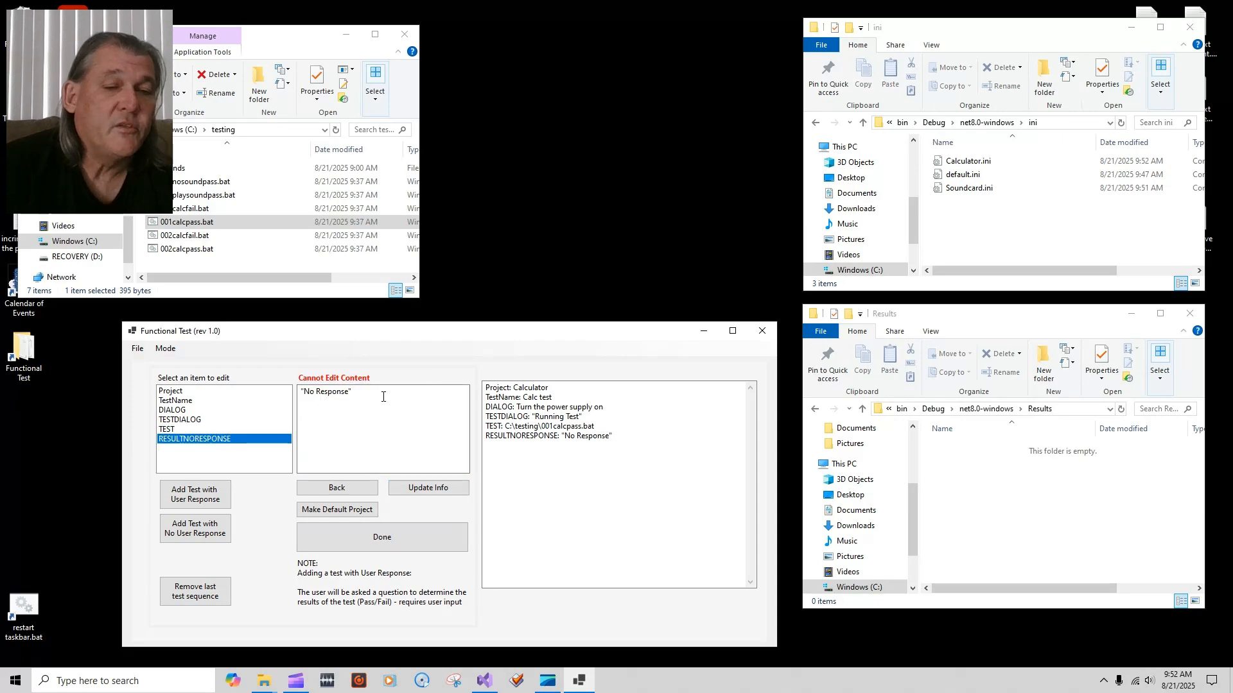
pyautogui.click(190, 429)
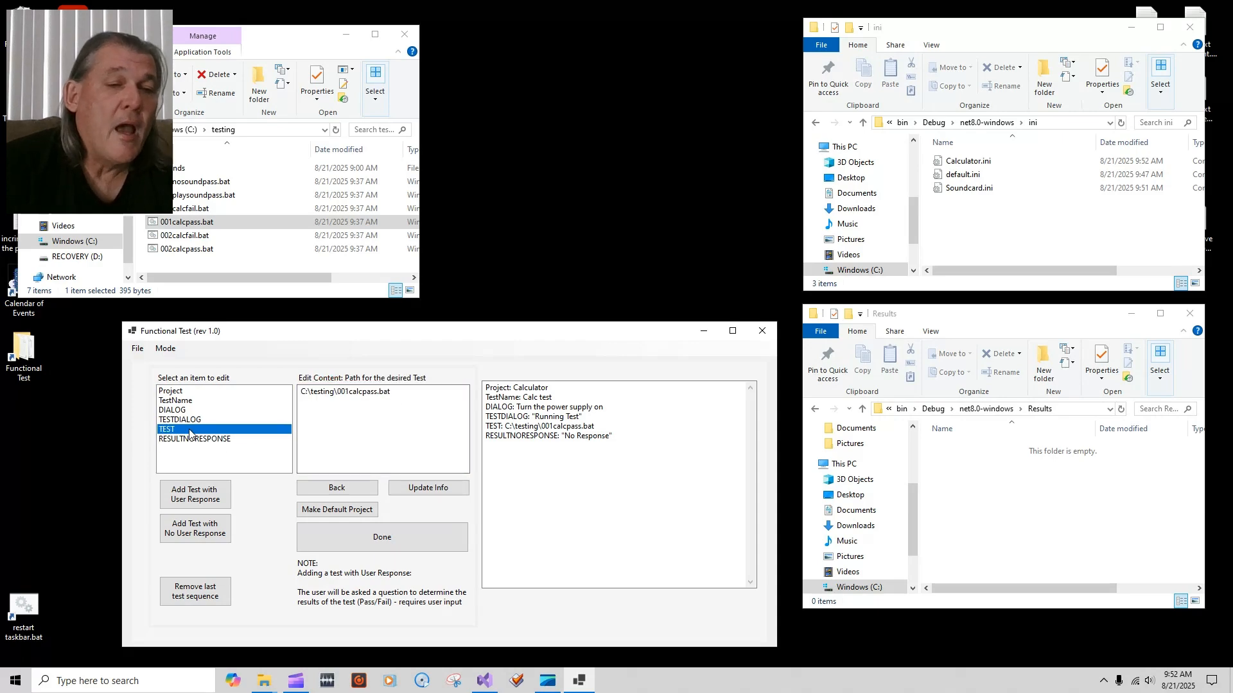
# Step: Open 001calcpass.bat in Notepad, check its exit /B 7 and exit /B 8 codes, then close it
pyautogui.rightClick(186, 224)
pyautogui.click(219, 247)
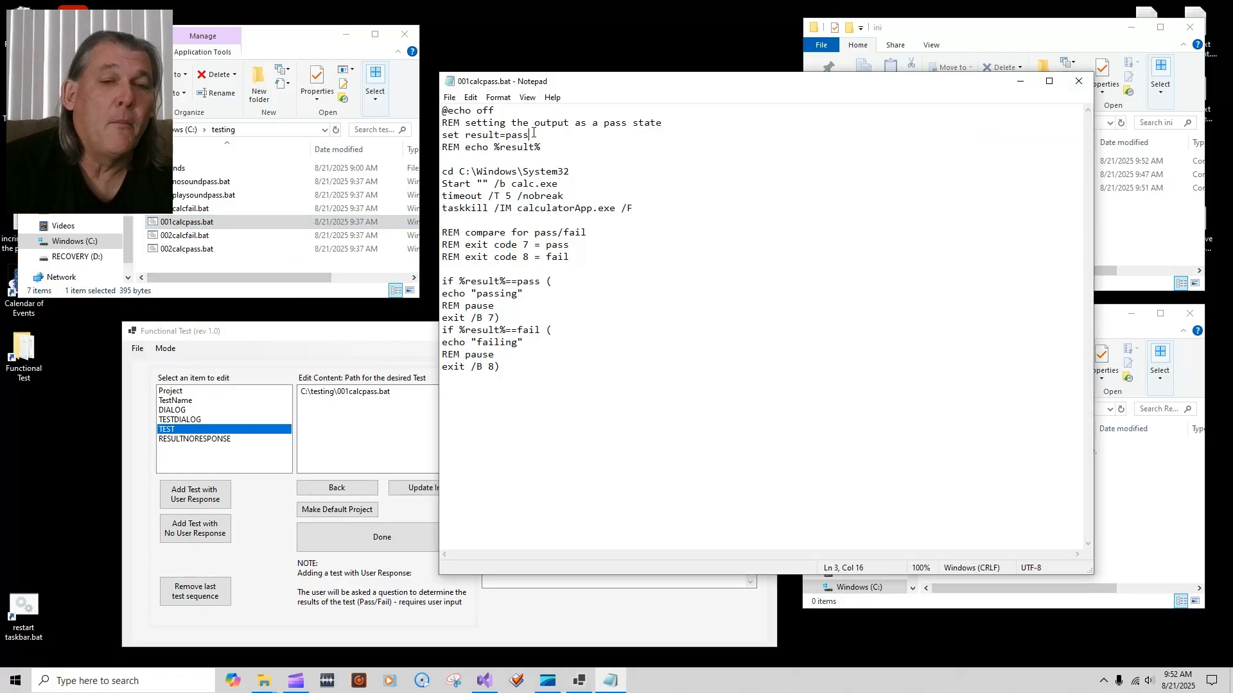
pyautogui.moveTo(533, 133); pyautogui.dragTo(508, 135)
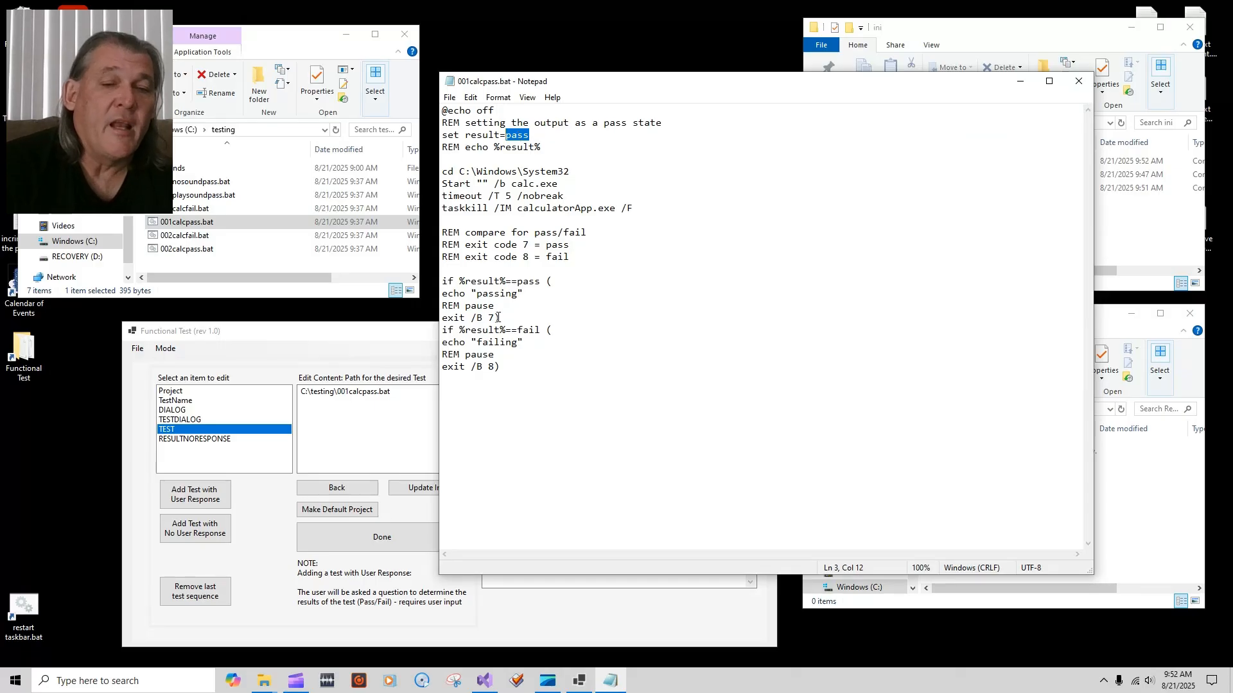
pyautogui.click(508, 384)
pyautogui.hotkey('shift', 'Left')
pyautogui.hotkey('shift', 'Left')
pyautogui.hotkey('shift', 'Left')
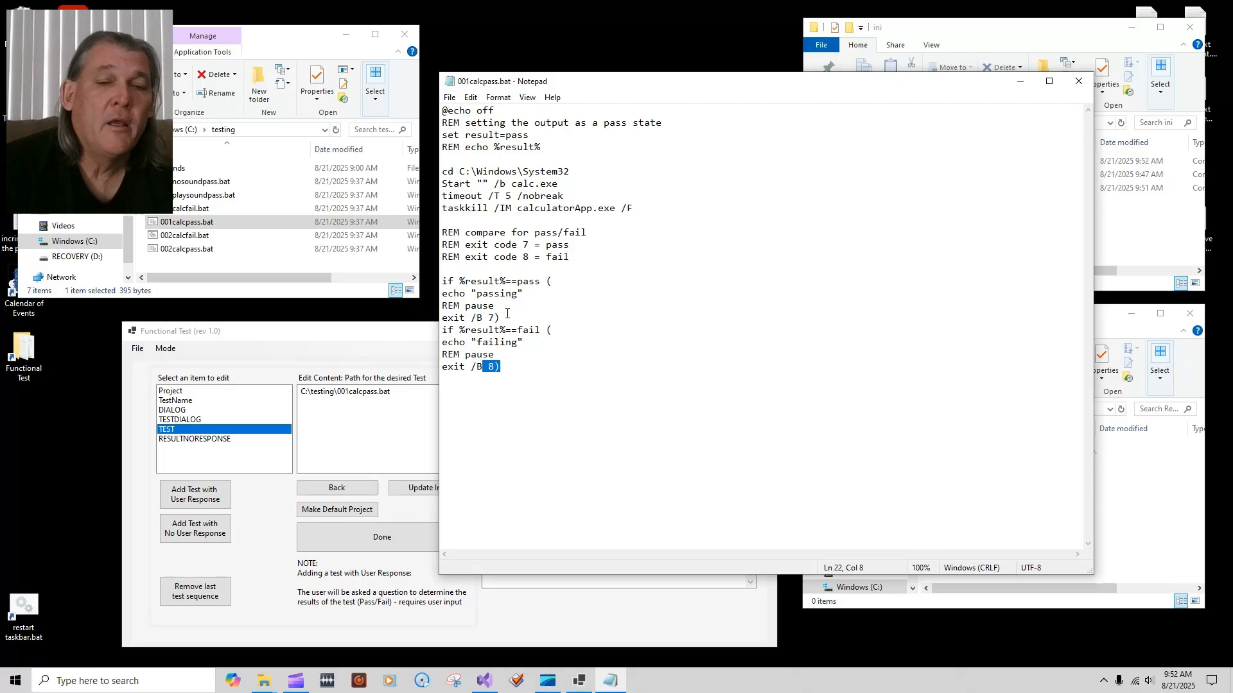
pyautogui.moveTo(502, 318); pyautogui.dragTo(490, 318)
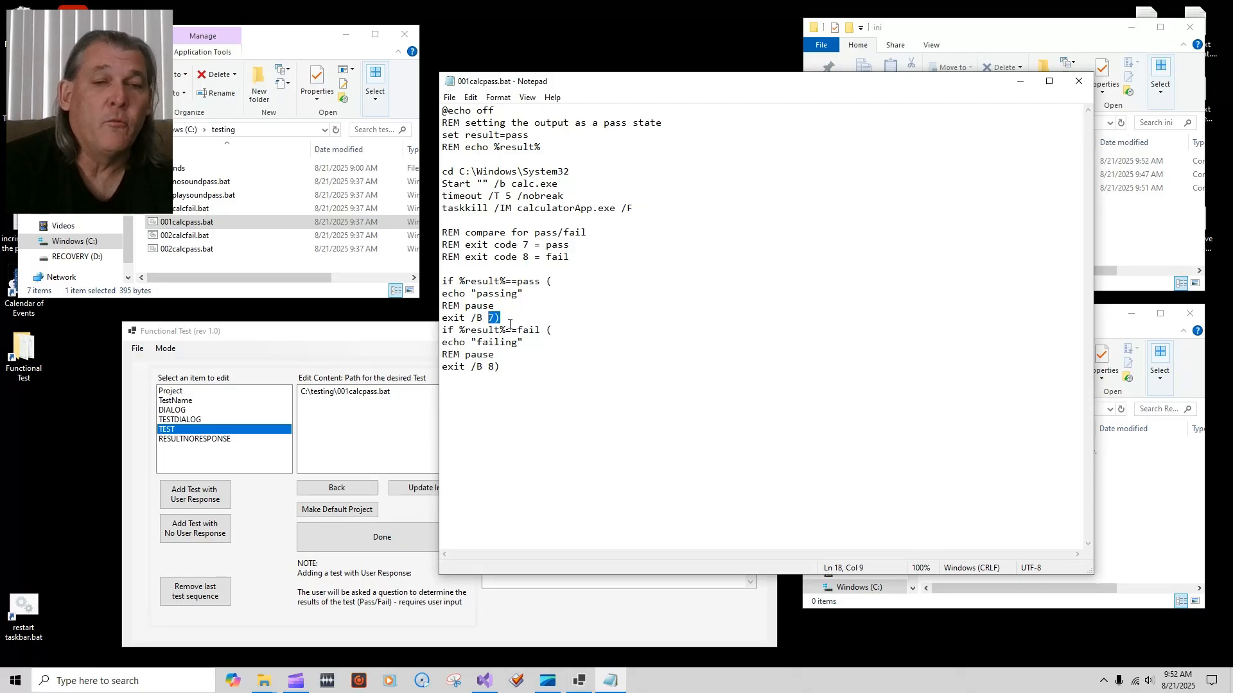
pyautogui.click(575, 343)
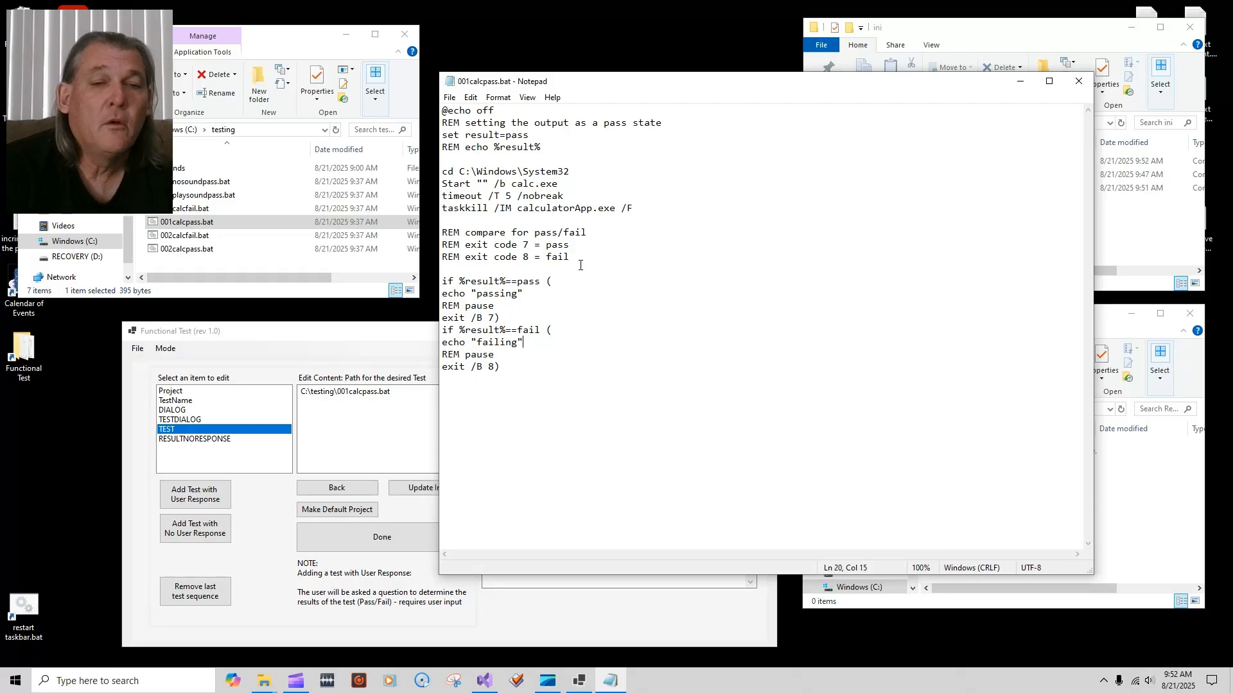
pyautogui.moveTo(740, 81); pyautogui.dragTo(605, 90)
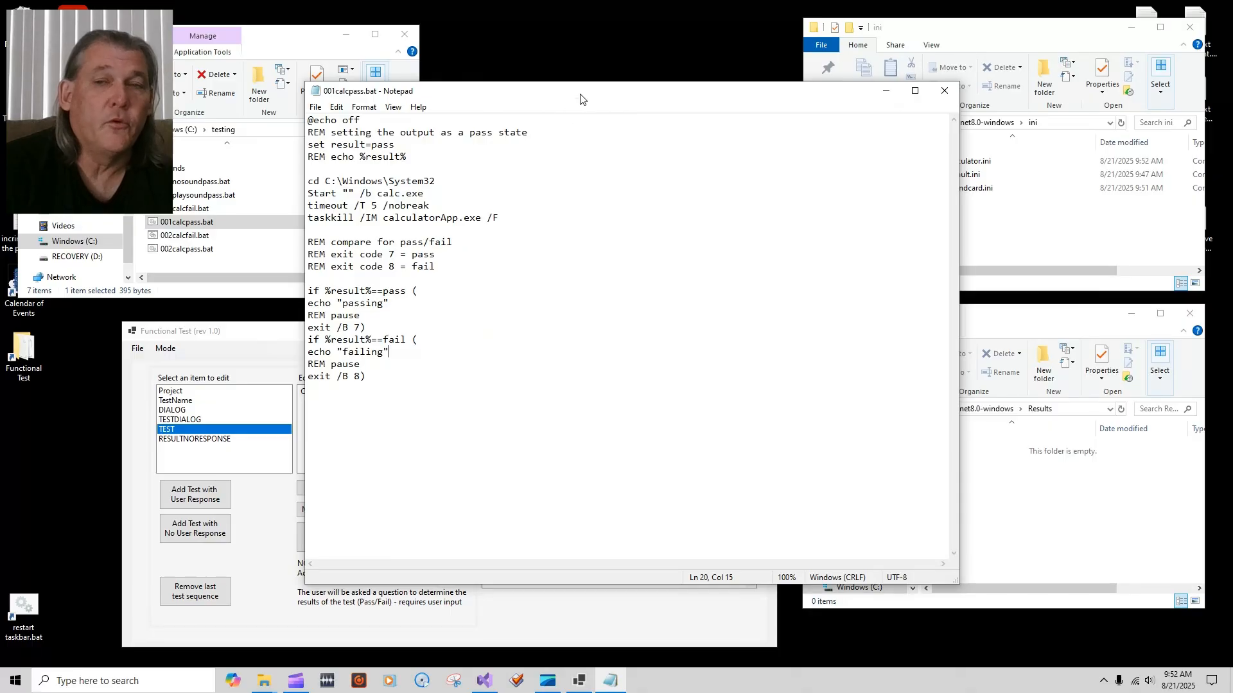
pyautogui.click(945, 94)
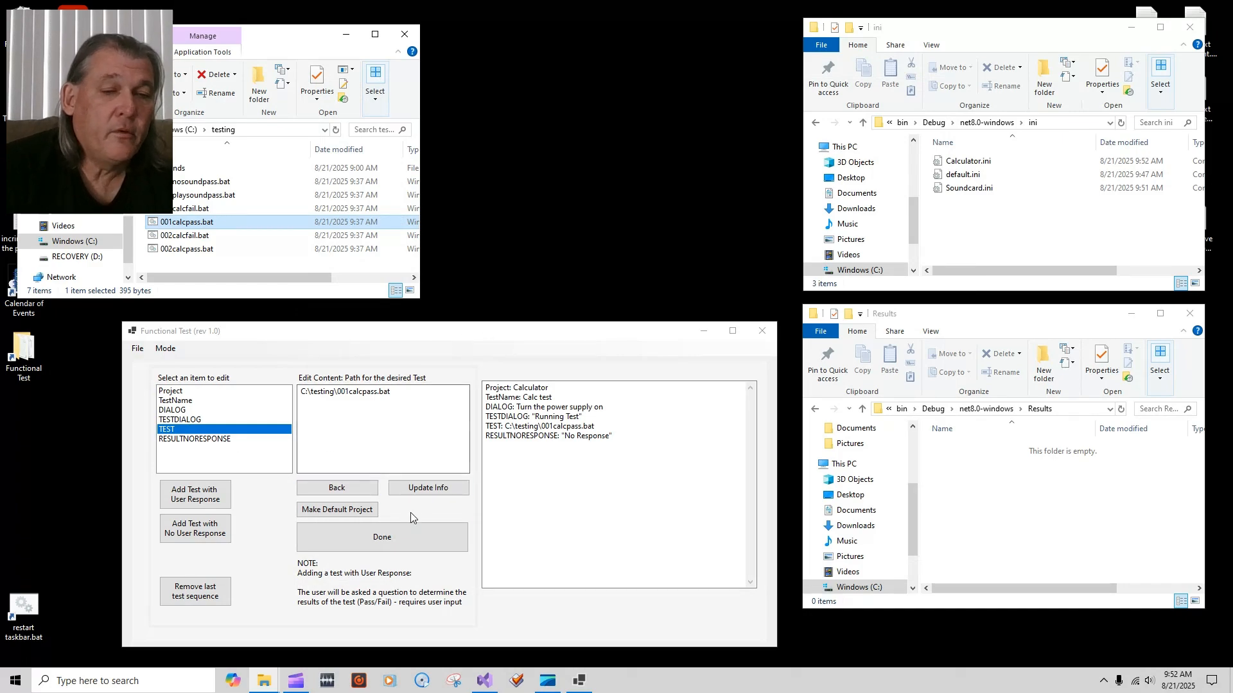
# Step: Save the Calculator test info and finish, then view Calculator.ini and Soundcard.ini in Notepad
pyautogui.click(416, 488)
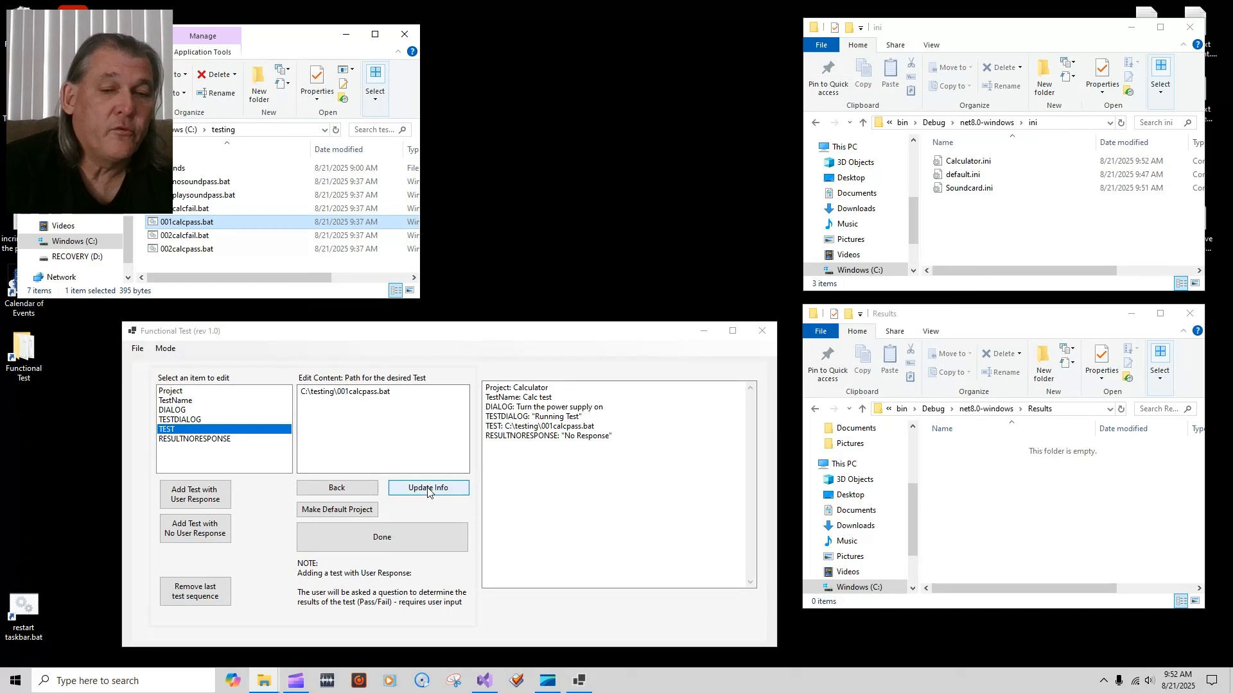
pyautogui.click(387, 543)
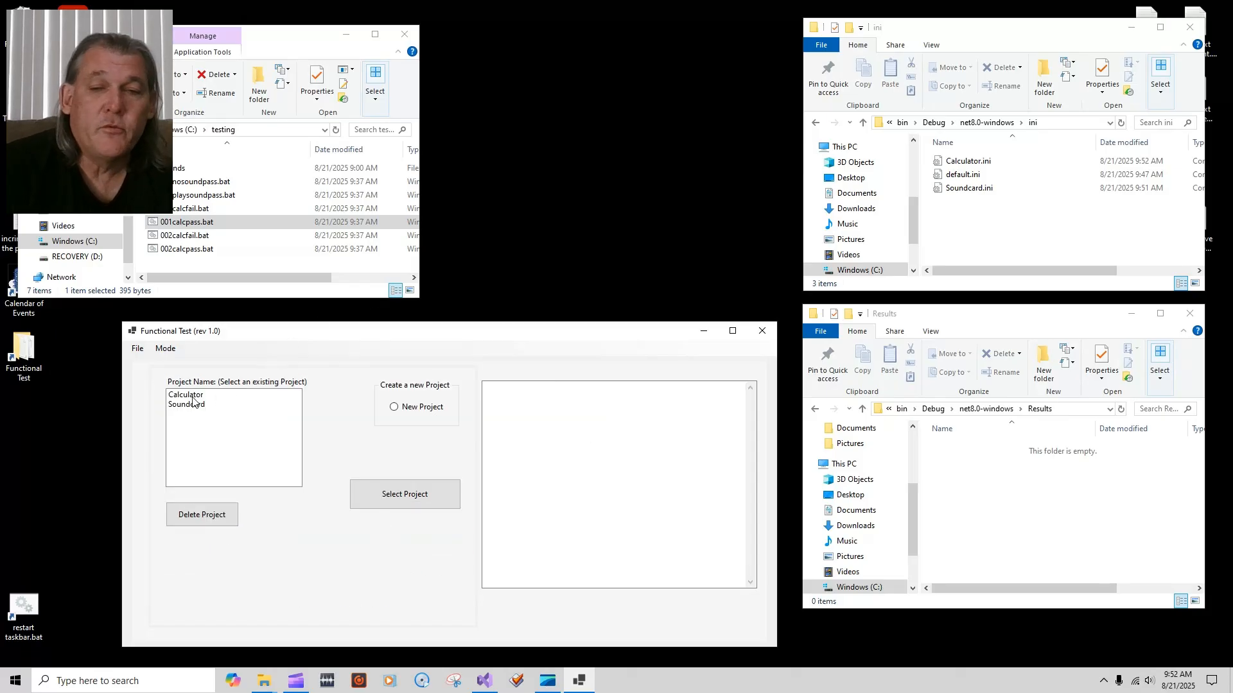
pyautogui.doubleClick(974, 163)
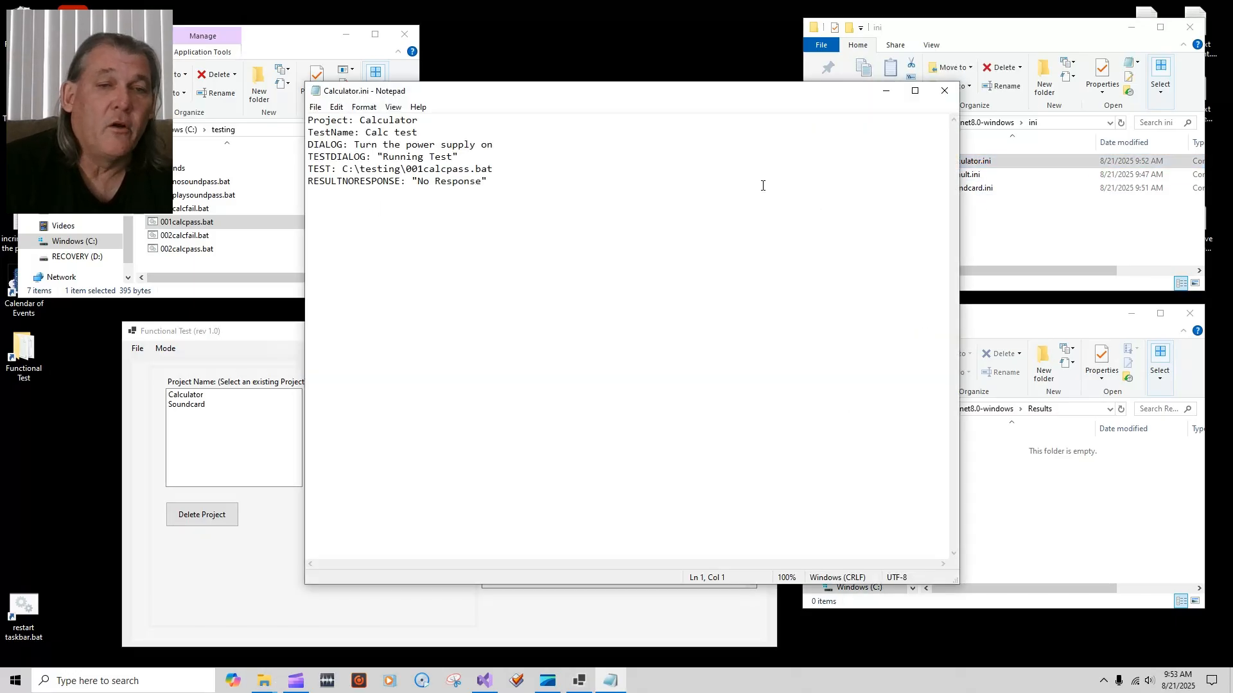
pyautogui.click(944, 91)
pyautogui.click(967, 188)
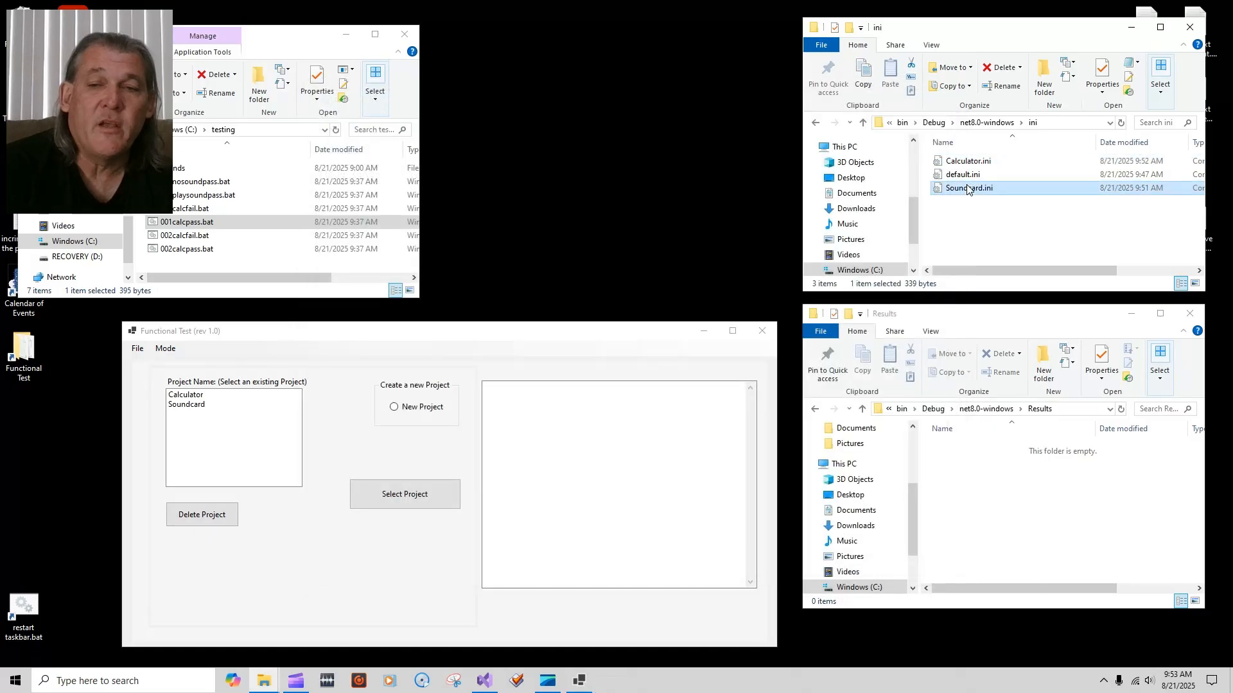
pyautogui.doubleClick(967, 188)
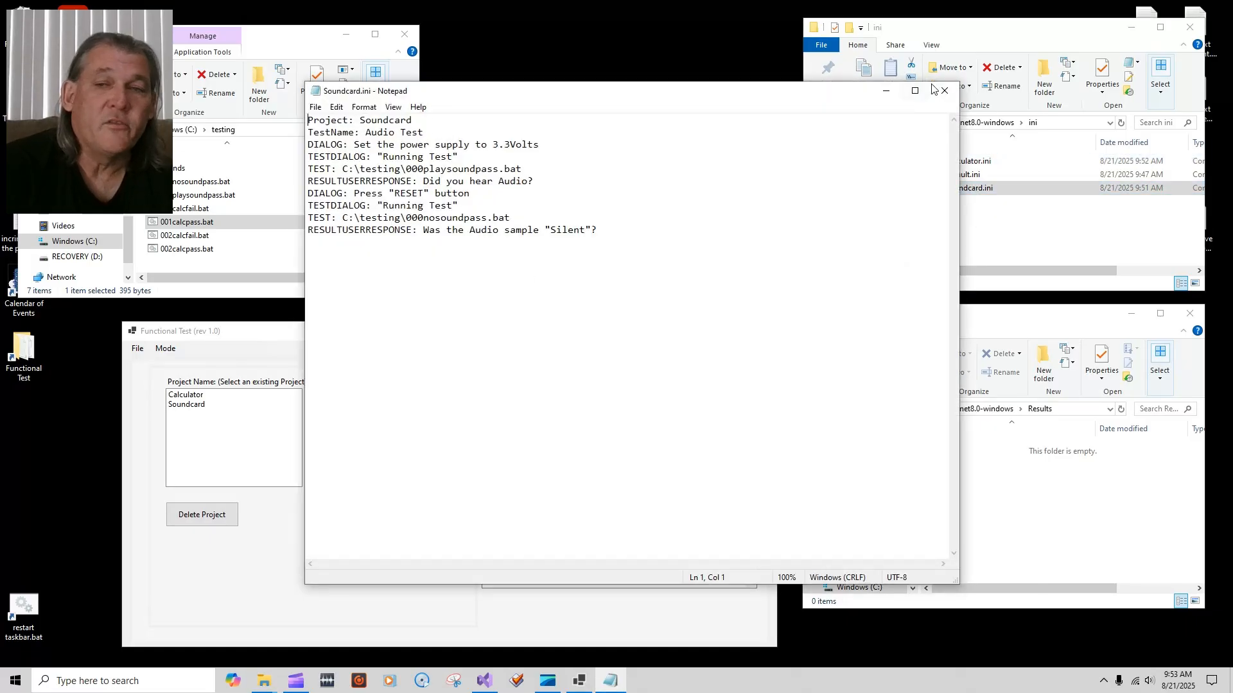
pyautogui.click(944, 90)
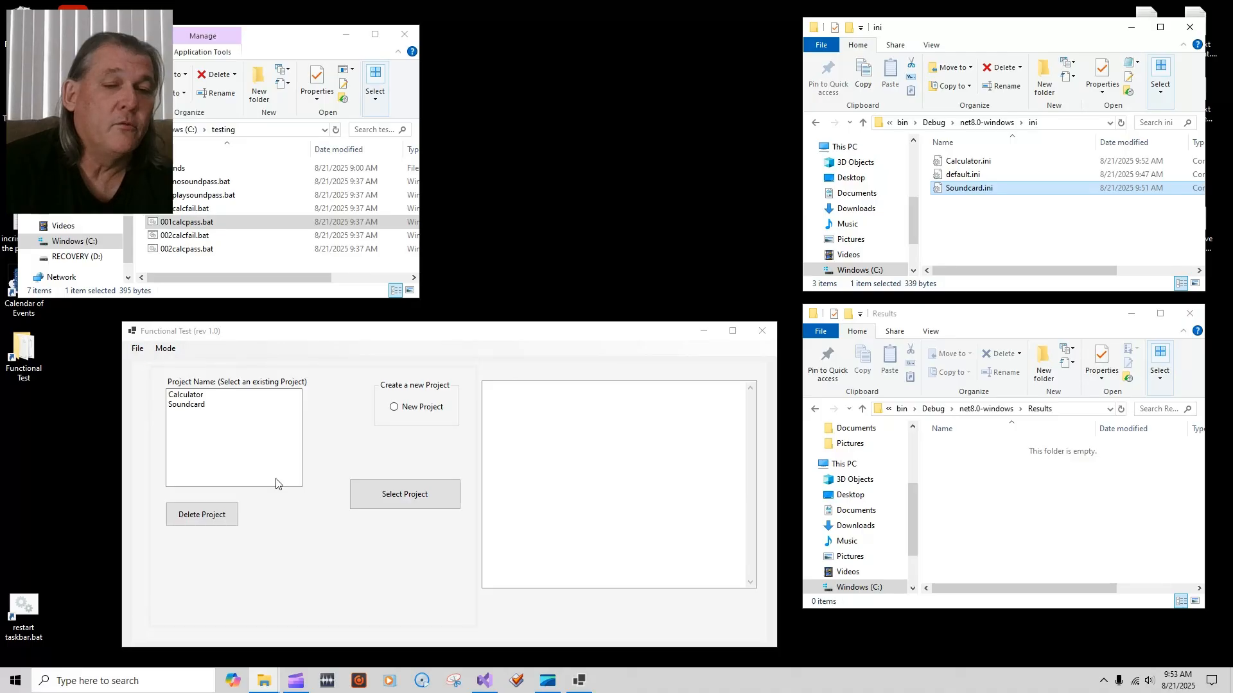
pyautogui.click(137, 350)
# Step: Set Calculator as the default project and switch to Functional Test (default project) mode
pyautogui.click(137, 349)
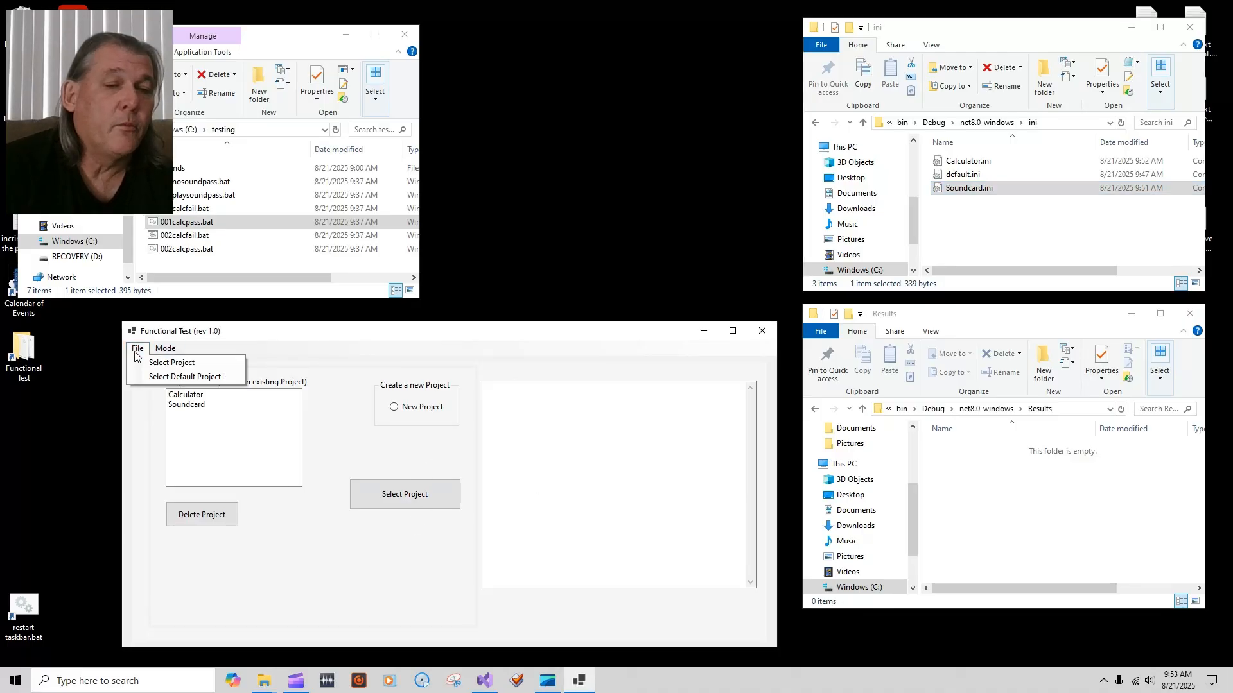
pyautogui.click(181, 378)
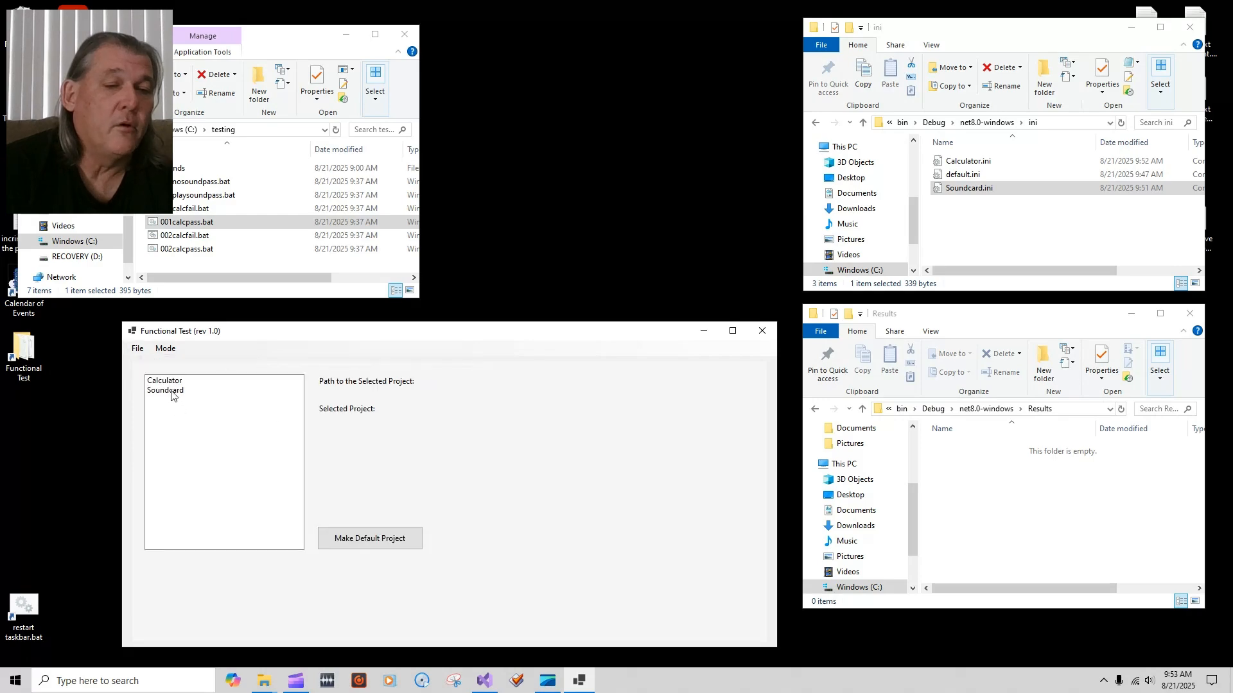
pyautogui.click(171, 392)
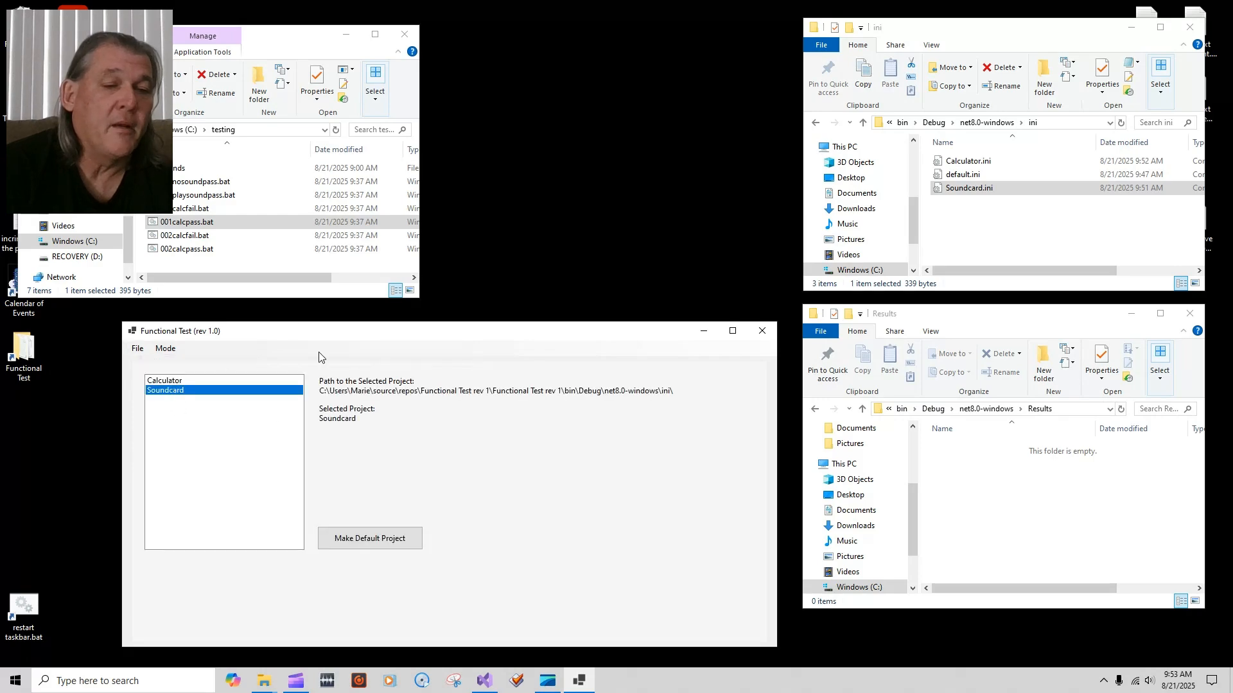
pyautogui.click(180, 380)
pyautogui.click(384, 546)
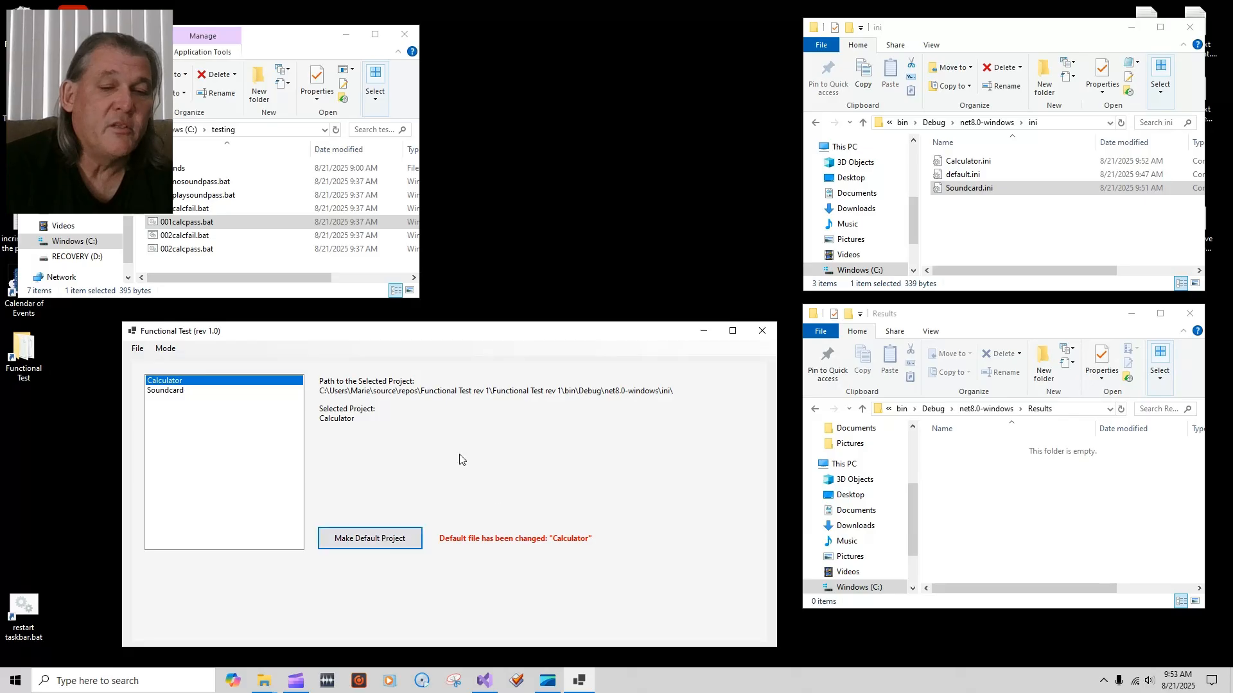
pyautogui.click(165, 350)
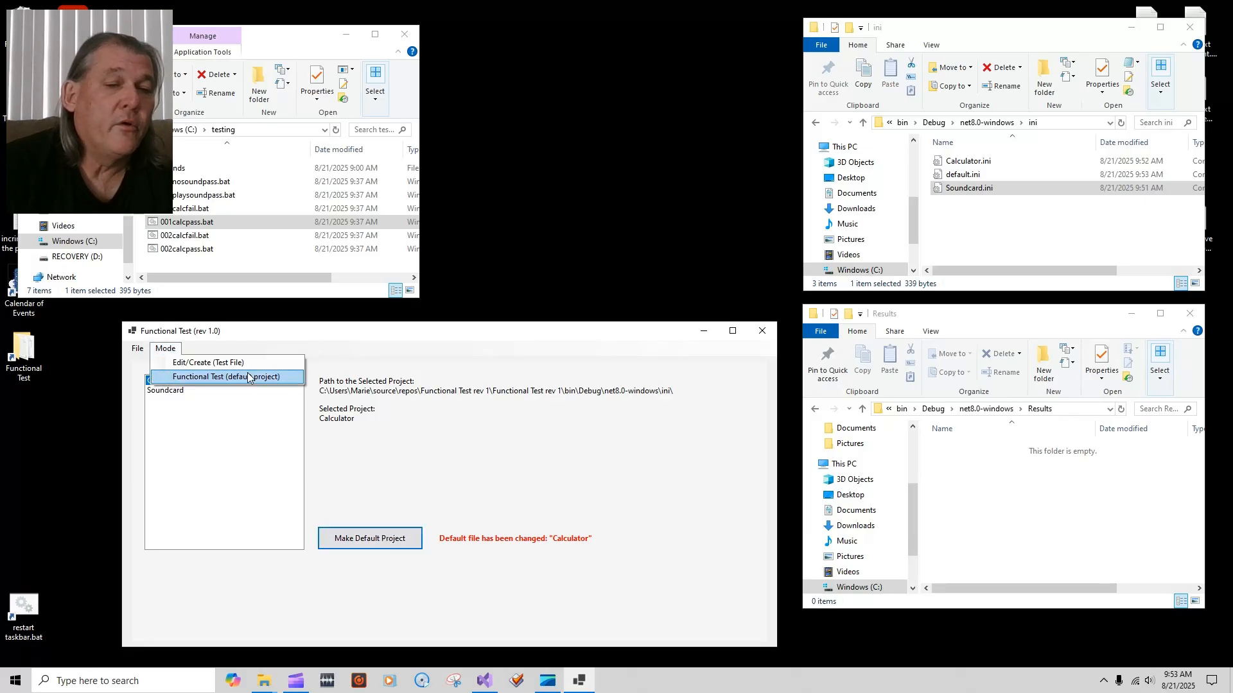
pyautogui.click(246, 381)
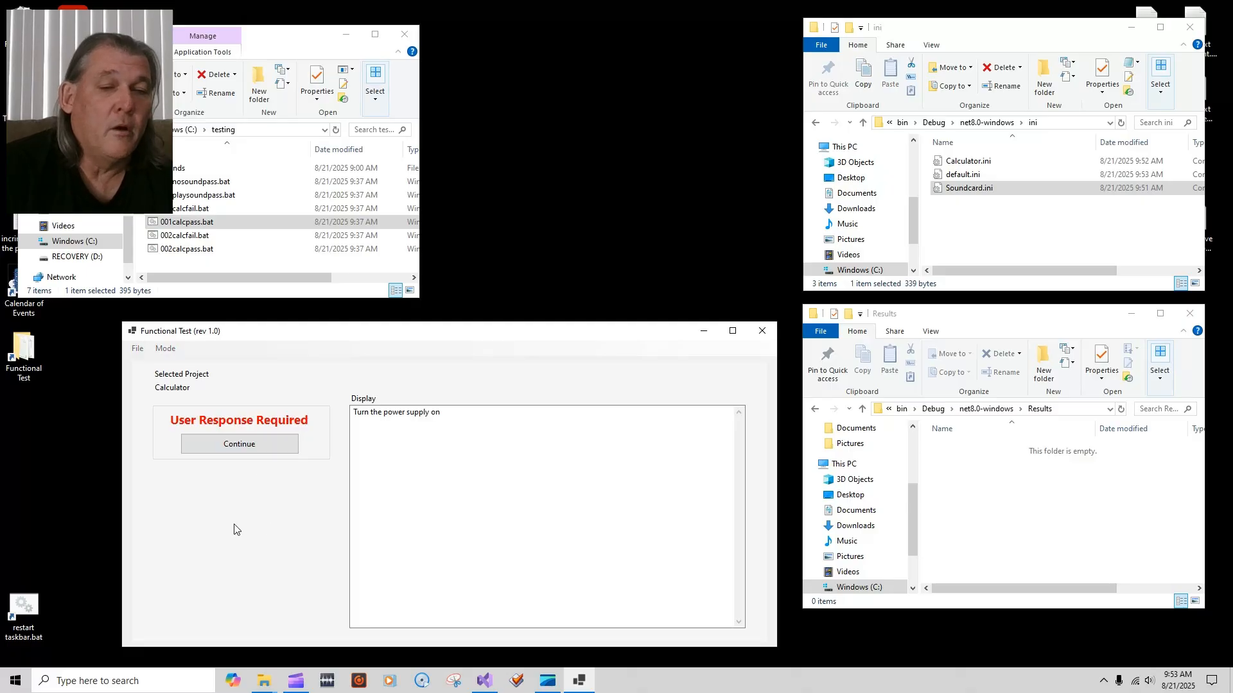
# Step: Run the Calculator test three times, each reporting PASS for 001calcpass.bat
pyautogui.click(258, 452)
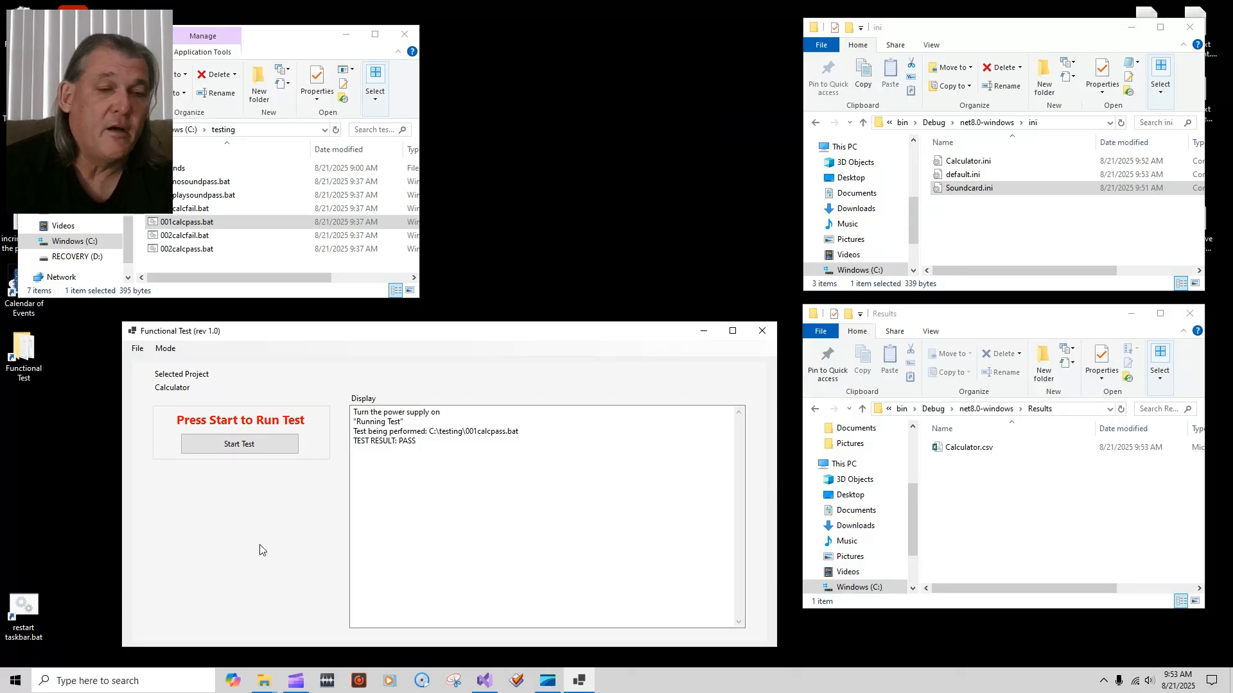
pyautogui.click(243, 446)
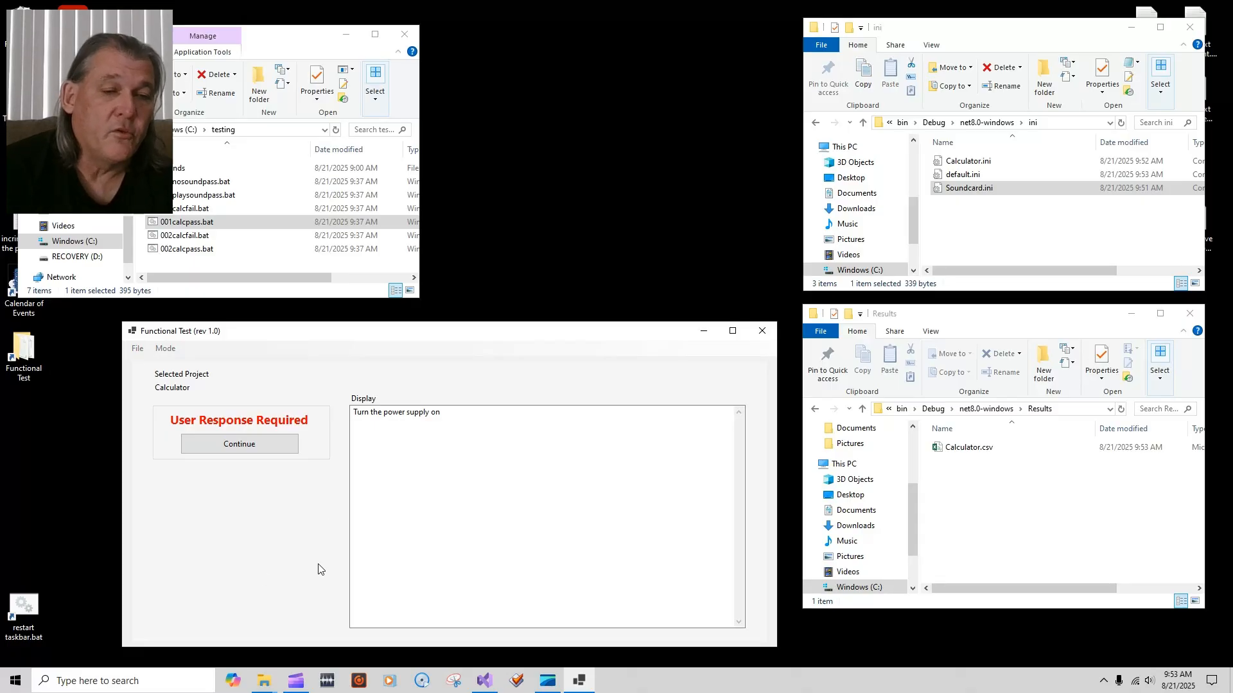
pyautogui.click(244, 444)
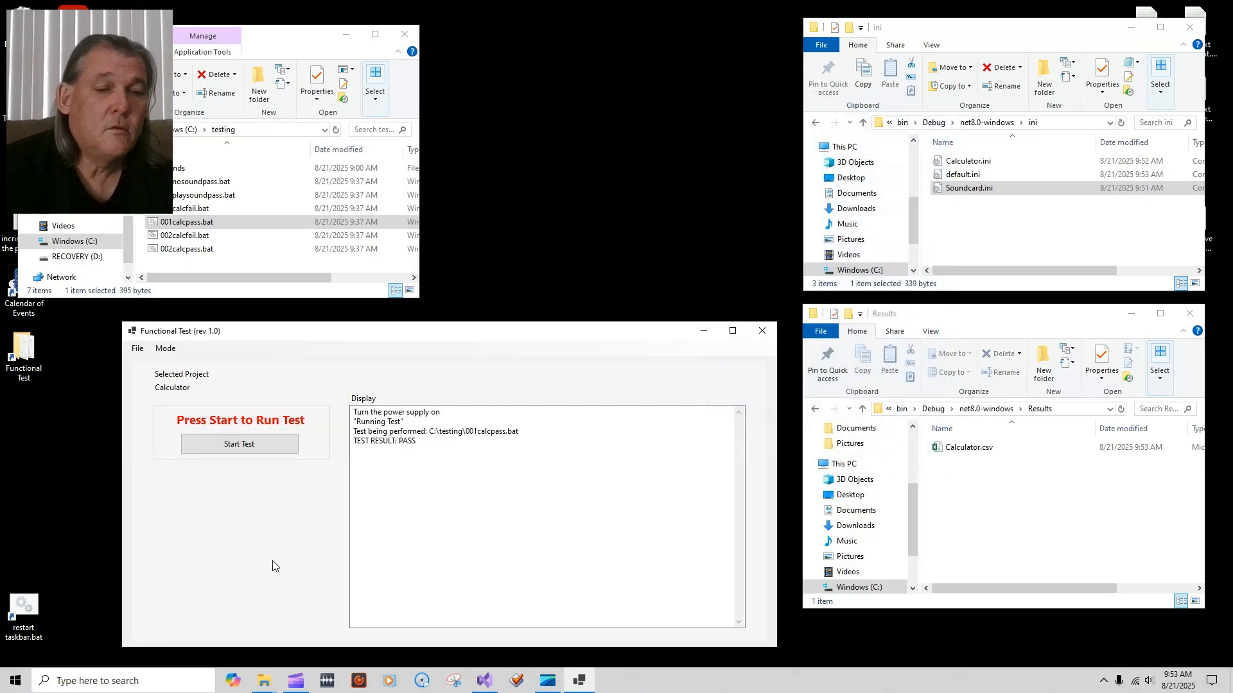
pyautogui.click(256, 441)
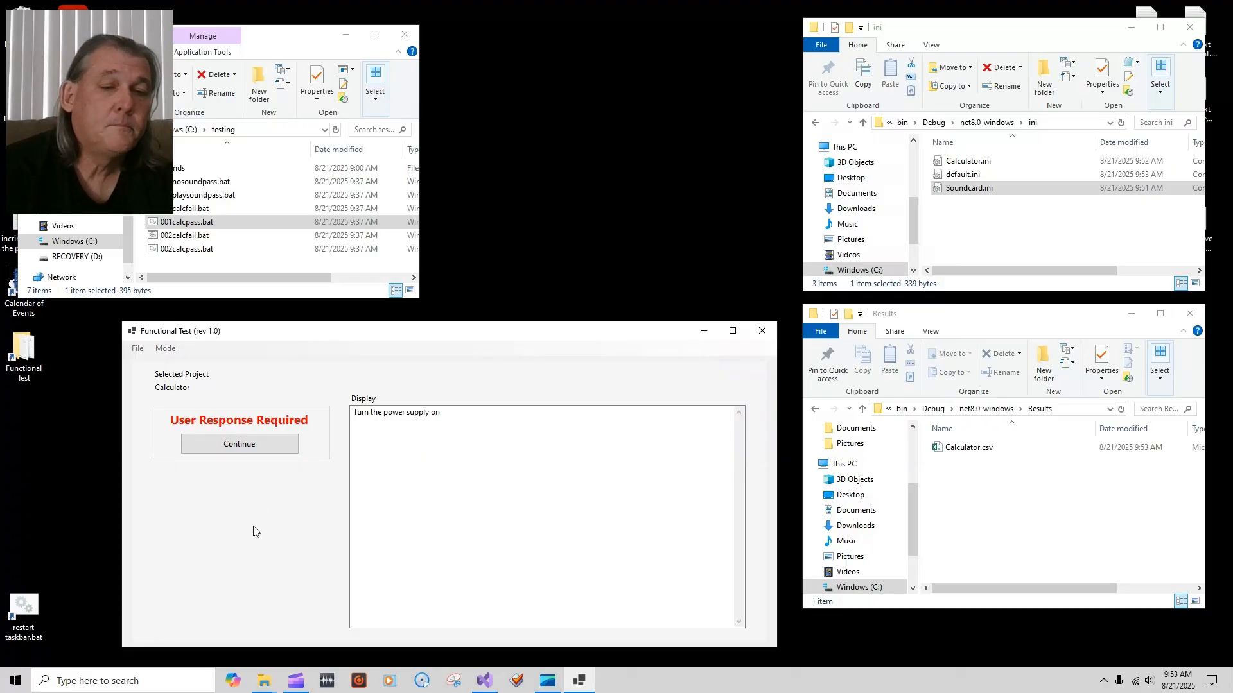
pyautogui.click(256, 452)
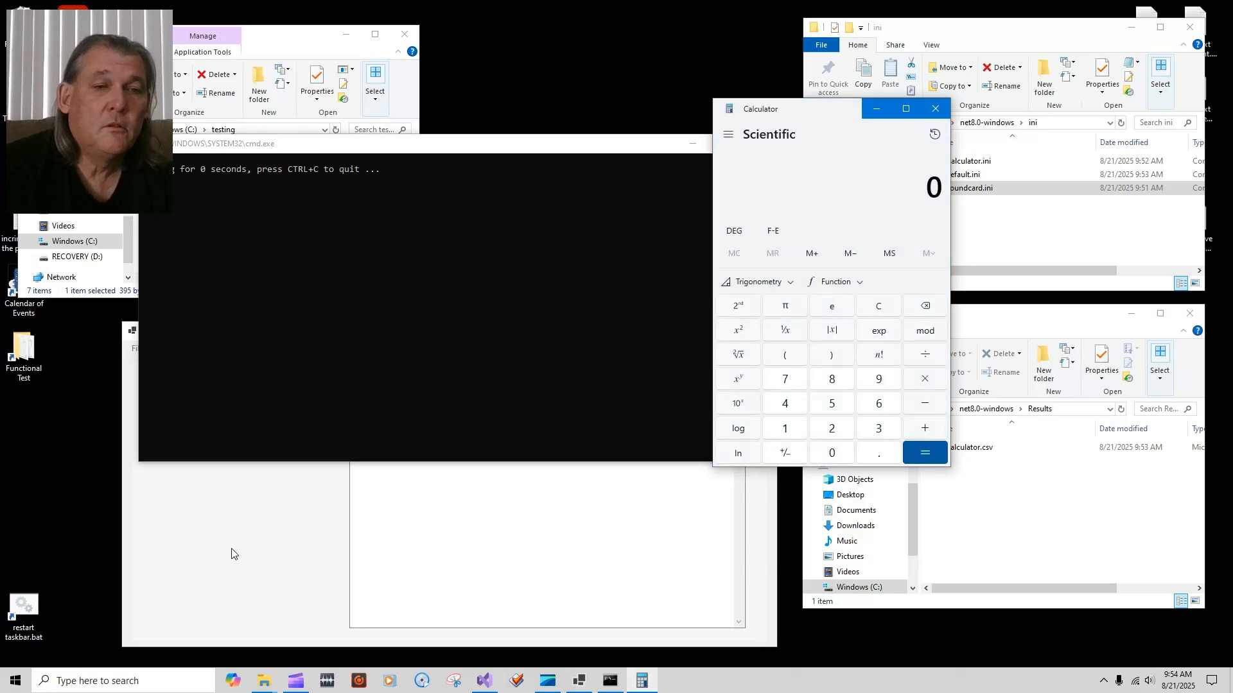
# Step: Open Calculator.csv in Excel and widen columns A and E to show dates and test paths
pyautogui.doubleClick(973, 449)
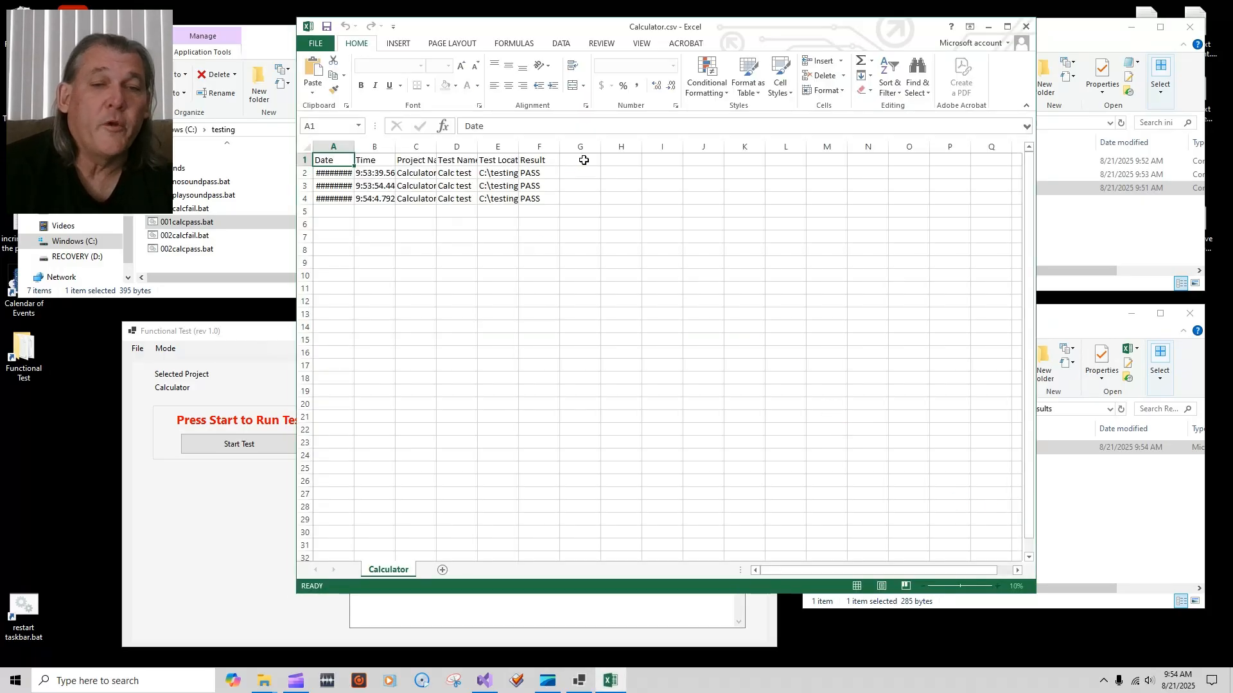
pyautogui.moveTo(575, 162); pyautogui.dragTo(695, 148)
pyautogui.click(553, 275)
pyautogui.click(868, 339)
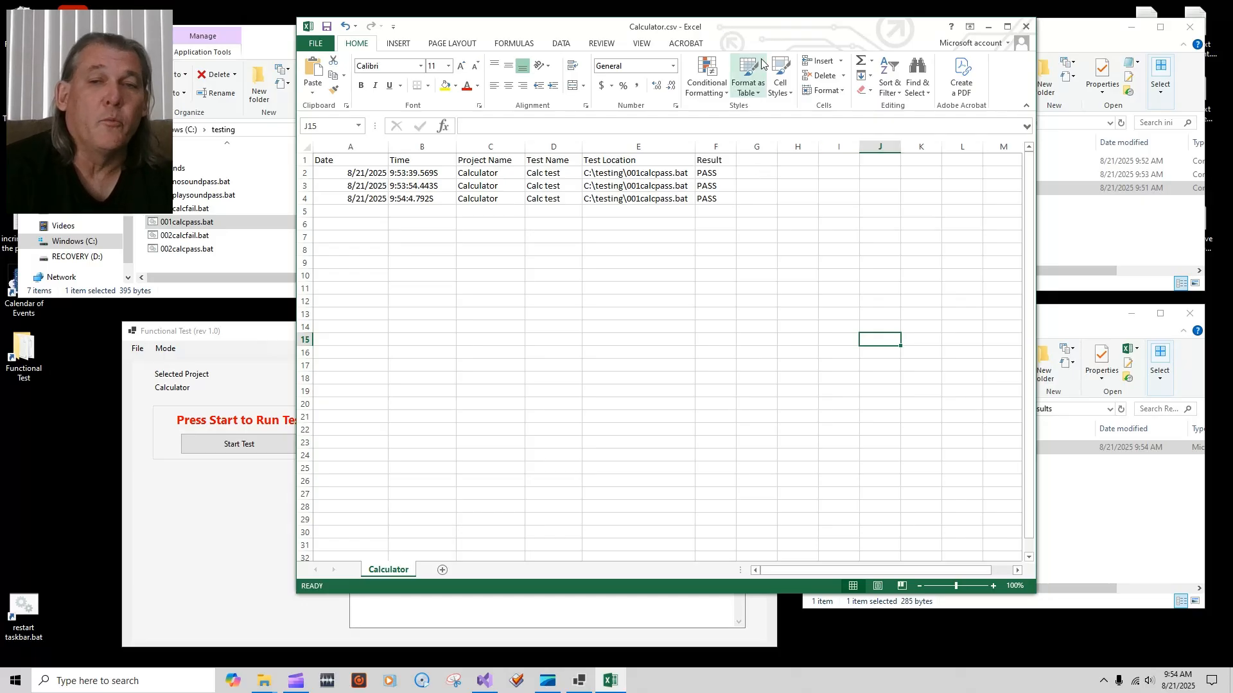
pyautogui.moveTo(759, 32); pyautogui.dragTo(732, 43)
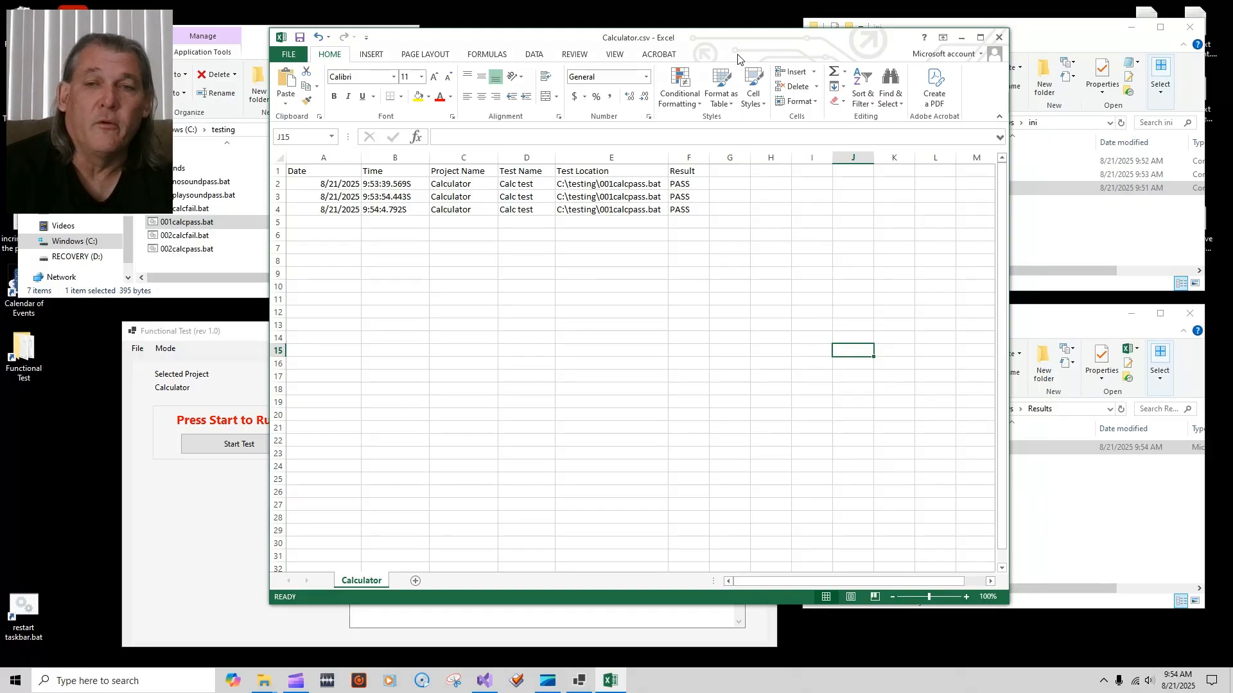
pyautogui.moveTo(734, 43); pyautogui.dragTo(705, 38)
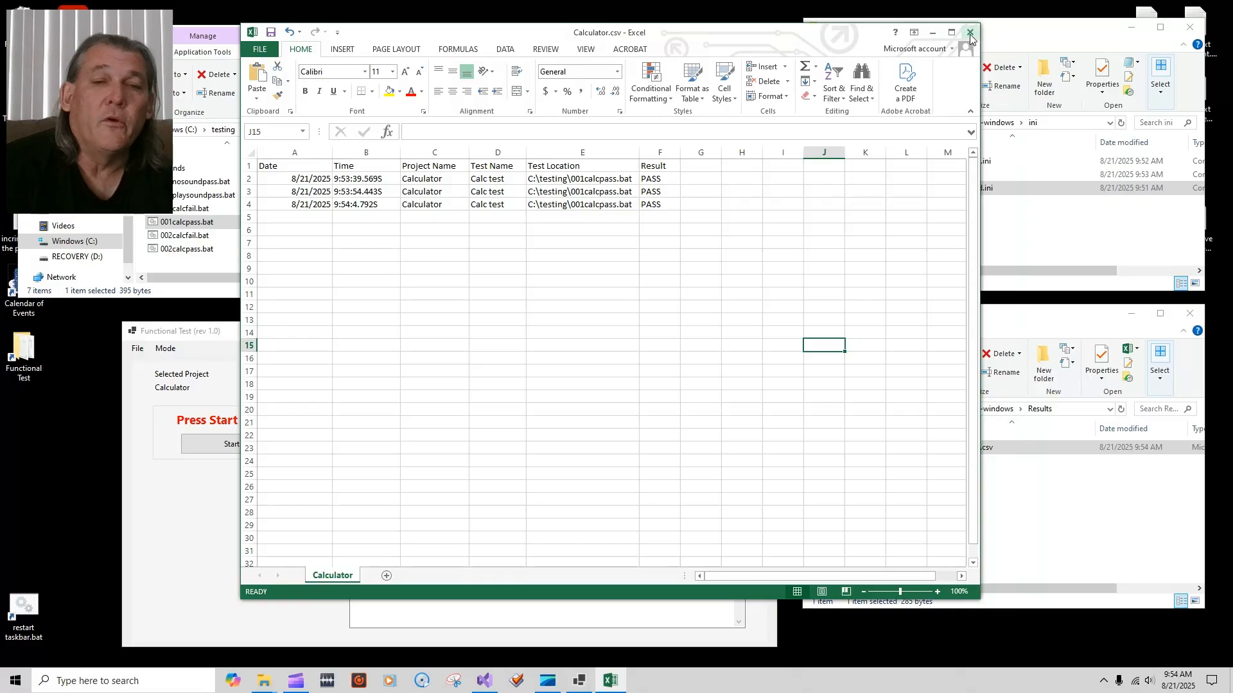
# Step: Check the three run times in B2–B4, then close the workbook without saving
pyautogui.click(383, 180)
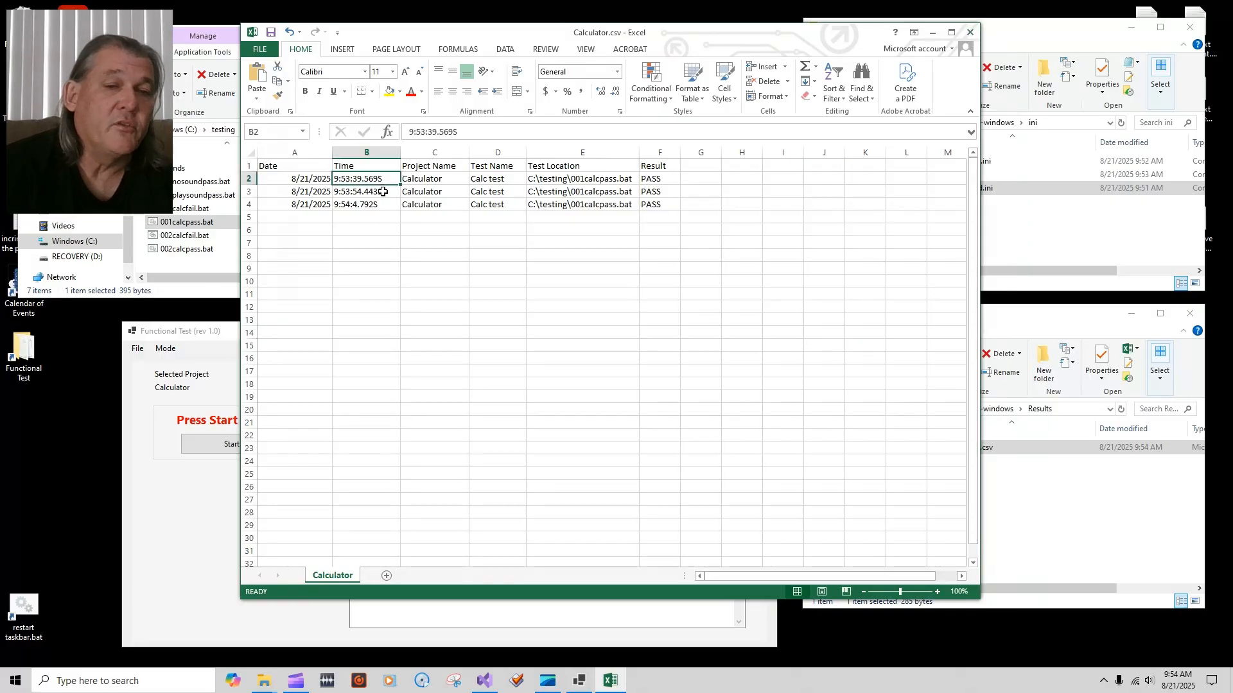
pyautogui.click(382, 193)
pyautogui.click(382, 206)
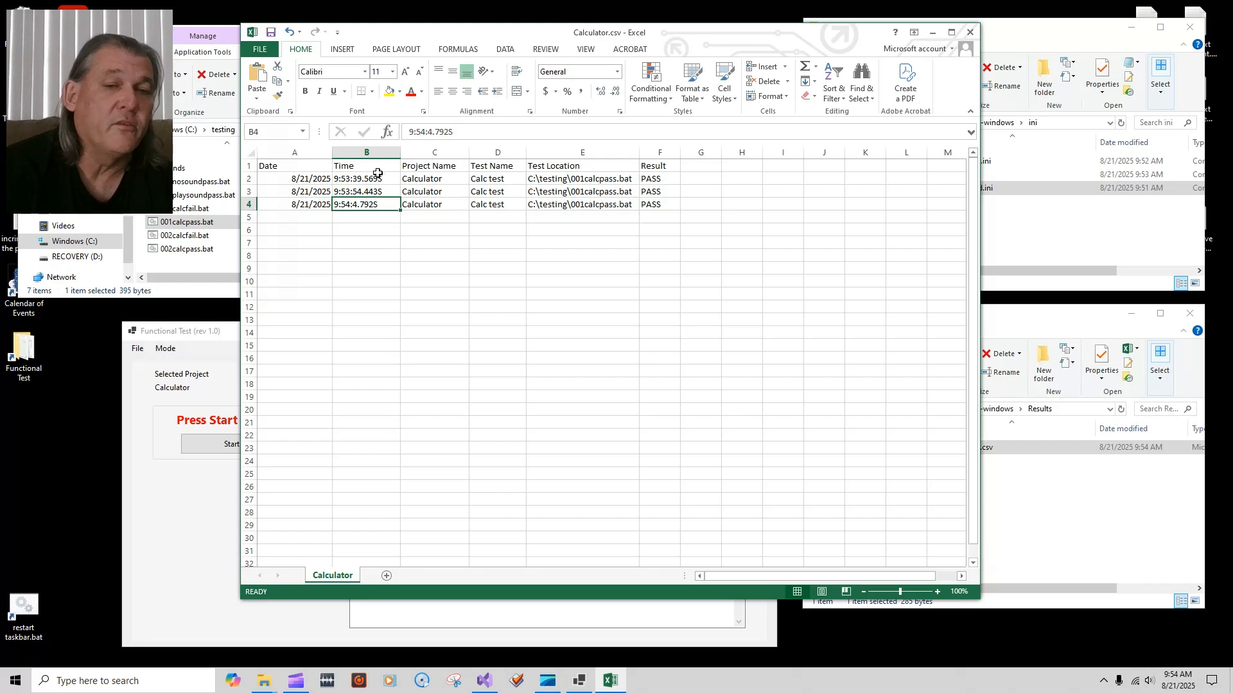
pyautogui.click(971, 33)
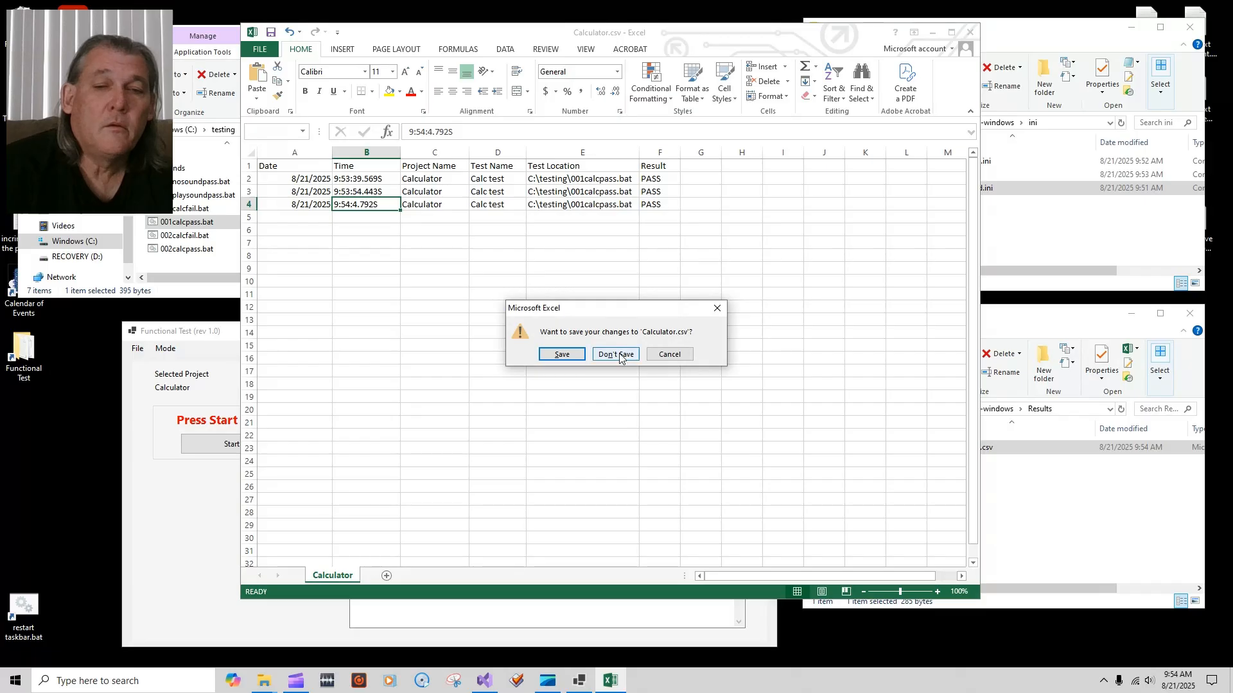
pyautogui.click(618, 355)
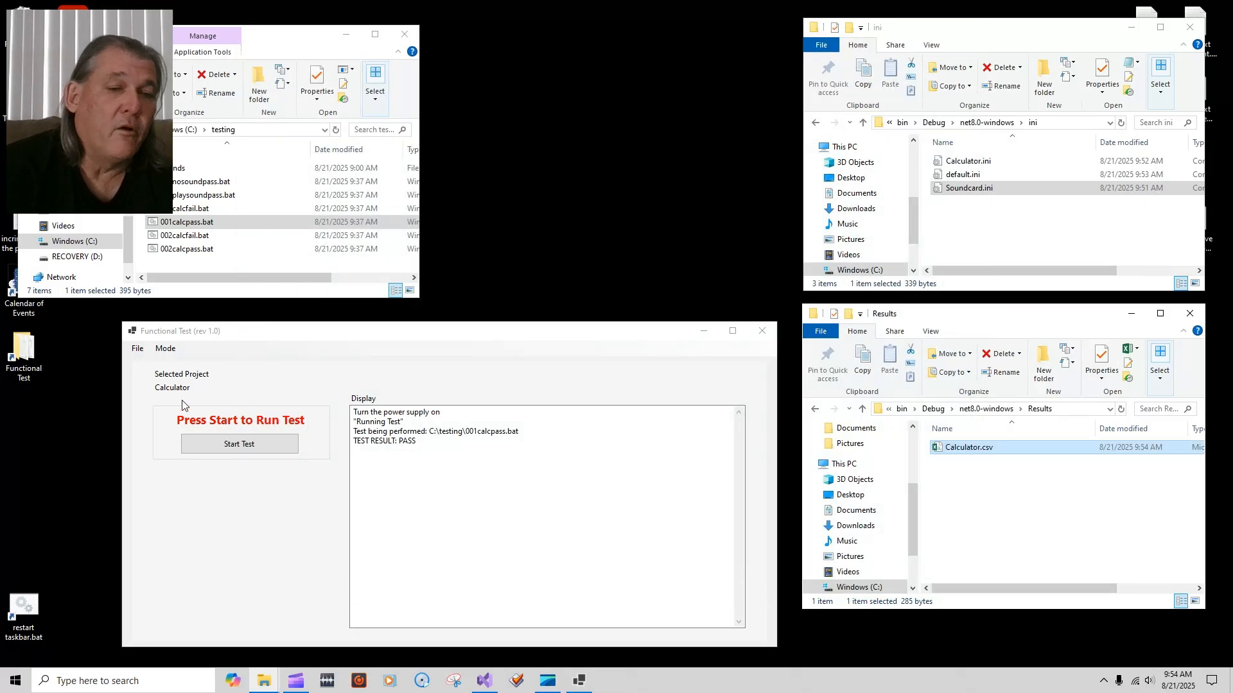
# Step: Switch the active project to Soundcard via File > Select Project
pyautogui.click(135, 348)
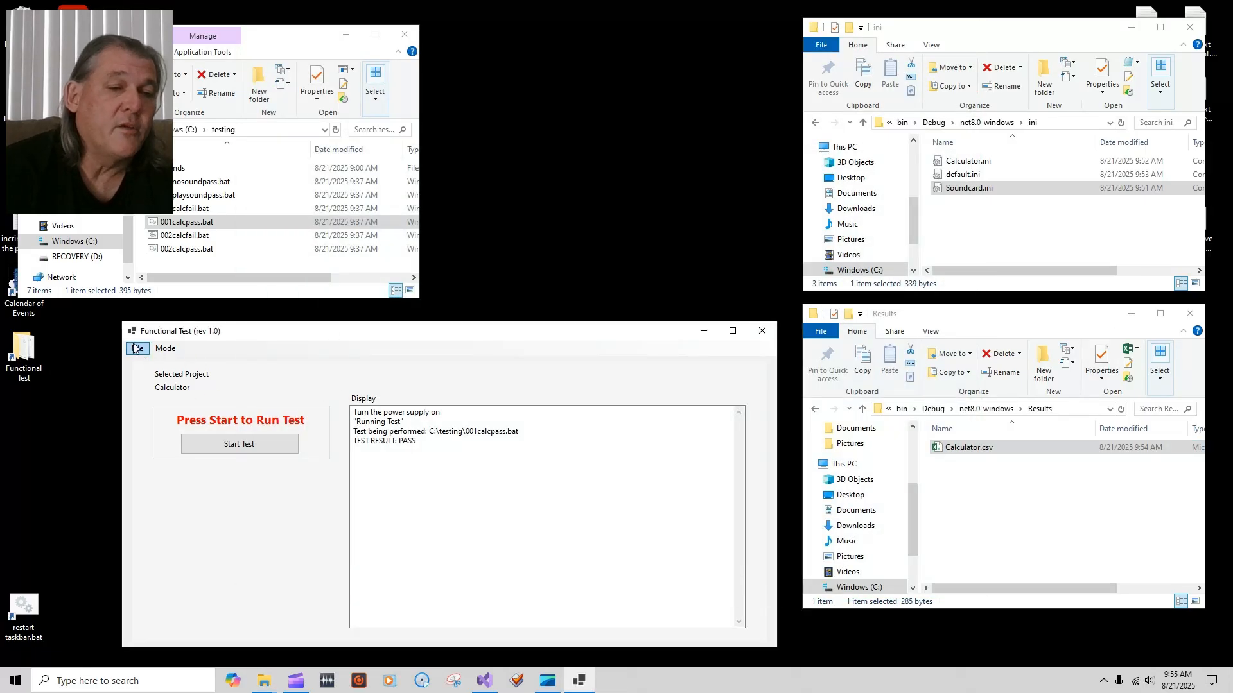
pyautogui.click(135, 348)
pyautogui.click(180, 362)
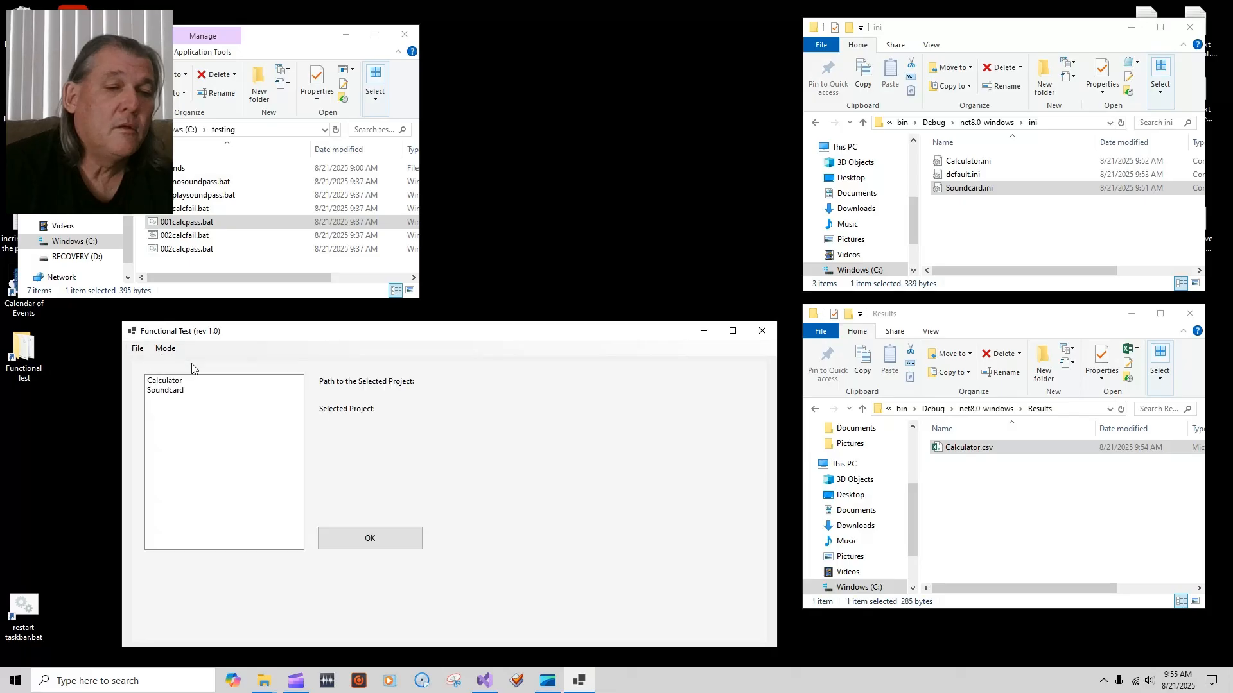
pyautogui.click(174, 391)
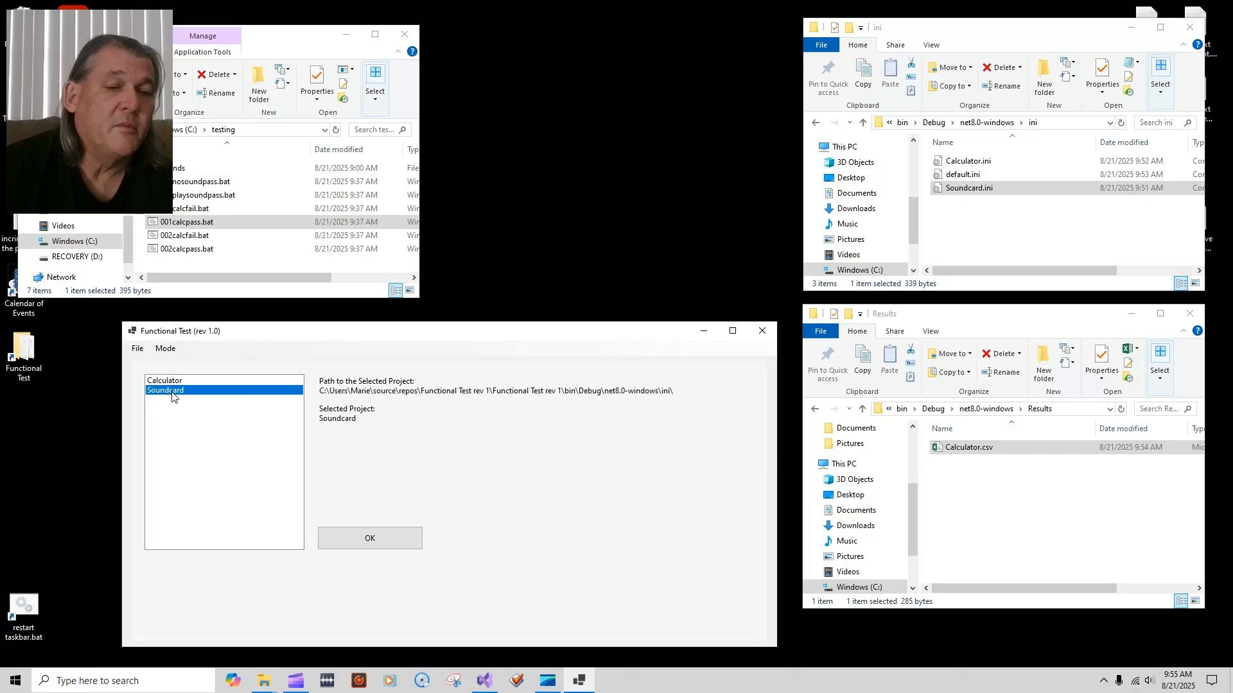
pyautogui.click(384, 544)
# Step: Run the first Soundcard test, confirming the audio was heard and the sample was silent
pyautogui.click(241, 449)
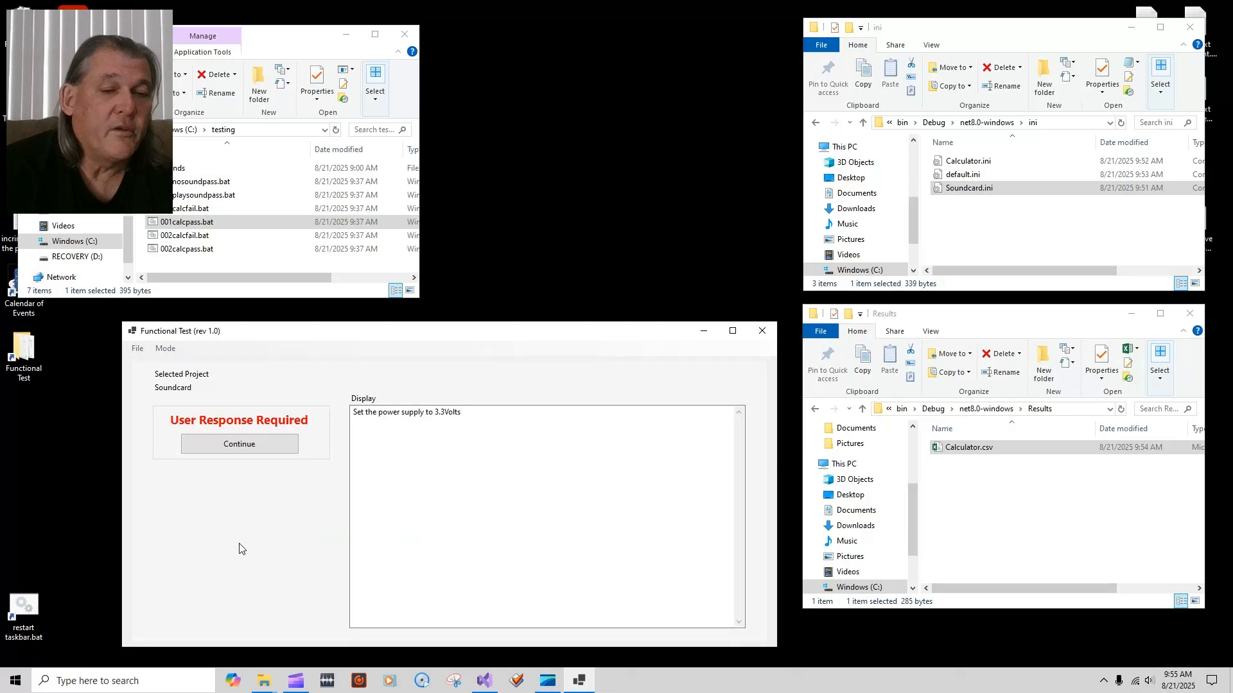
pyautogui.click(244, 445)
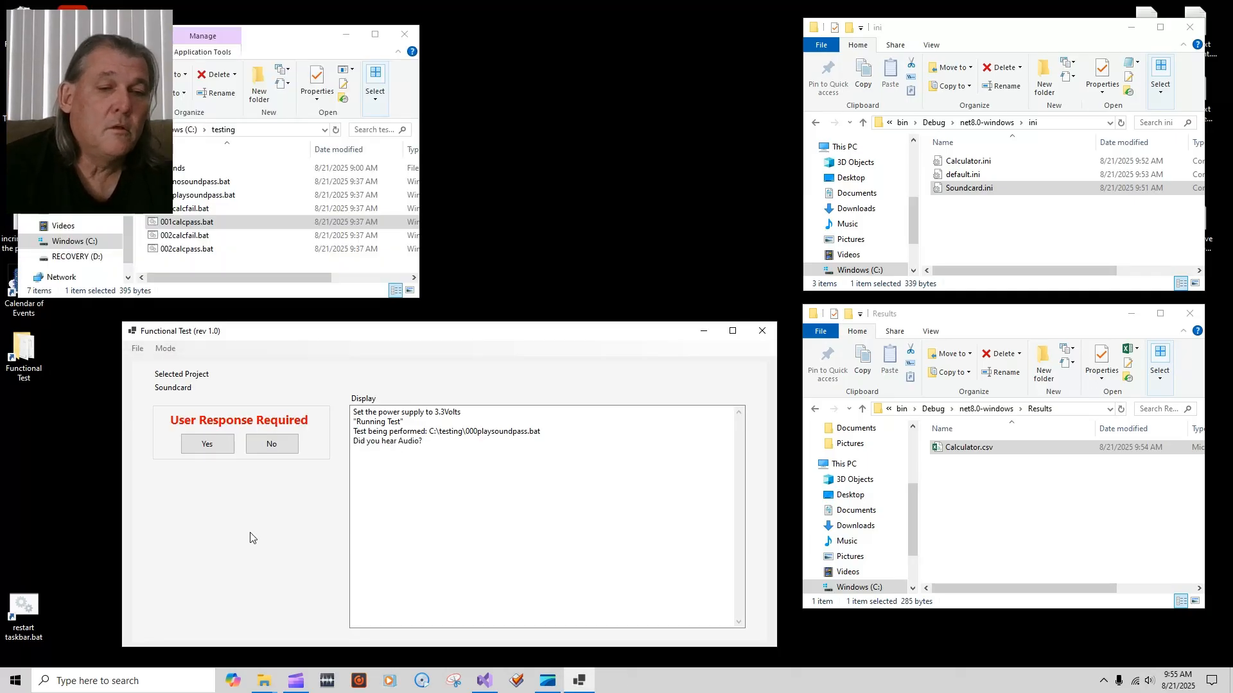
pyautogui.click(207, 443)
pyautogui.click(247, 448)
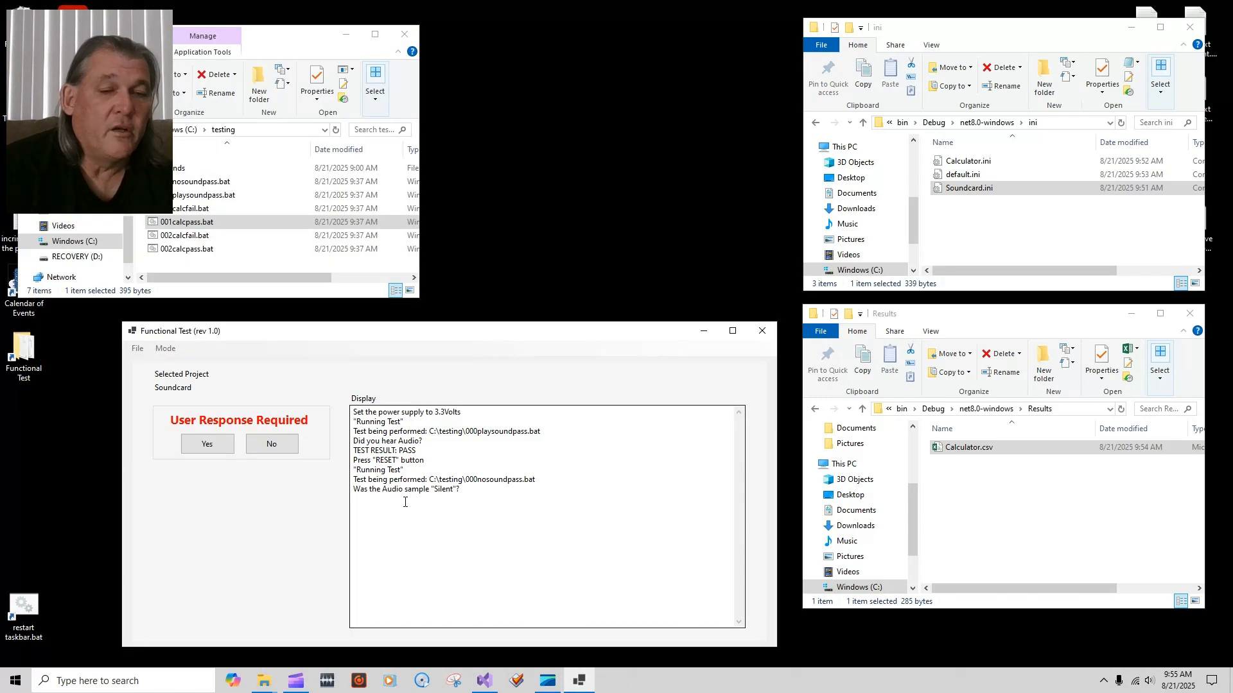
pyautogui.click(212, 448)
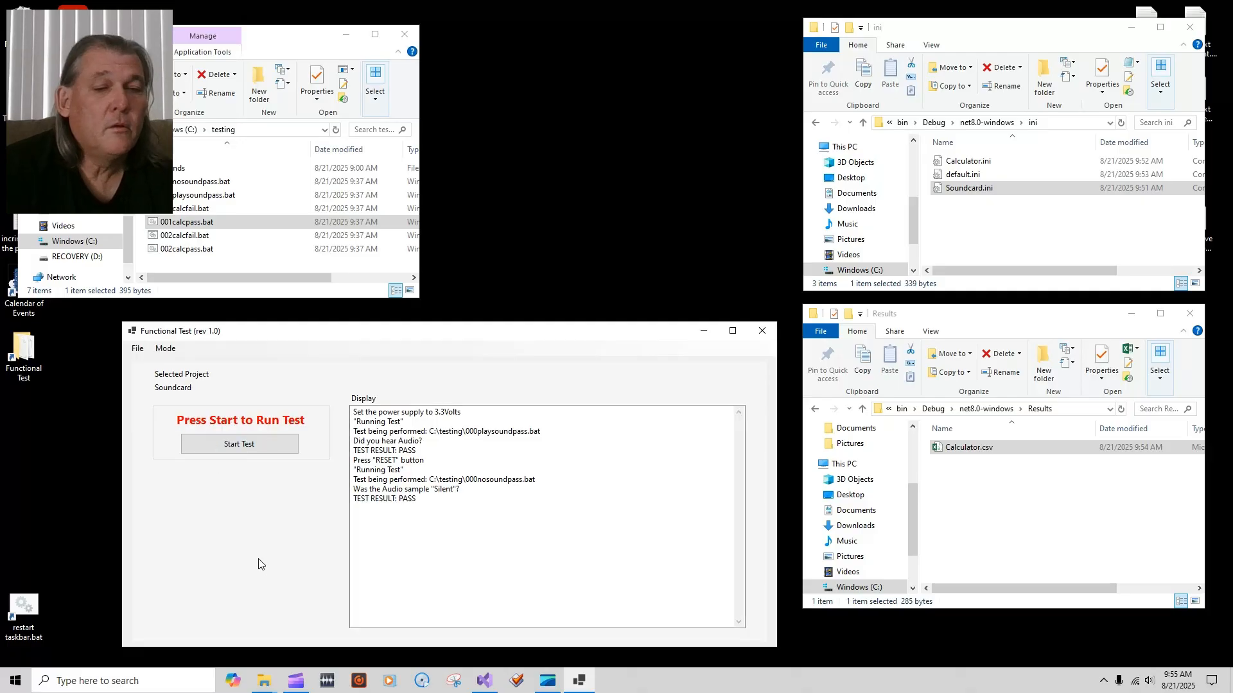
# Step: Run a second Soundcard test, failing the silence check, and open Soundcard.csv
pyautogui.click(255, 447)
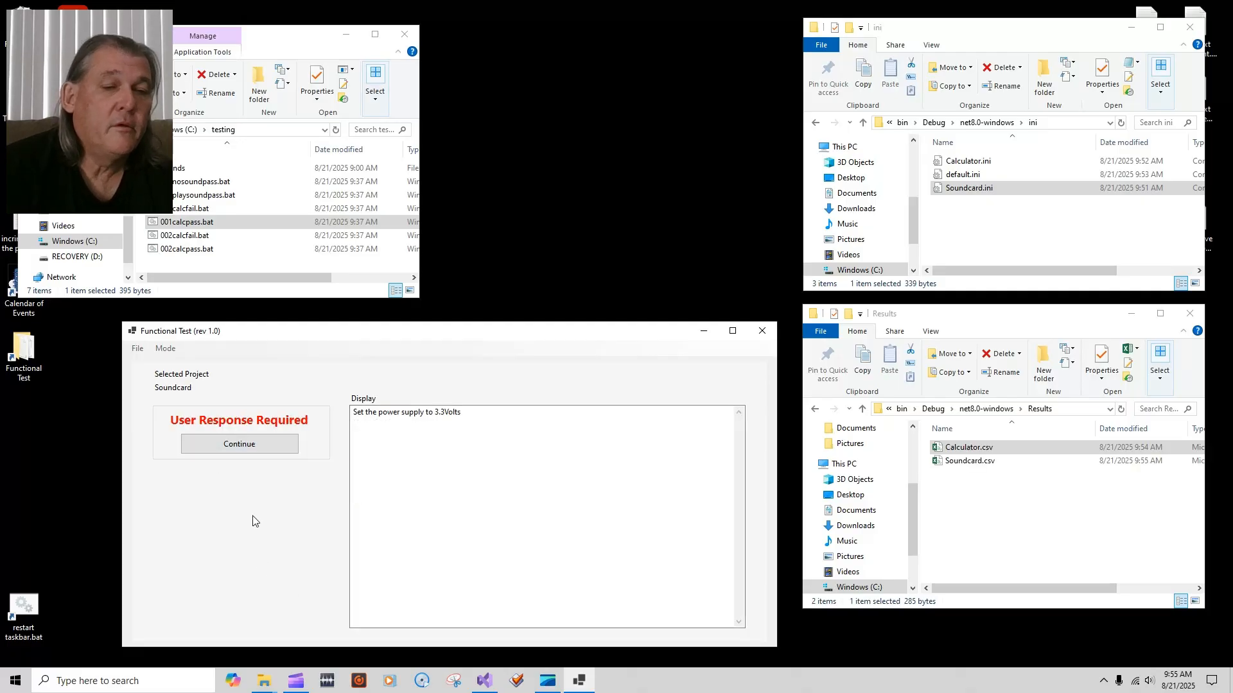
pyautogui.click(267, 449)
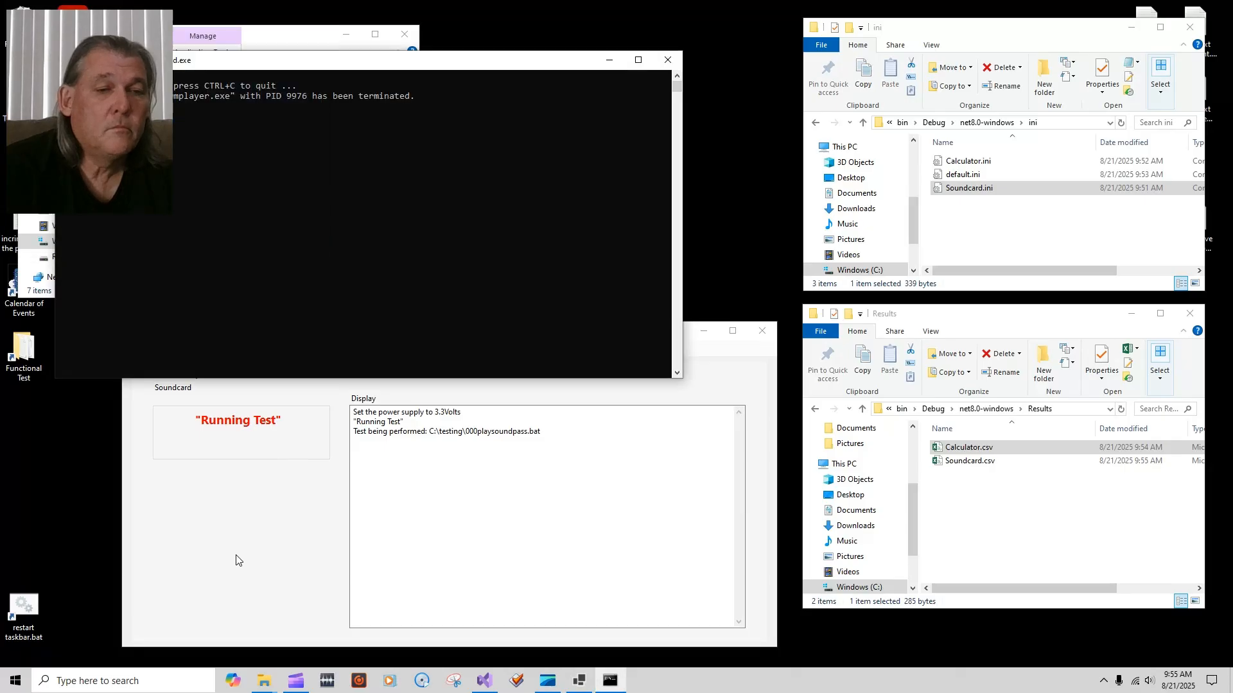
pyautogui.click(206, 447)
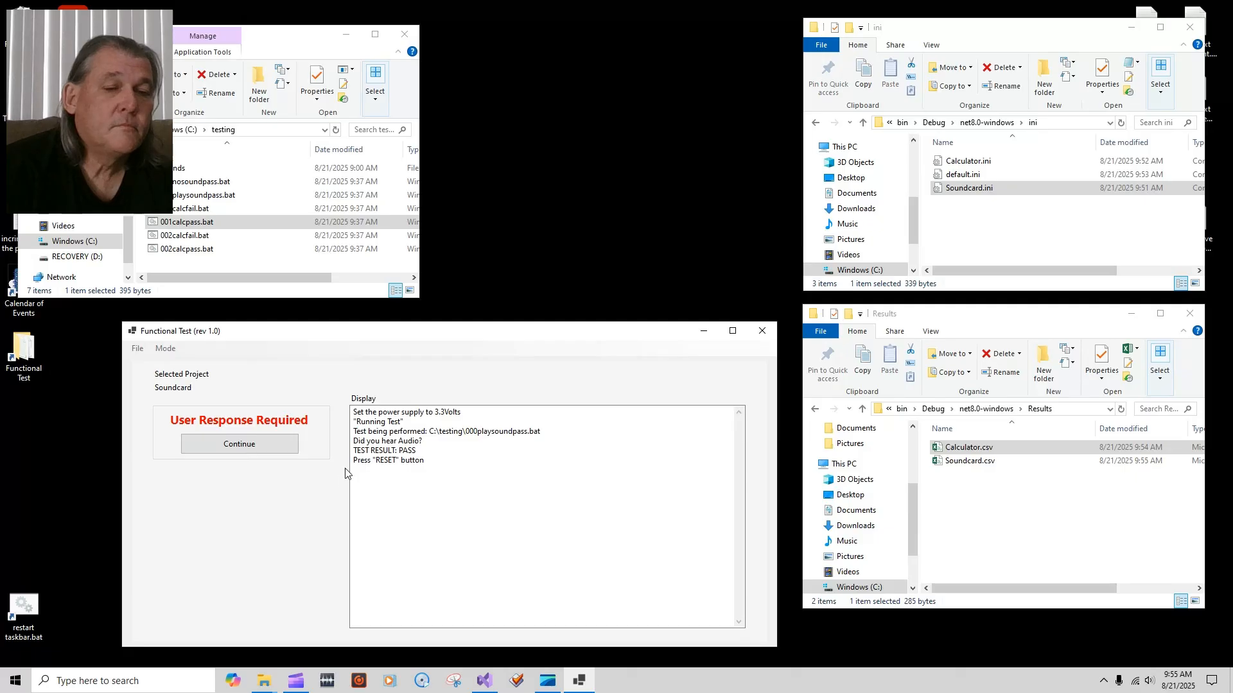
pyautogui.click(257, 447)
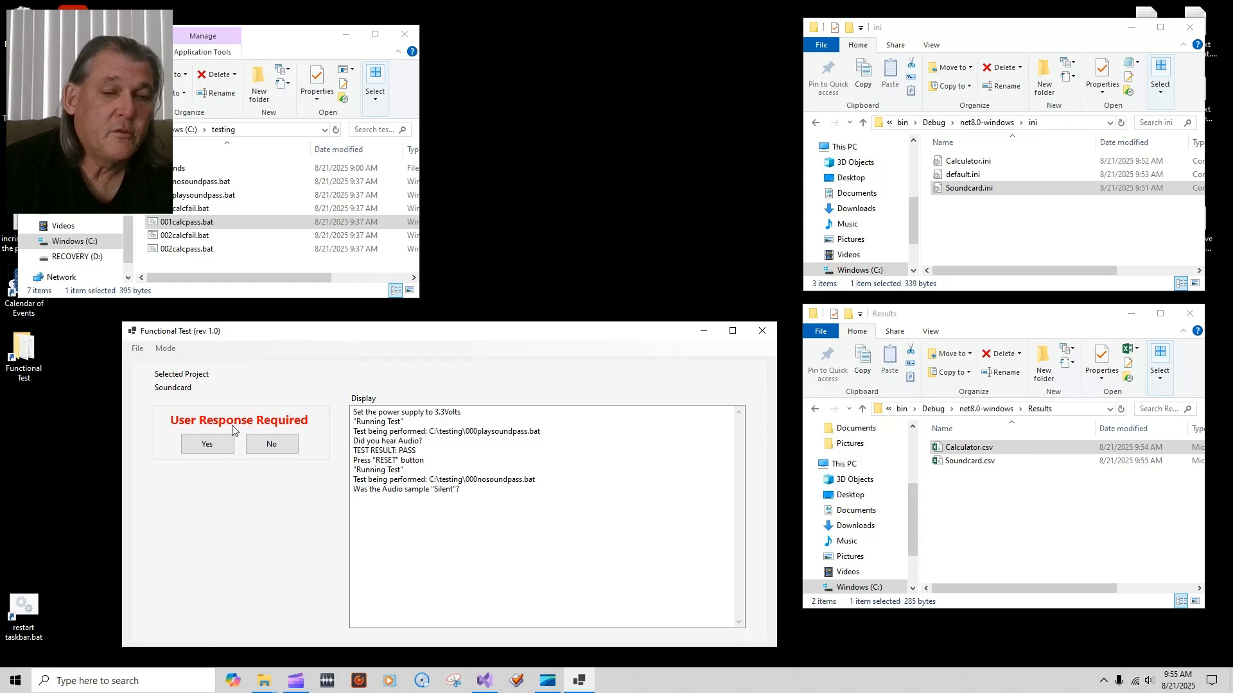
pyautogui.click(280, 448)
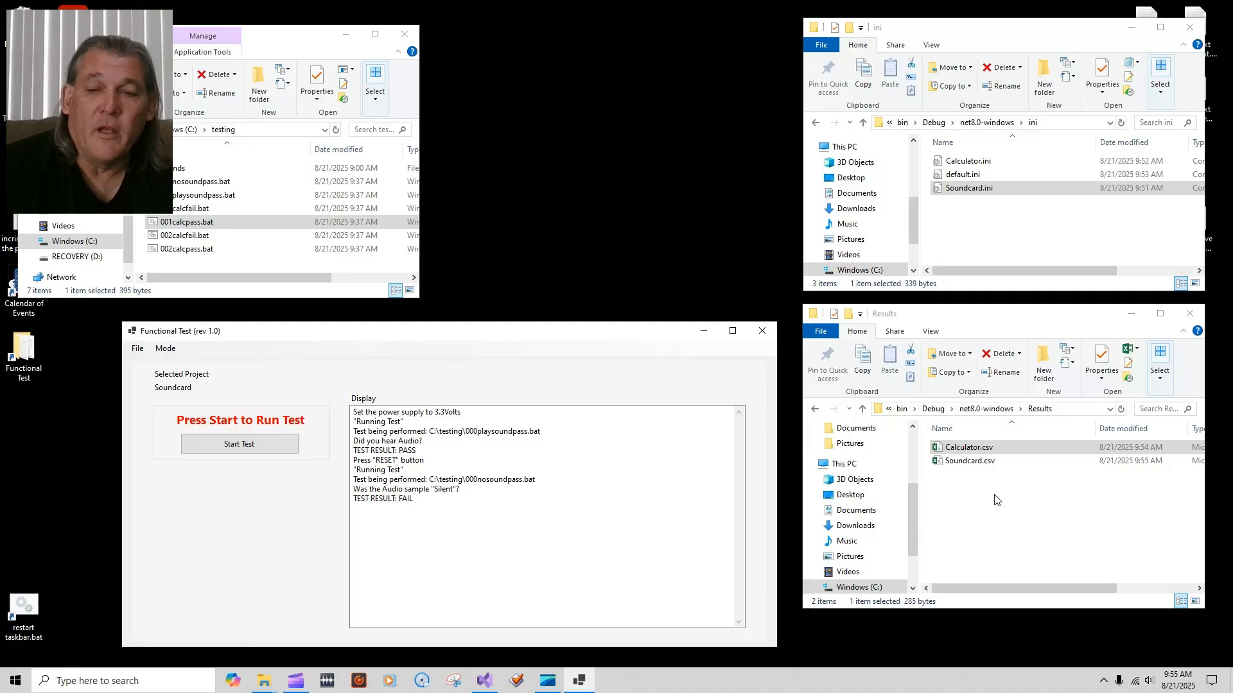
pyautogui.click(974, 465)
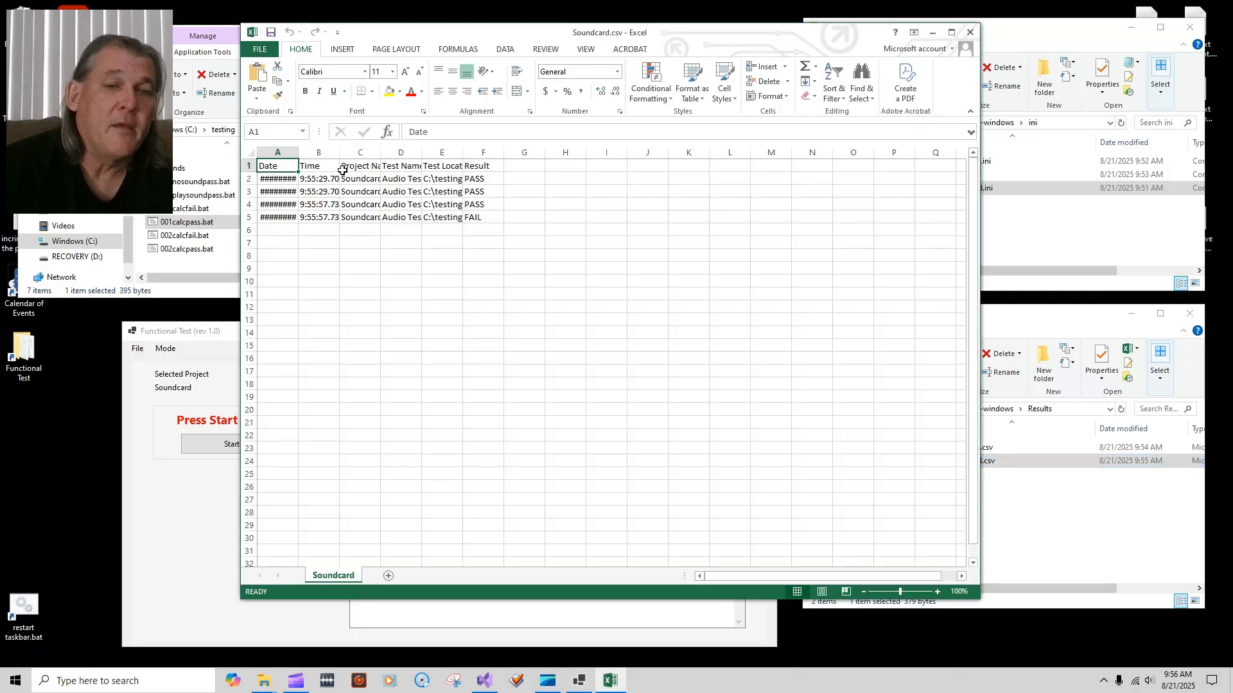
# Step: Widen the time, Project Name and test-path columns in Soundcard.csv to show full values
pyautogui.moveTo(339, 152); pyautogui.dragTo(451, 152)
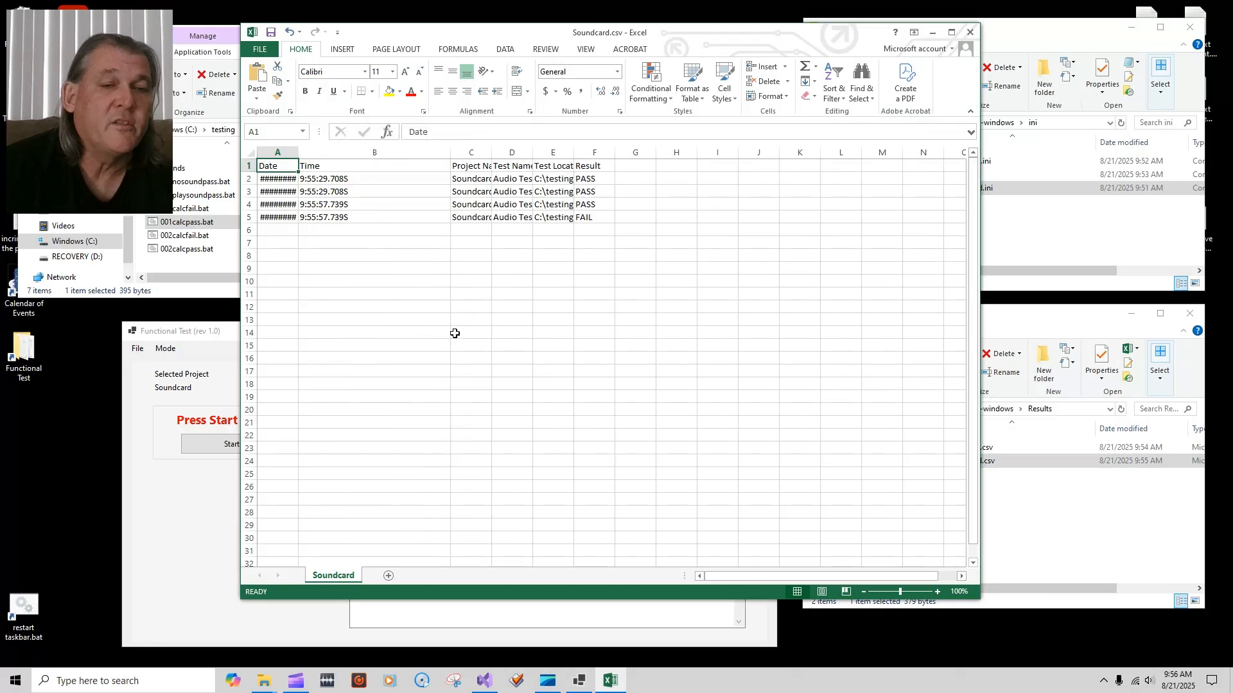
pyautogui.moveTo(356, 178); pyautogui.dragTo(366, 206)
pyautogui.click(399, 294)
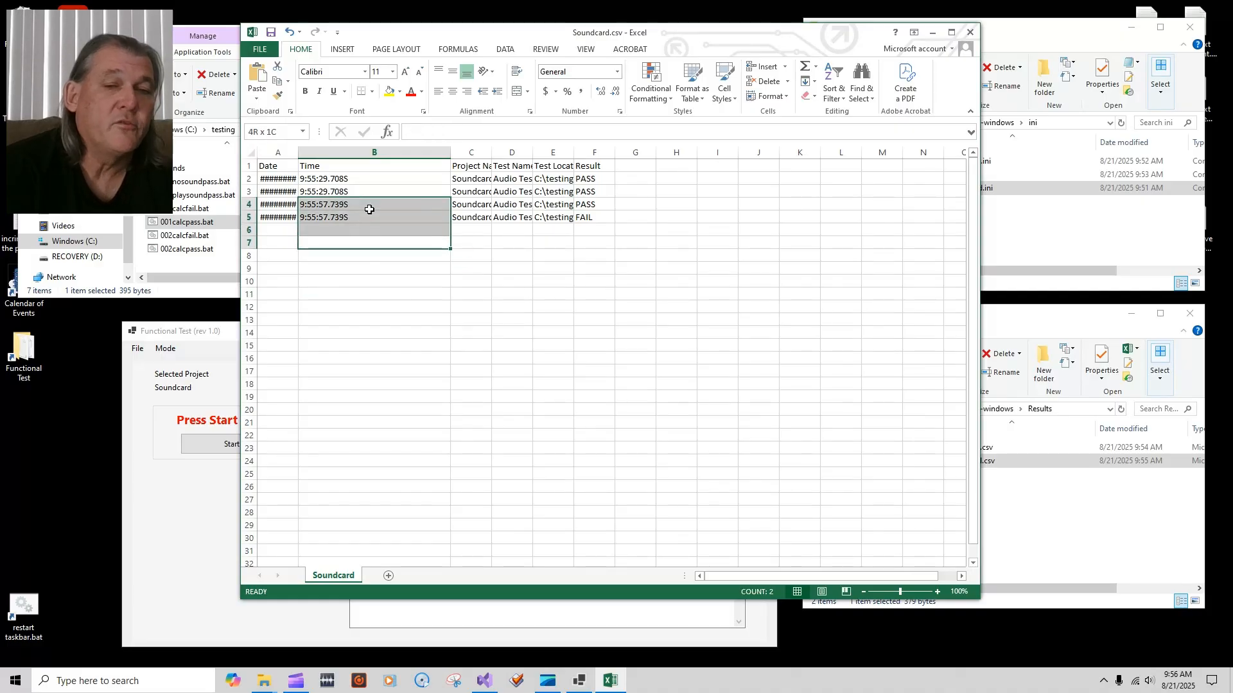
pyautogui.click(556, 253)
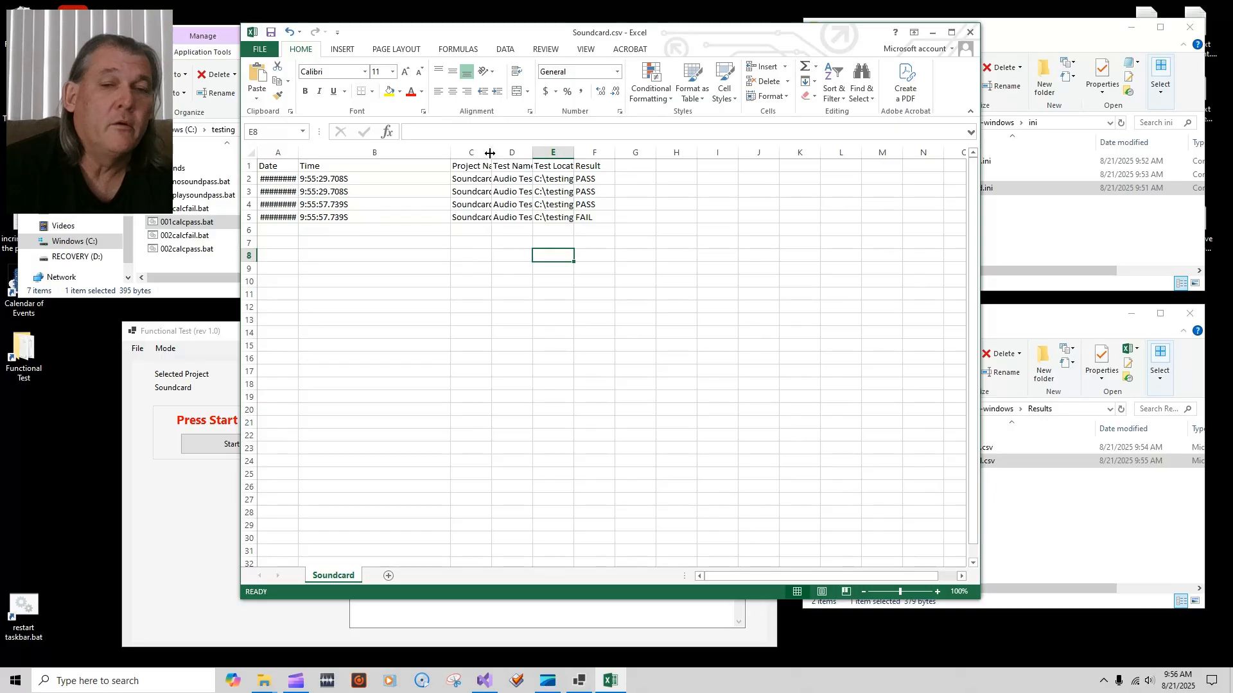
pyautogui.moveTo(492, 152); pyautogui.dragTo(773, 152)
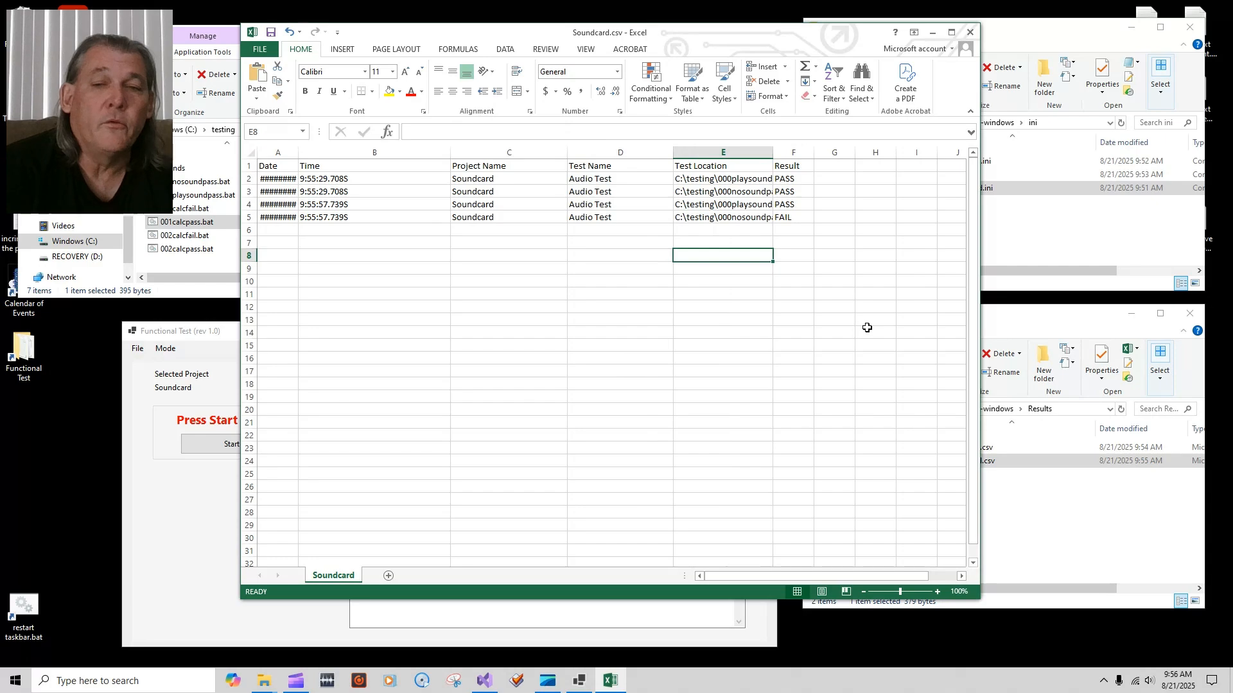
pyautogui.doubleClick(773, 152)
pyautogui.click(527, 355)
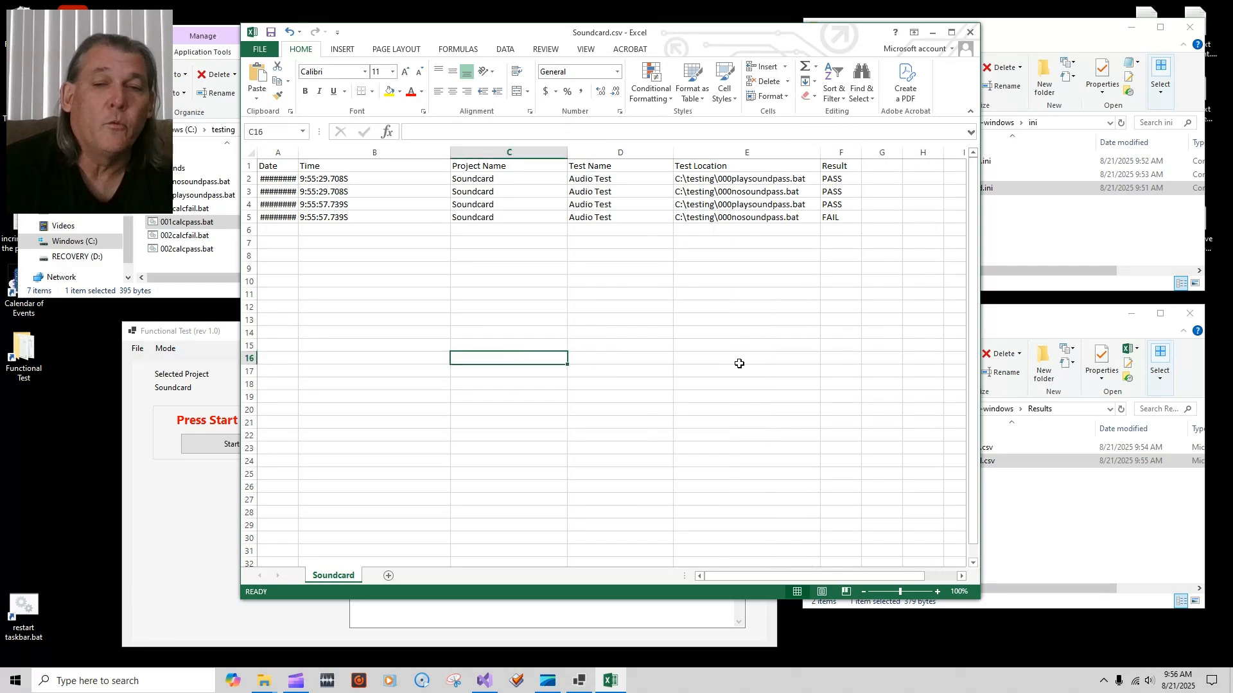
# Step: Review the PASS/FAIL results, widen column A for the dates, and close without saving
pyautogui.moveTo(845, 177); pyautogui.dragTo(857, 218)
pyautogui.click(882, 268)
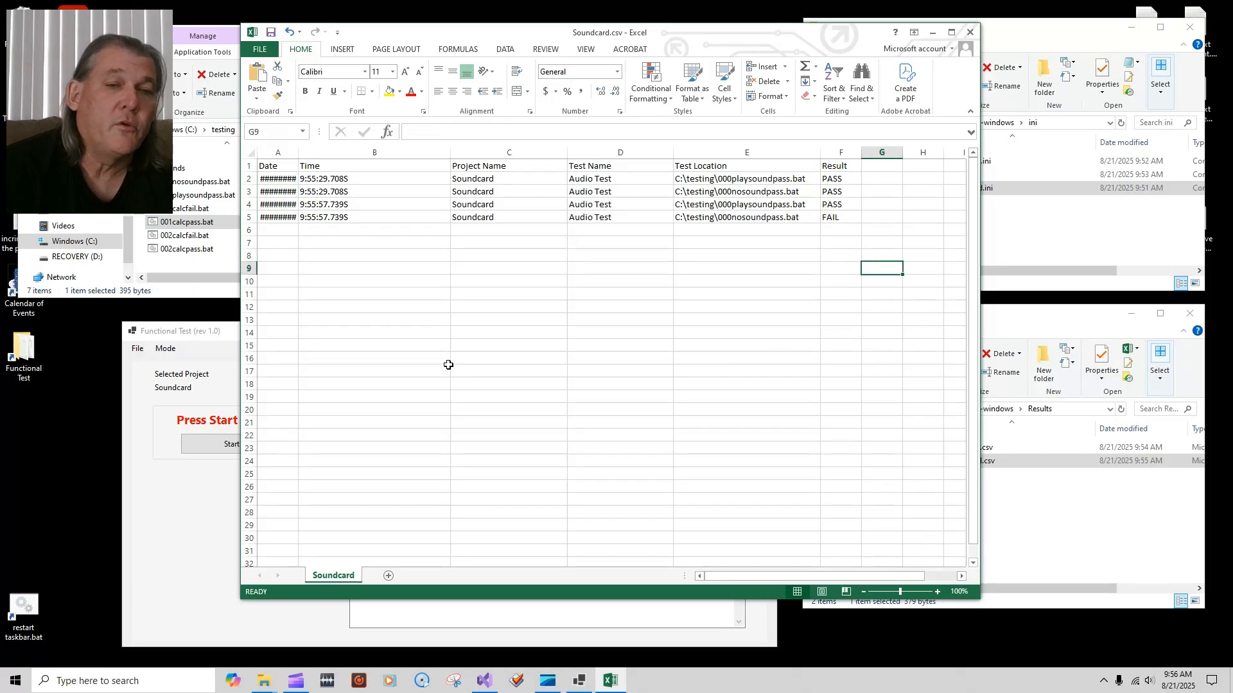
pyautogui.moveTo(297, 153); pyautogui.dragTo(341, 152)
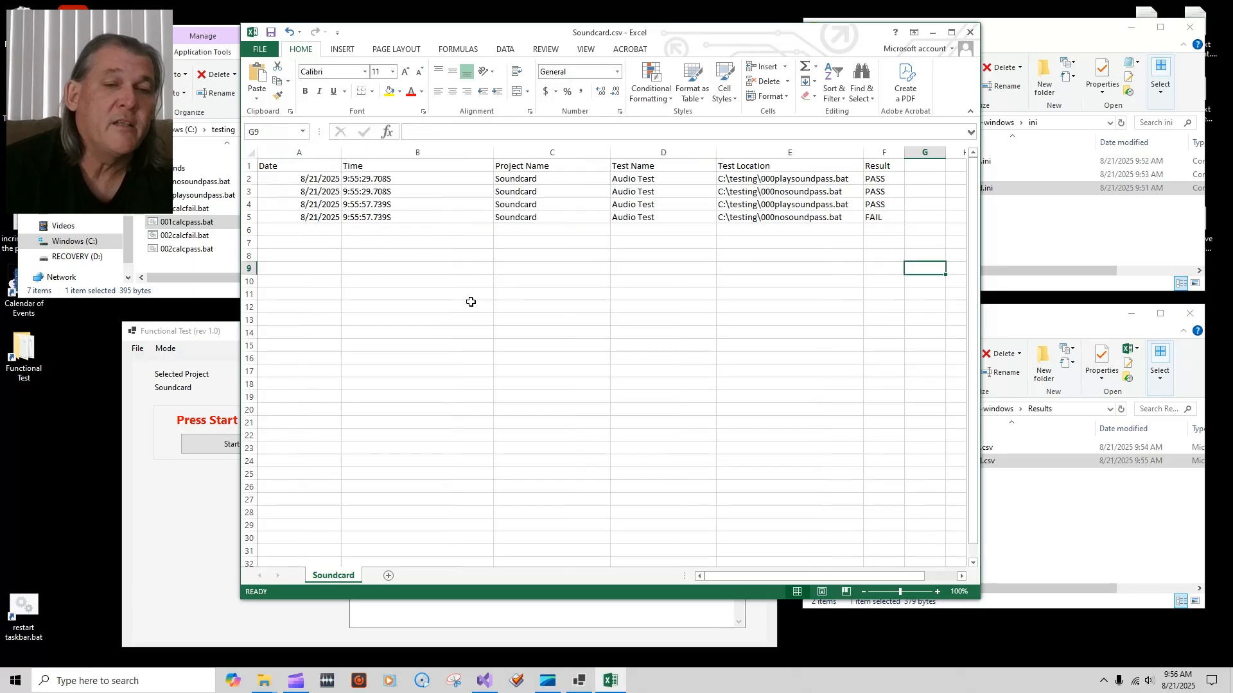
pyautogui.click(472, 297)
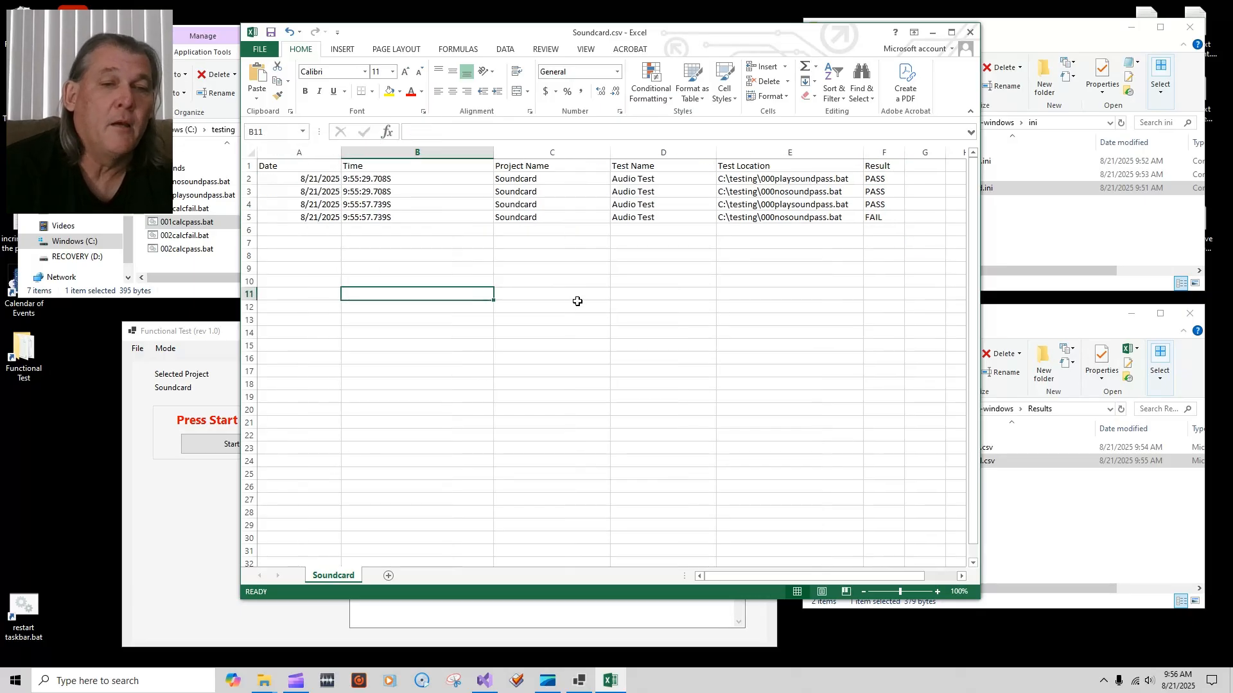
pyautogui.click(972, 33)
pyautogui.click(616, 354)
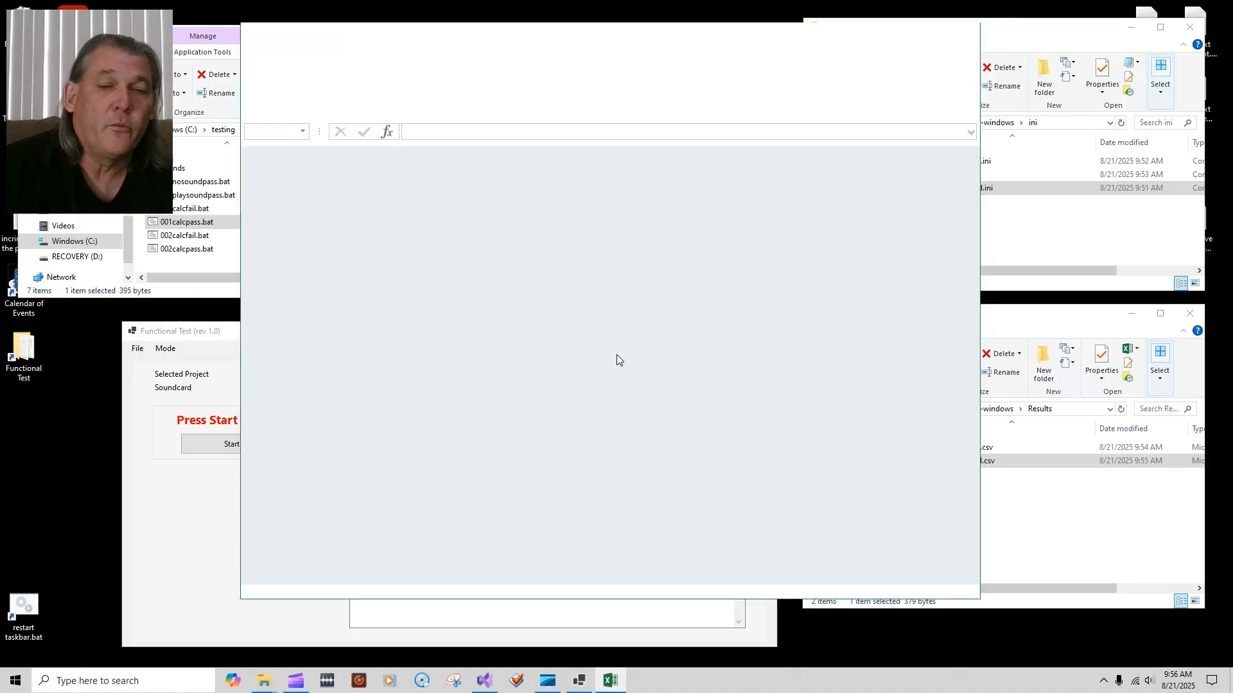